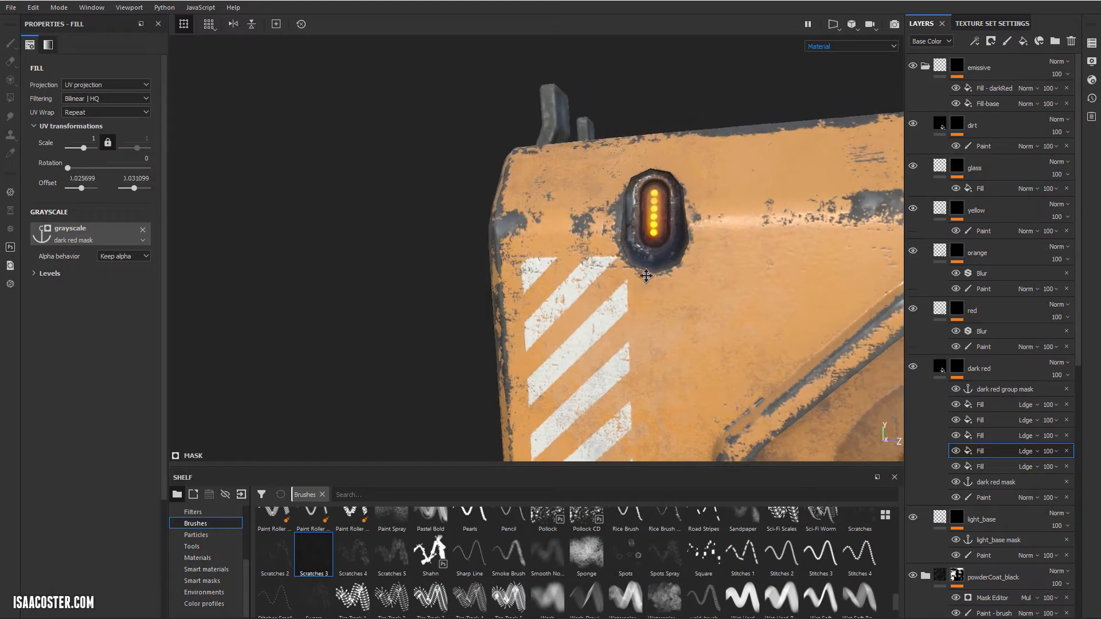
# Step: Examine the glowing light recesses and the striped orange paint on both sides of the gun from several angles
pyautogui.keyDown('alt'); pyautogui.moveTo(750, 303); pyautogui.dragTo(708, 299); pyautogui.keyUp('alt')
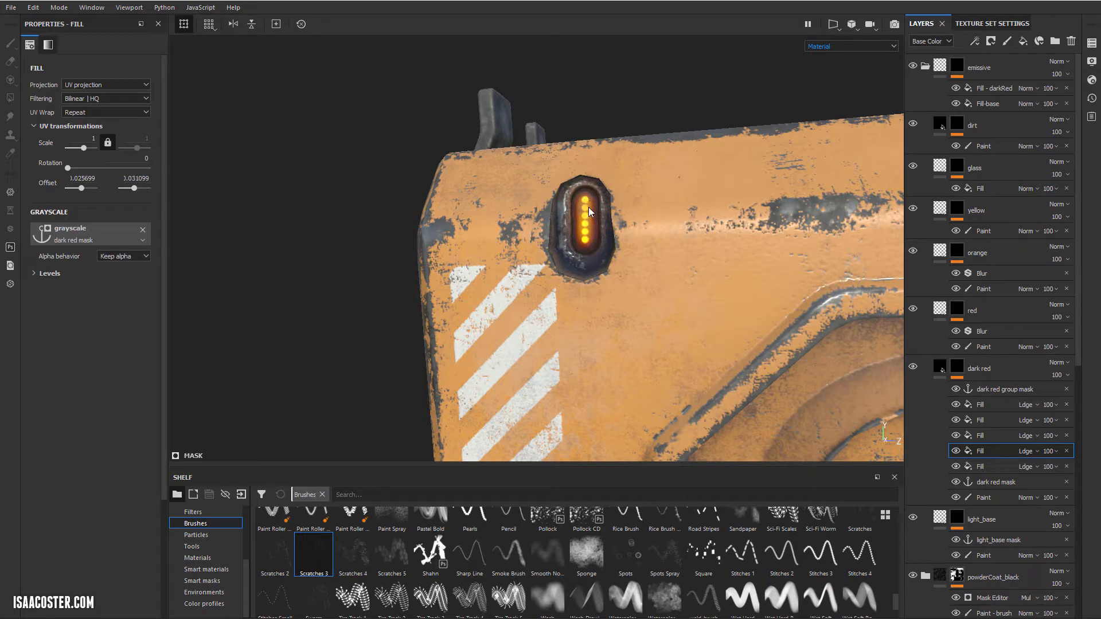
pyautogui.keyDown('alt'); pyautogui.moveTo(575, 266); pyautogui.dragTo(581, 239); pyautogui.keyUp('alt')
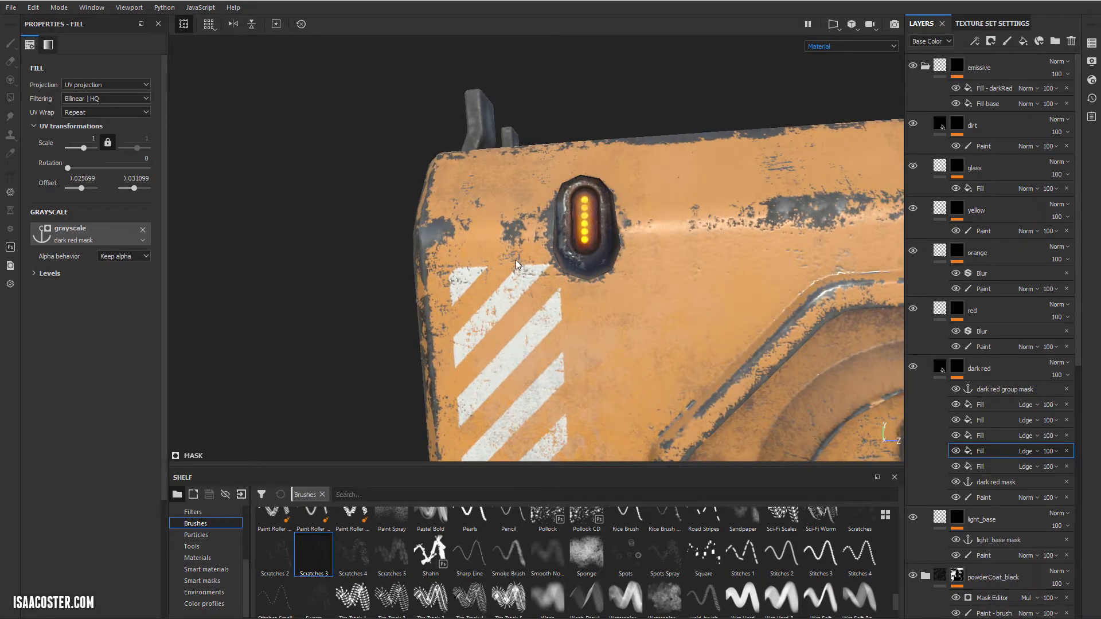
pyautogui.keyDown('alt'); pyautogui.moveTo(516, 264); pyautogui.dragTo(261, 248); pyautogui.keyUp('alt')
pyautogui.keyDown('alt'); pyautogui.moveTo(618, 218); pyautogui.dragTo(458, 219); pyautogui.keyUp('alt')
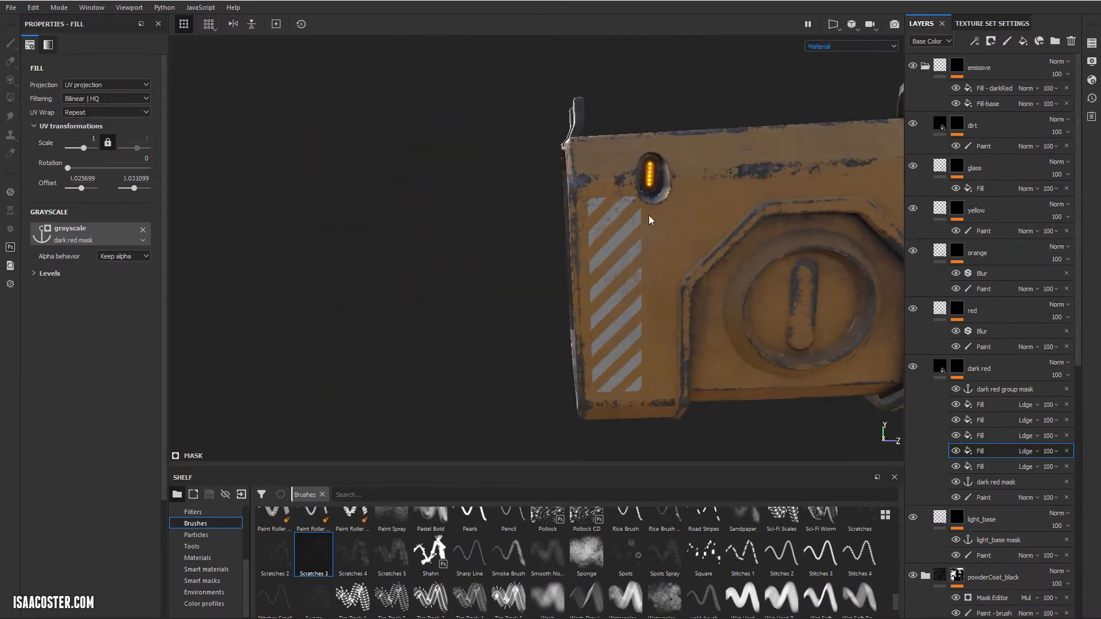
pyautogui.keyDown('alt'); pyautogui.moveTo(596, 247); pyautogui.dragTo(475, 184); pyautogui.keyUp('alt')
pyautogui.click(483, 191)
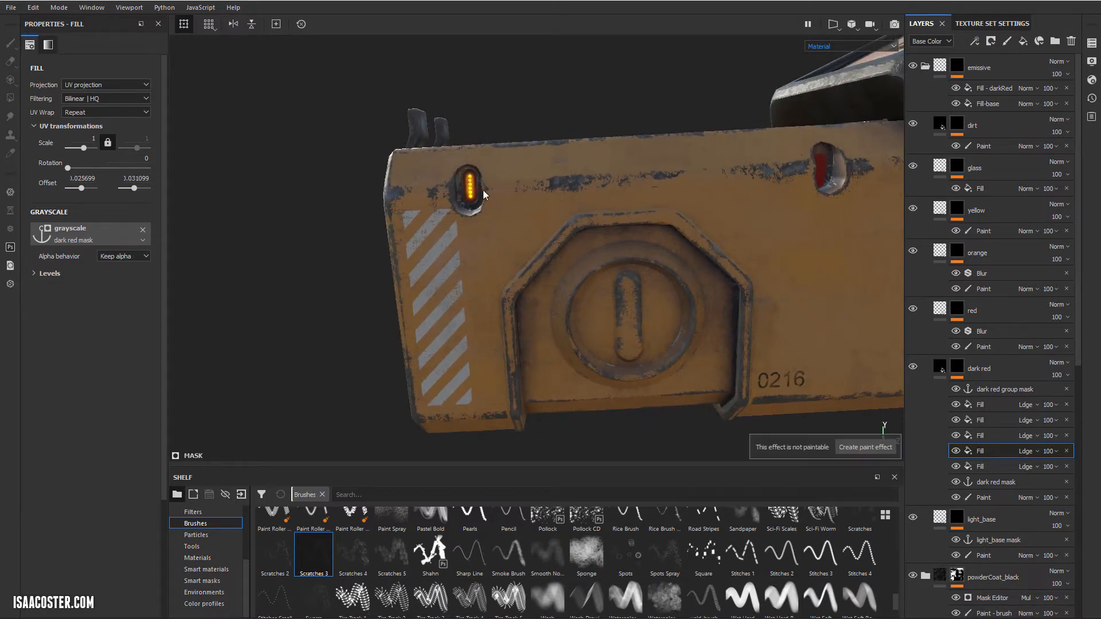
pyautogui.keyDown('alt'); pyautogui.moveTo(667, 209); pyautogui.dragTo(527, 265); pyautogui.keyUp('alt')
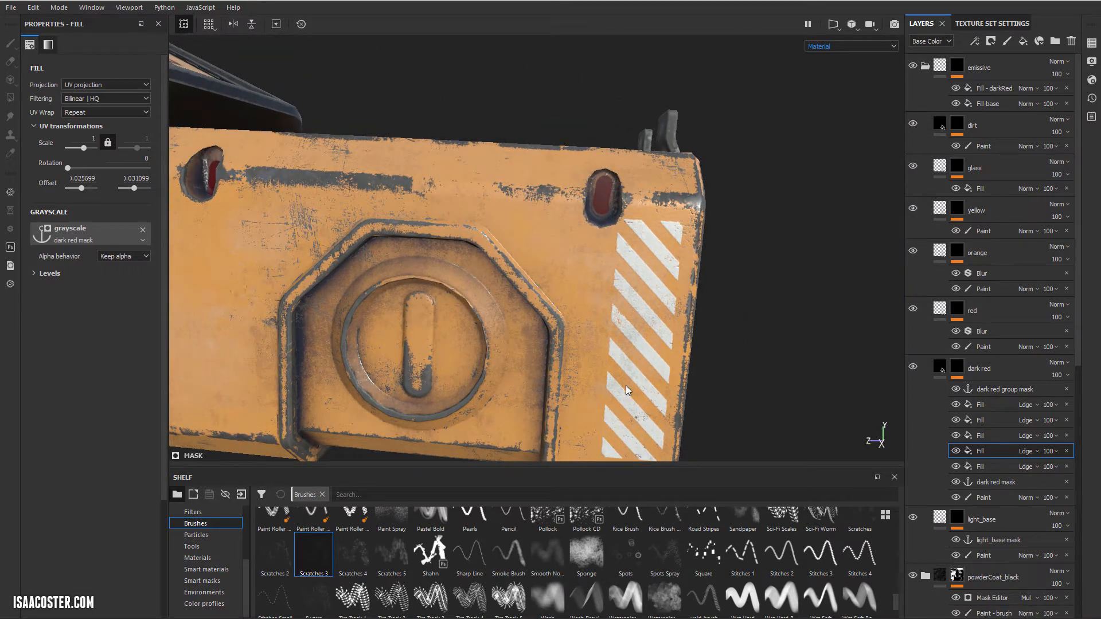
pyautogui.keyDown('alt'); pyautogui.moveTo(657, 331); pyautogui.dragTo(695, 336, button='middle'); pyautogui.keyUp('alt')
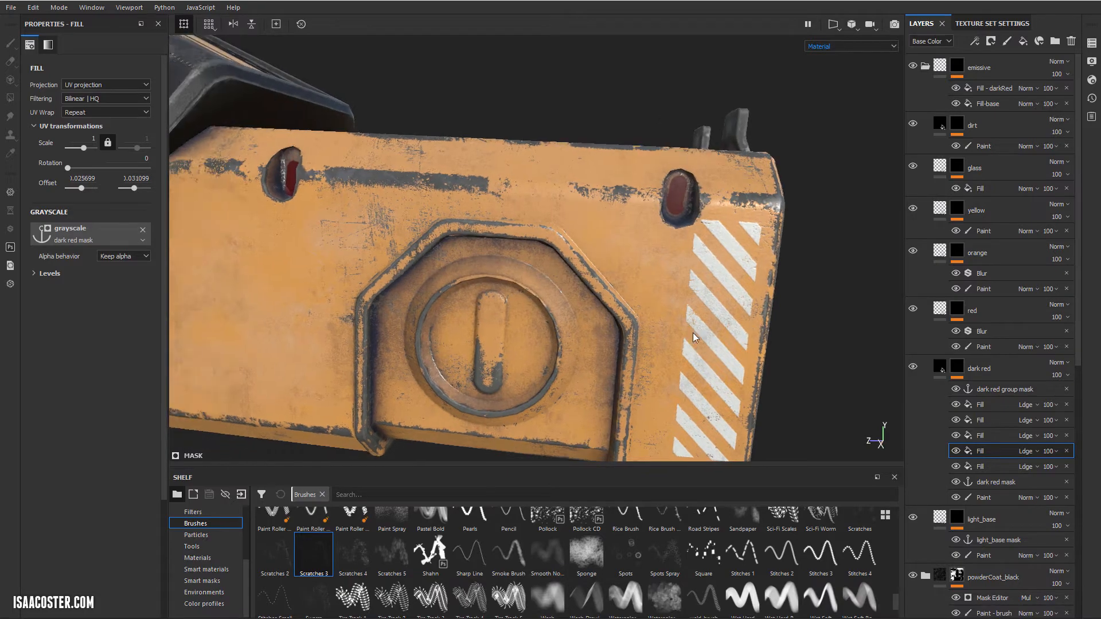
pyautogui.keyDown('alt'); pyautogui.moveTo(696, 337); pyautogui.dragTo(664, 335, button='right'); pyautogui.keyUp('alt')
pyautogui.keyDown('alt'); pyautogui.moveTo(663, 335); pyautogui.dragTo(636, 310, button='middle'); pyautogui.keyUp('alt')
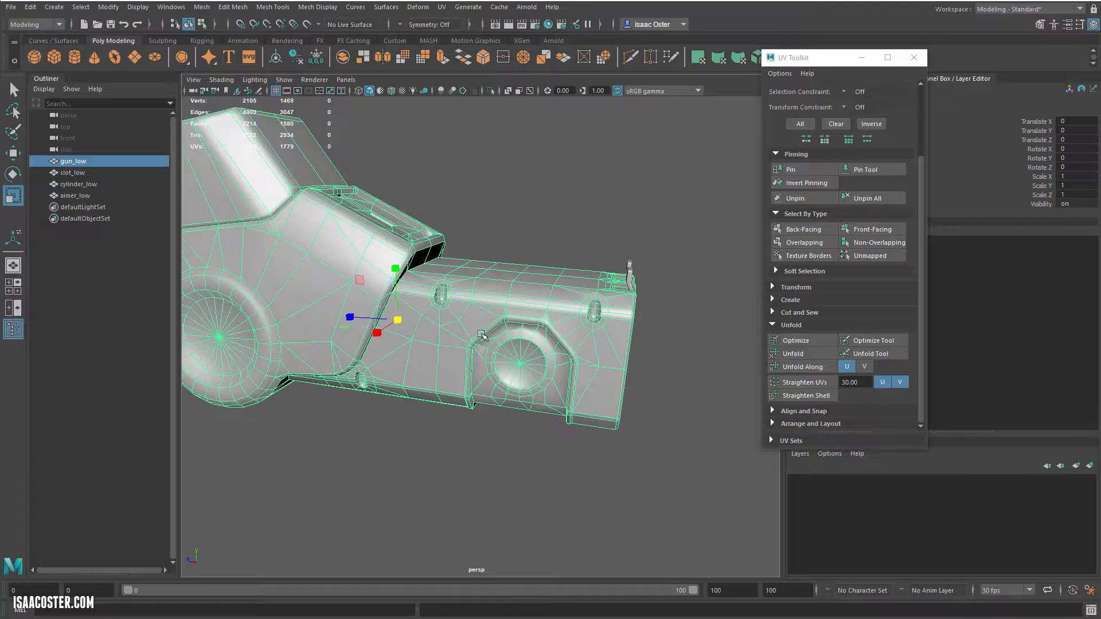
# Step: Switch to Maya, open the UV Editor for gun_low and hide the checker pattern to show the small round shells
pyautogui.keyDown('alt'); pyautogui.moveTo(459, 358); pyautogui.dragTo(442, 361); pyautogui.keyUp('alt')
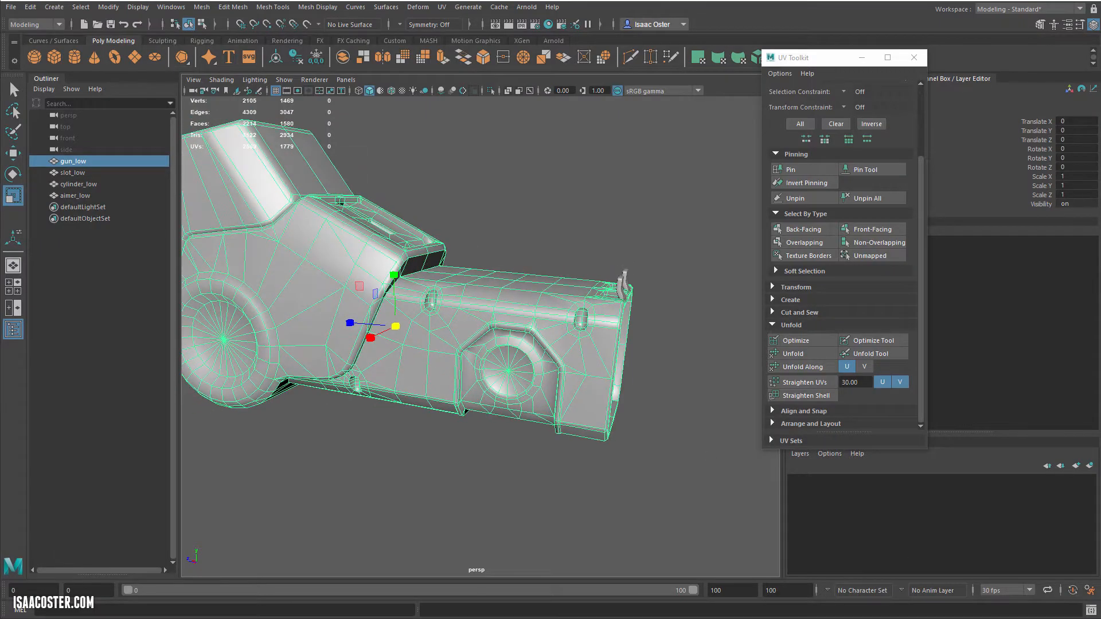
pyautogui.click(443, 8)
pyautogui.click(476, 30)
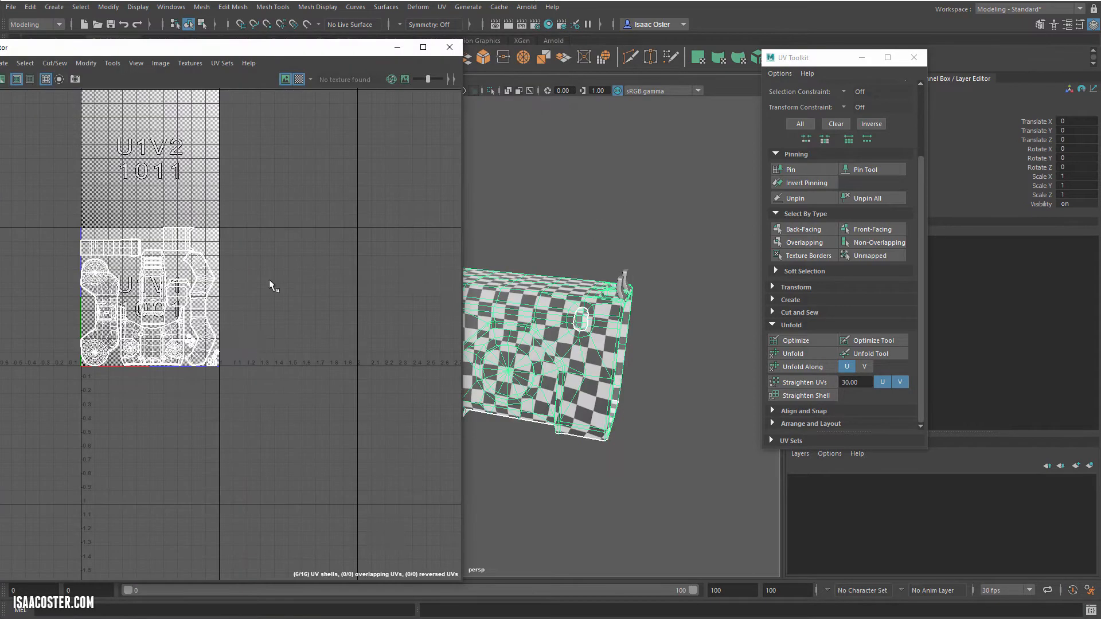
pyautogui.click(299, 80)
pyautogui.scroll(6, 289, 277)
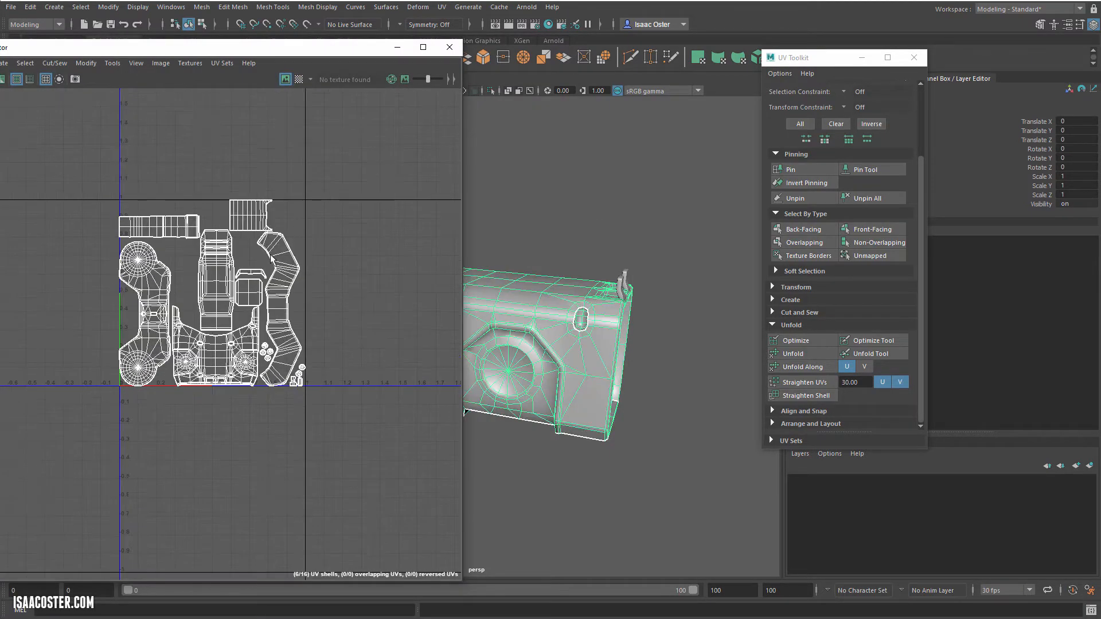
pyautogui.keyDown('alt'); pyautogui.moveTo(303, 481); pyautogui.dragTo(328, 287, button='middle'); pyautogui.keyUp('alt')
pyautogui.scroll(7, 328, 286)
pyautogui.keyDown('alt'); pyautogui.moveTo(336, 337); pyautogui.dragTo(256, 259, button='middle'); pyautogui.keyUp('alt')
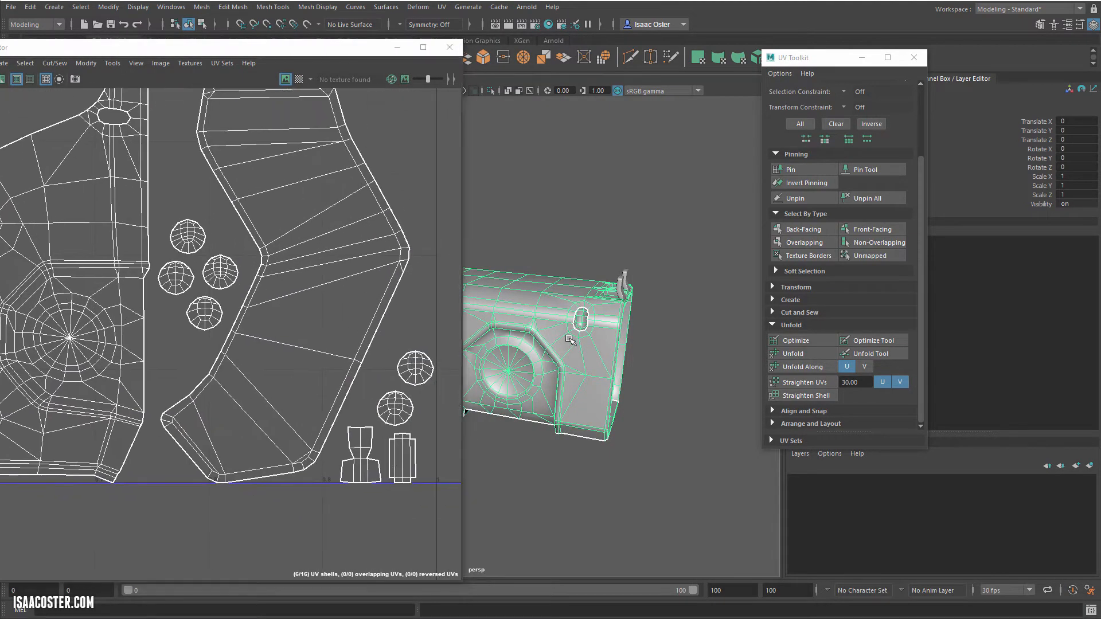
# Step: Select the six round light-recess UV shells and move them out of the 0–1 tile into the empty space beside it
pyautogui.keyDown('alt'); pyautogui.moveTo(561, 329); pyautogui.dragTo(577, 315); pyautogui.keyUp('alt')
pyautogui.moveTo(226, 260); pyautogui.dragTo(231, 292, button='right')
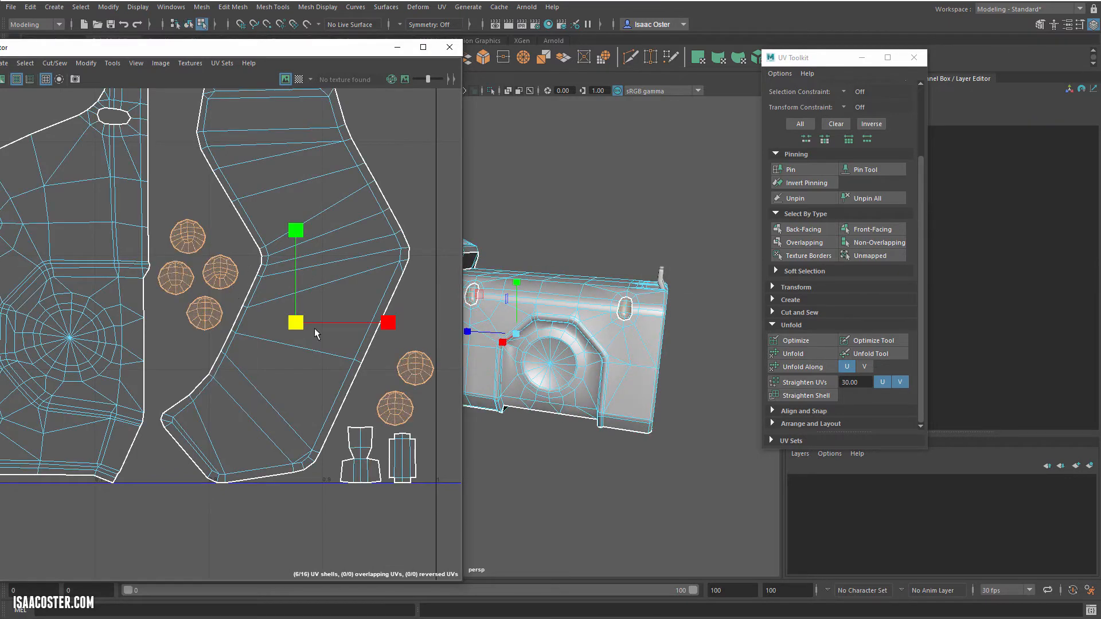
pyautogui.scroll(-6, 376, 357)
pyautogui.press('w')
pyautogui.keyDown('alt'); pyautogui.moveTo(381, 356); pyautogui.dragTo(168, 344, button='middle'); pyautogui.keyUp('alt')
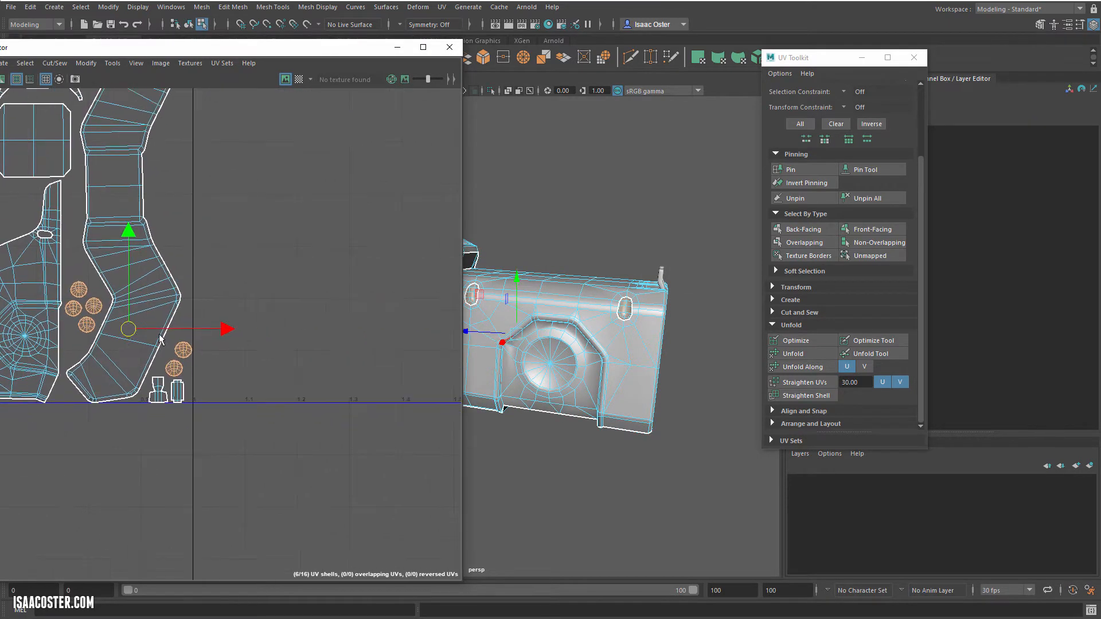
pyautogui.moveTo(127, 330); pyautogui.dragTo(365, 222)
pyautogui.keyDown('alt'); pyautogui.moveTo(365, 222); pyautogui.dragTo(245, 253, button='middle'); pyautogui.keyUp('alt')
pyautogui.click(332, 344)
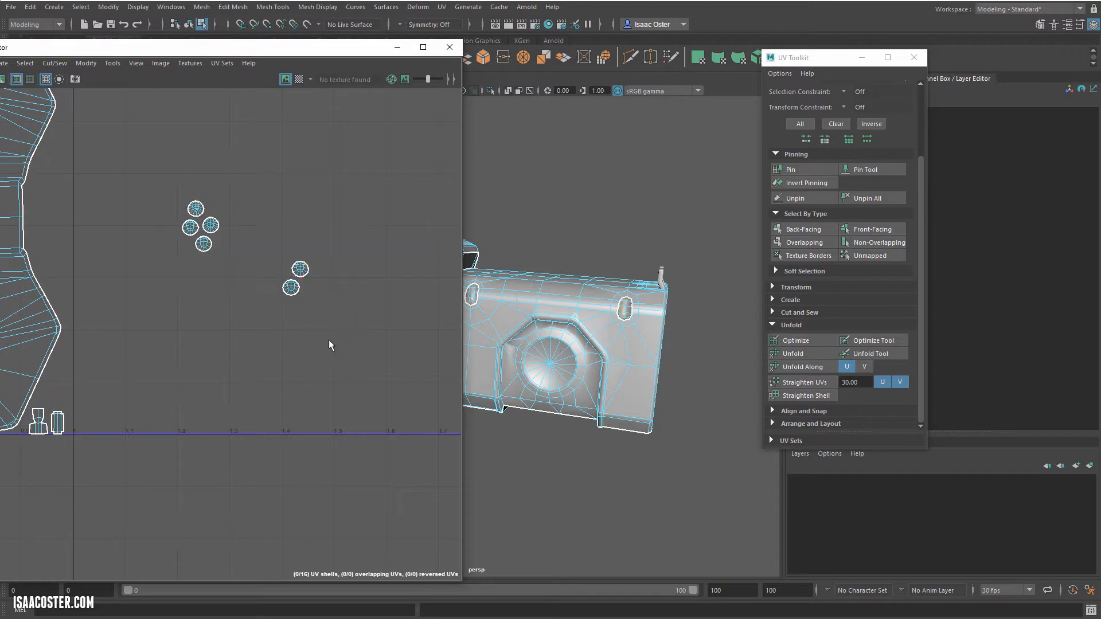
# Step: Move the two stray round shells next to the other four and scale all six up to several times their size
pyautogui.moveTo(332, 344); pyautogui.dragTo(222, 226)
pyautogui.click(239, 243)
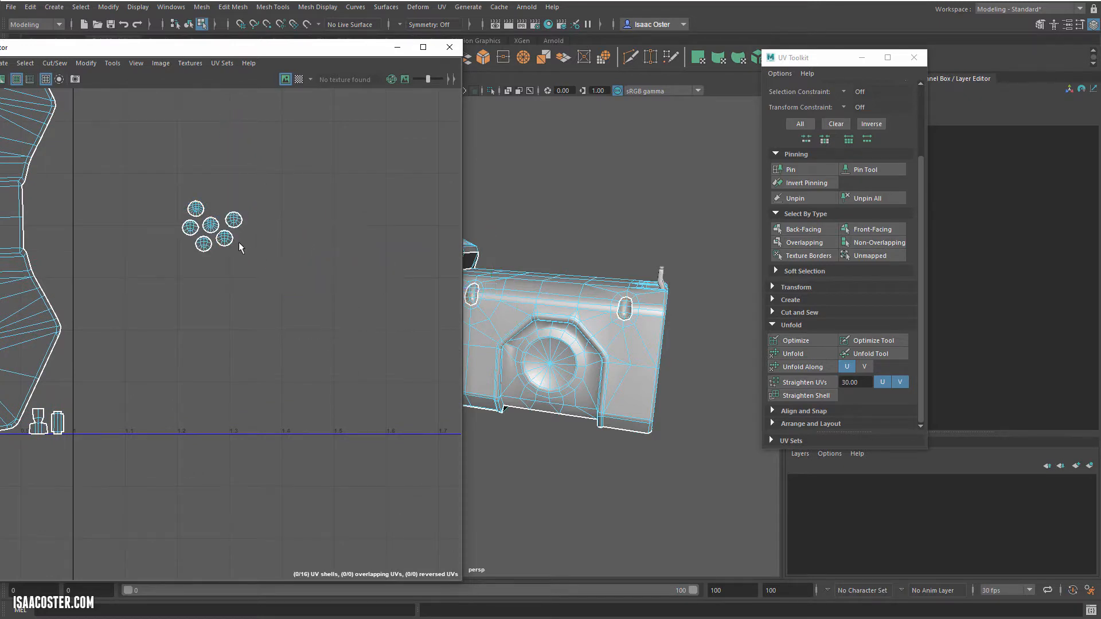
pyautogui.moveTo(162, 179); pyautogui.dragTo(268, 273)
pyautogui.press('r')
pyautogui.moveTo(211, 222); pyautogui.dragTo(573, 229)
# Step: Temporarily display the checker pattern and compare the texel density of the light recesses with the surrounding gun body
pyautogui.click(299, 80)
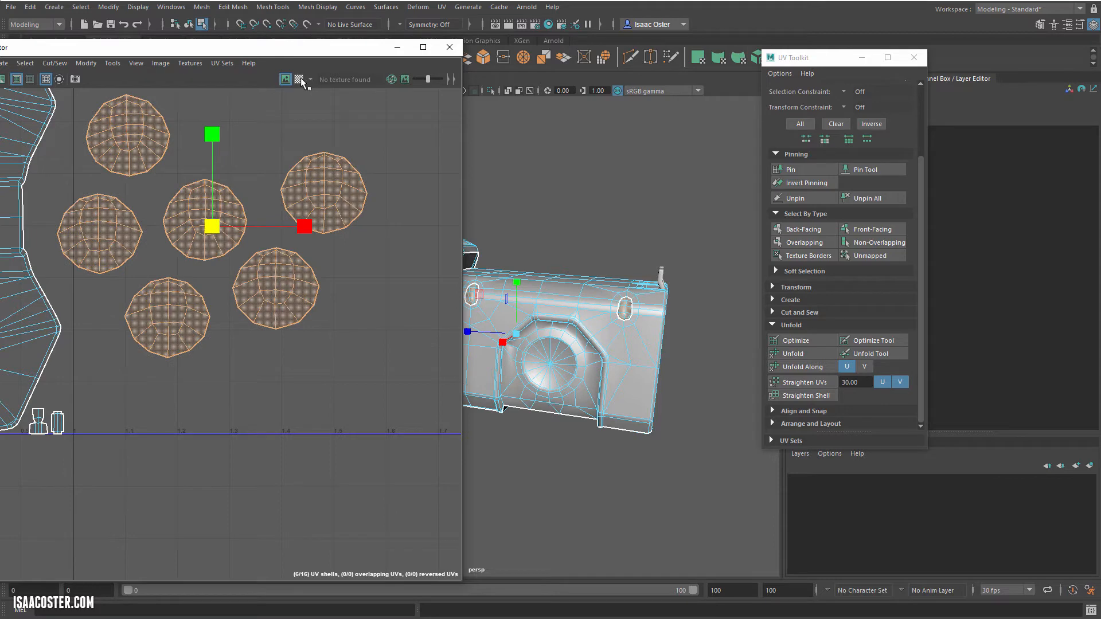
pyautogui.scroll(6, 625, 303)
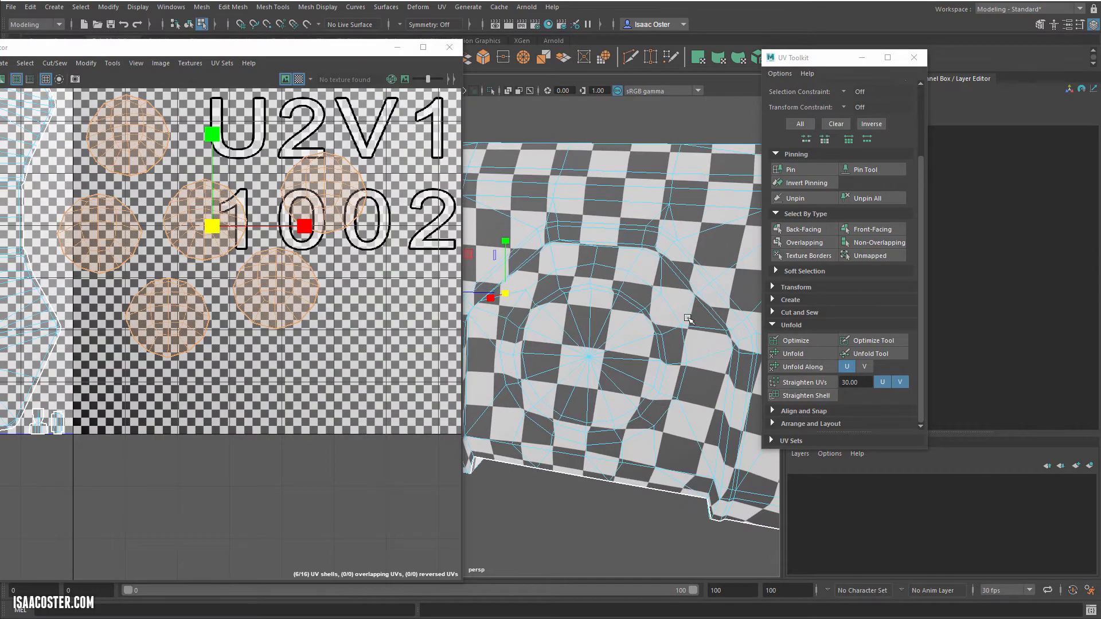
pyautogui.scroll(5, 582, 293)
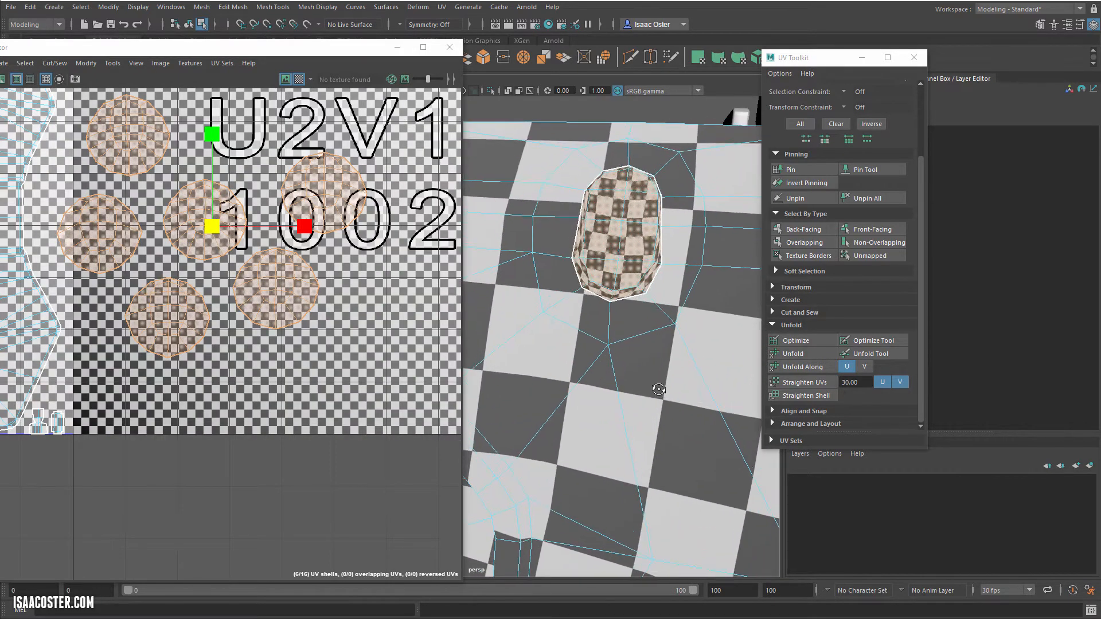
pyautogui.keyDown('alt'); pyautogui.moveTo(655, 196); pyautogui.dragTo(647, 193); pyautogui.keyUp('alt')
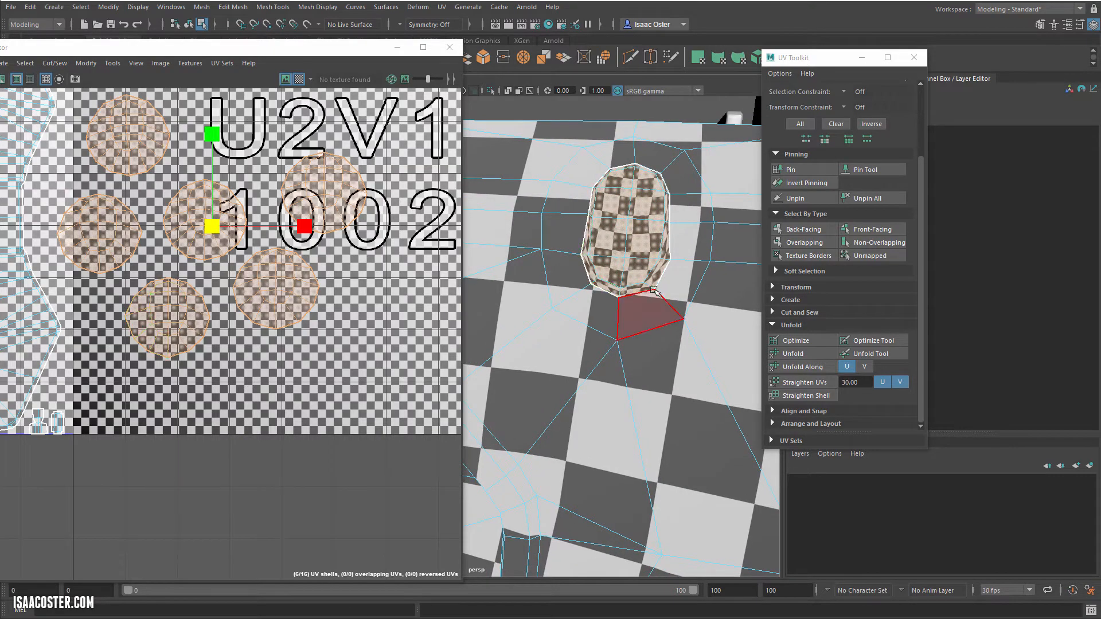
pyautogui.keyDown('alt'); pyautogui.moveTo(606, 290); pyautogui.dragTo(497, 219); pyautogui.keyUp('alt')
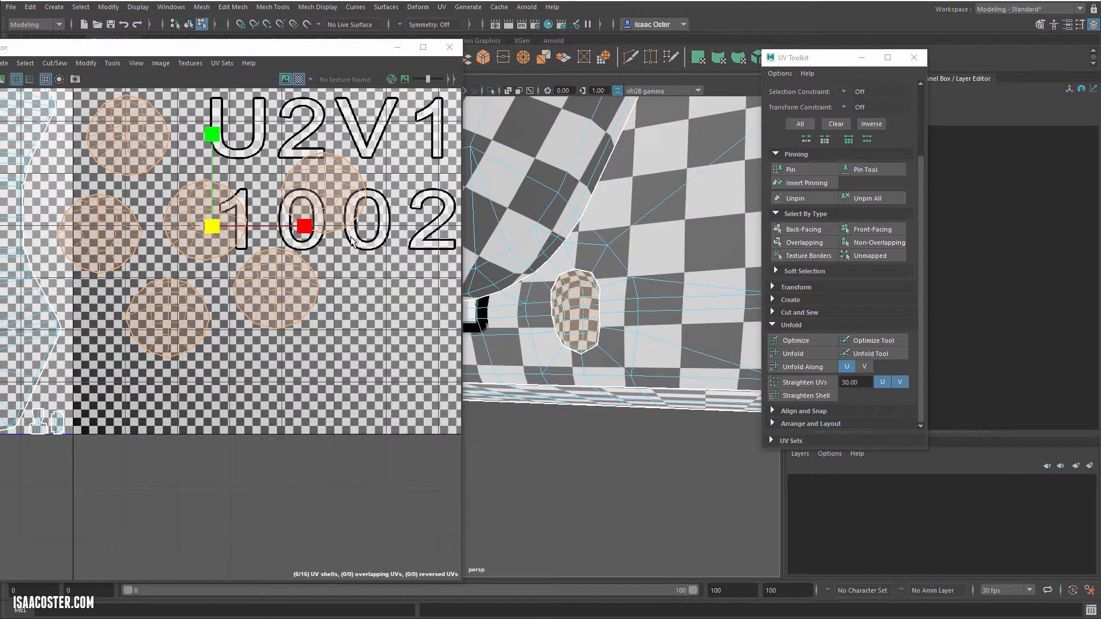
pyautogui.click(303, 82)
pyautogui.keyDown('alt'); pyautogui.moveTo(333, 187); pyautogui.dragTo(418, 248, button='middle'); pyautogui.keyUp('alt')
pyautogui.click(335, 167)
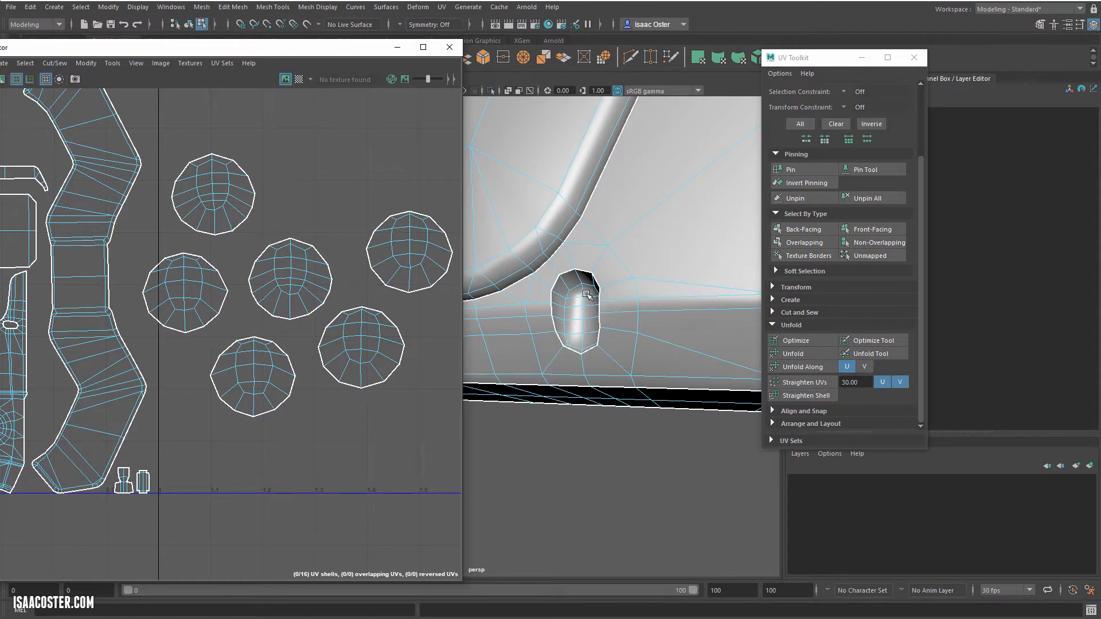
# Step: Select the edge loop around the inner oval faces in all six round UV shells and cut the UVs along it
pyautogui.keyDown('alt'); pyautogui.moveTo(533, 319); pyautogui.dragTo(565, 331); pyautogui.keyUp('alt')
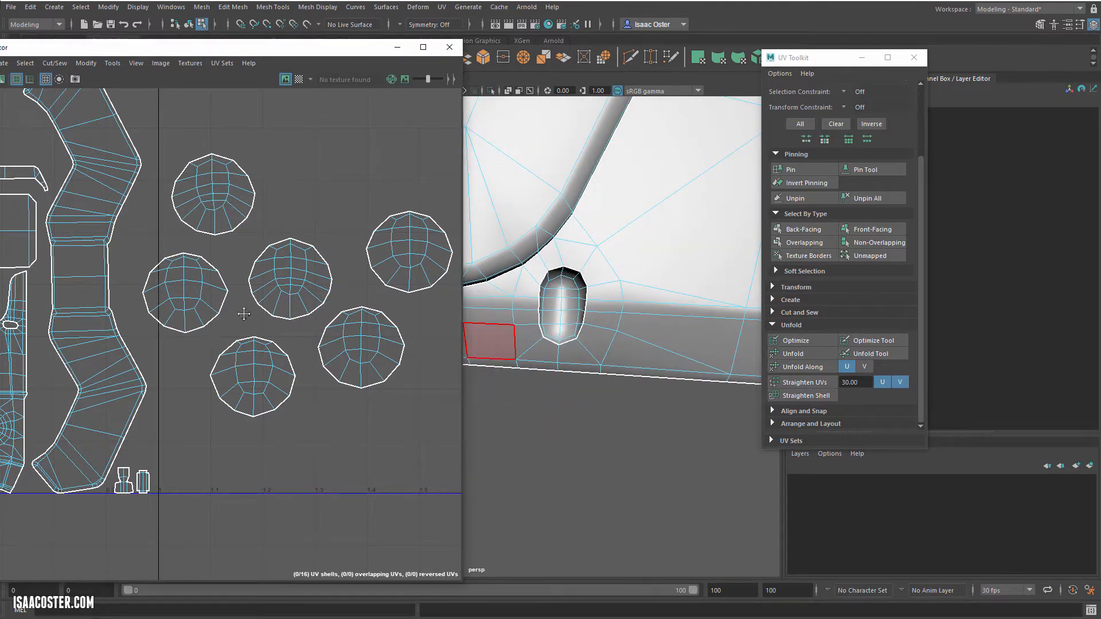
pyautogui.keyDown('alt'); pyautogui.moveTo(243, 312); pyautogui.dragTo(292, 330, button='middle'); pyautogui.keyUp('alt')
pyautogui.scroll(3, 225, 255)
pyautogui.keyDown('alt'); pyautogui.moveTo(270, 226); pyautogui.dragTo(103, 206, button='middle'); pyautogui.keyUp('alt')
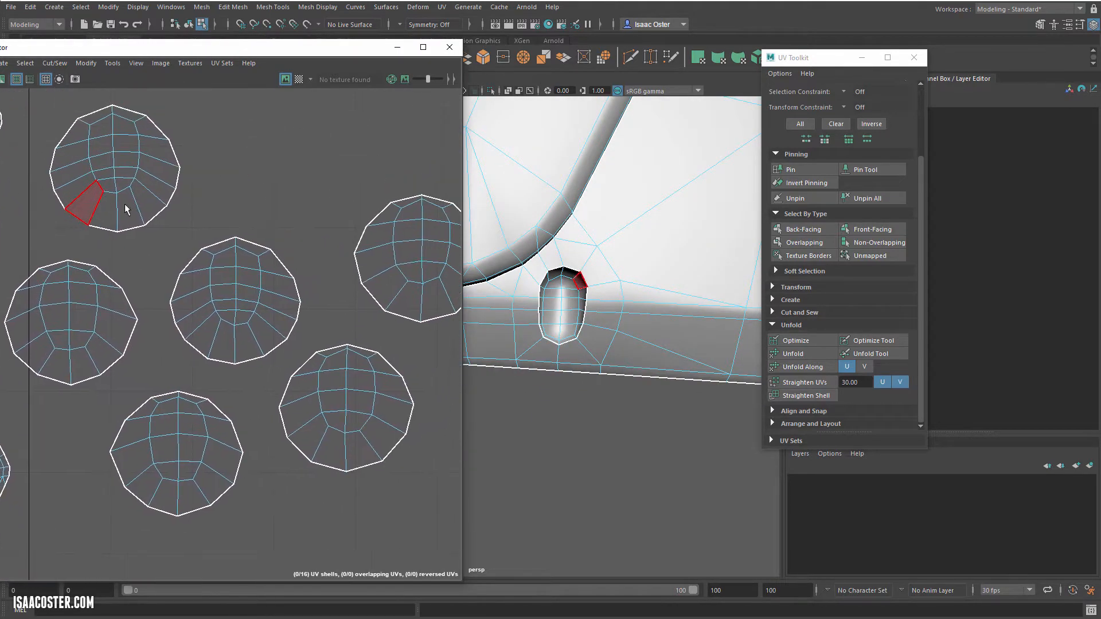
pyautogui.moveTo(174, 165); pyautogui.dragTo(171, 140, button='right')
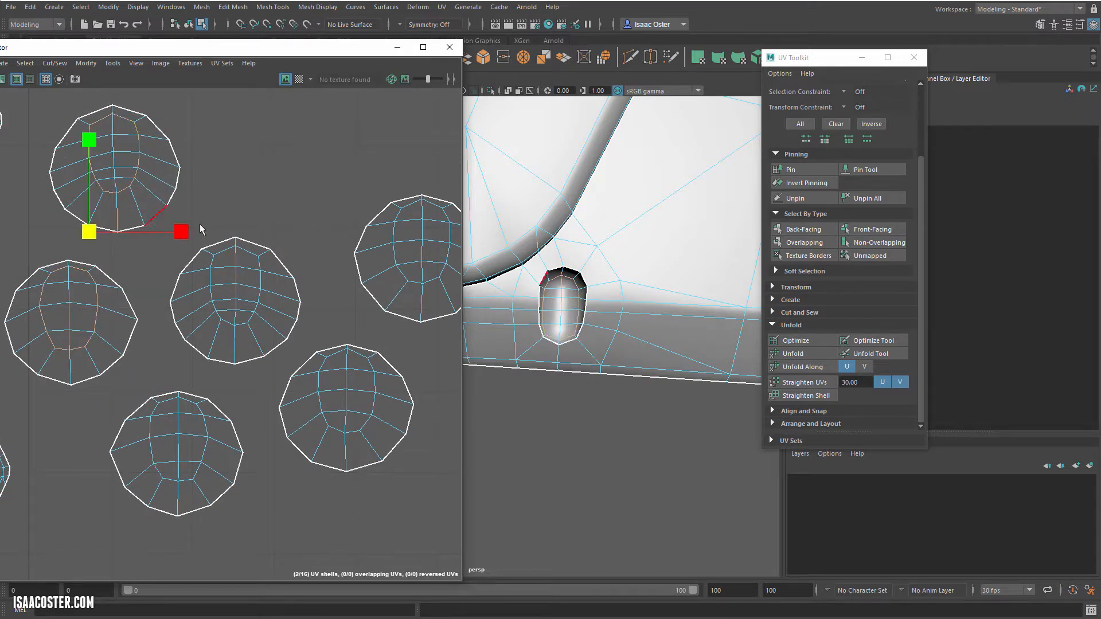
pyautogui.keyDown('alt'); pyautogui.moveTo(266, 263); pyautogui.dragTo(257, 250, button='middle'); pyautogui.keyUp('alt')
pyautogui.keyDown('shift'); pyautogui.click(253, 263); pyautogui.keyUp('shift')
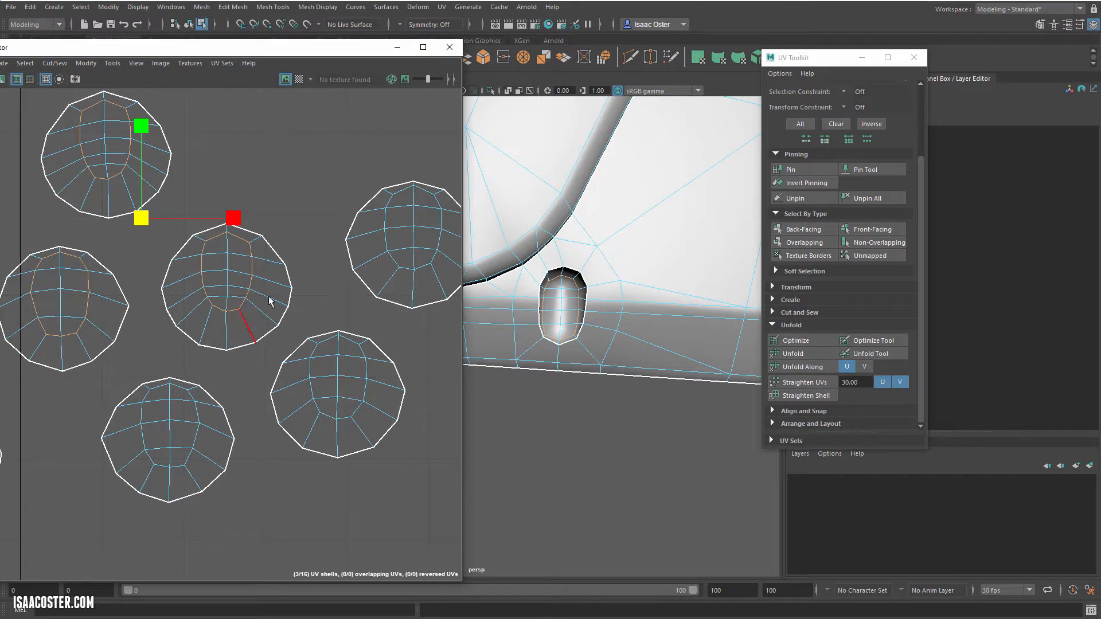
pyautogui.keyDown('shift'); pyautogui.click(193, 398); pyautogui.keyUp('shift')
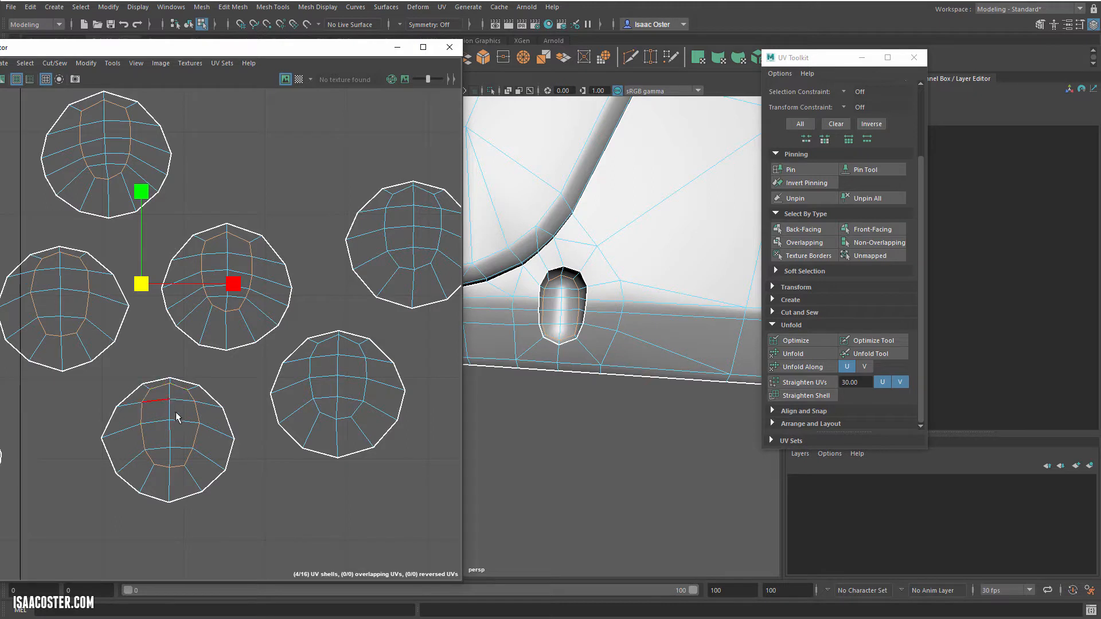
pyautogui.keyDown('shift'); pyautogui.doubleClick(312, 391); pyautogui.keyUp('shift')
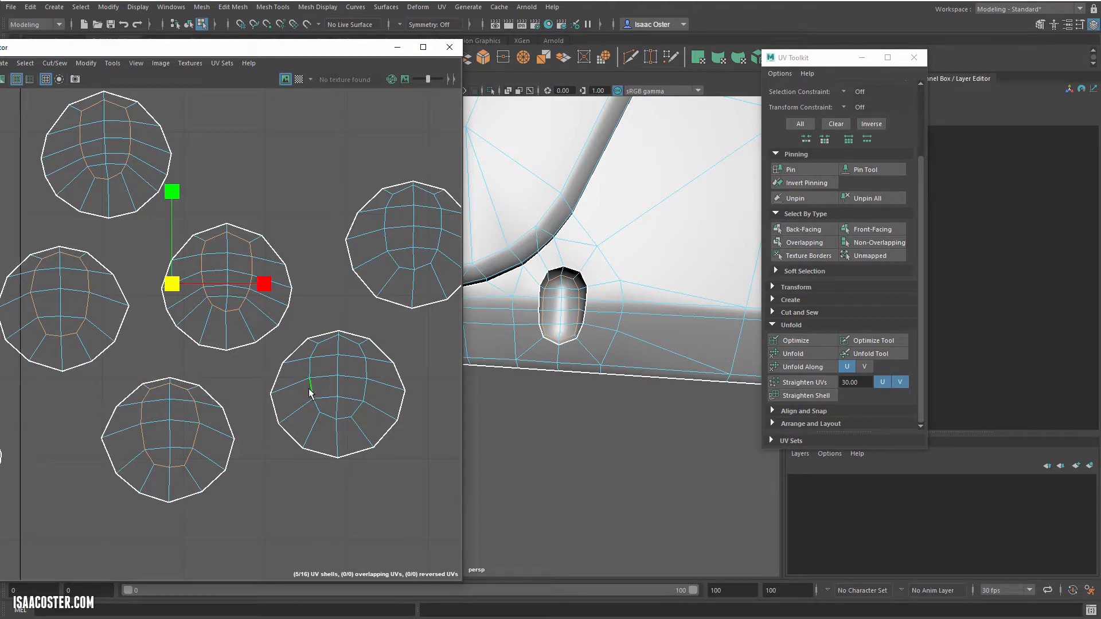
pyautogui.keyDown('shift'); pyautogui.click(345, 417); pyautogui.keyUp('shift')
pyautogui.keyDown('shift'); pyautogui.click(366, 390); pyautogui.keyUp('shift')
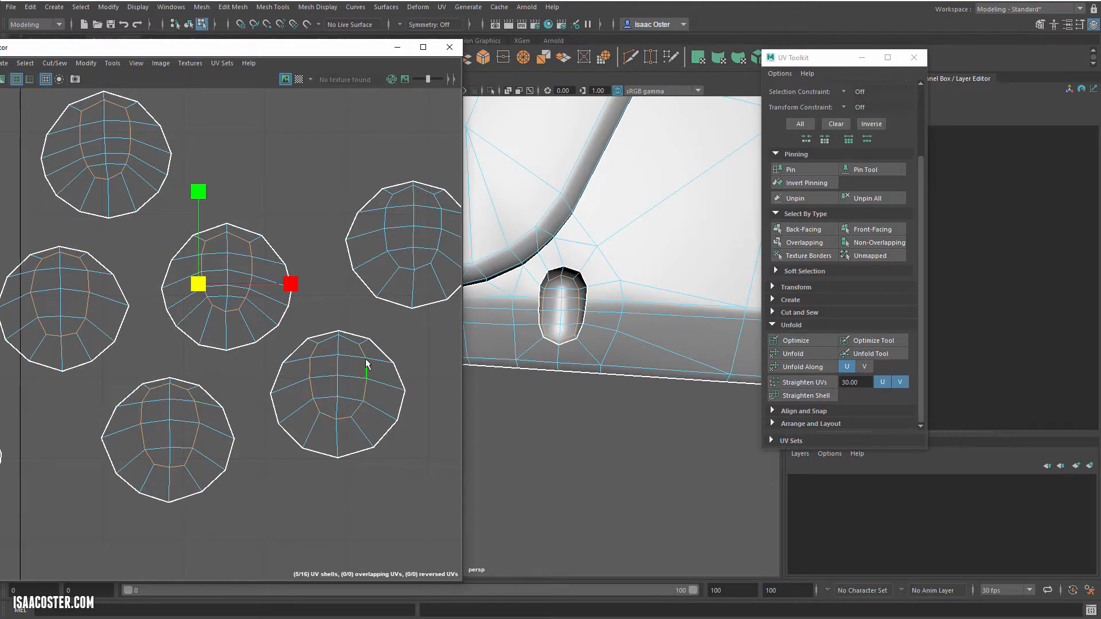
pyautogui.keyDown('alt'); pyautogui.moveTo(412, 299); pyautogui.dragTo(339, 341, button='middle'); pyautogui.keyUp('alt')
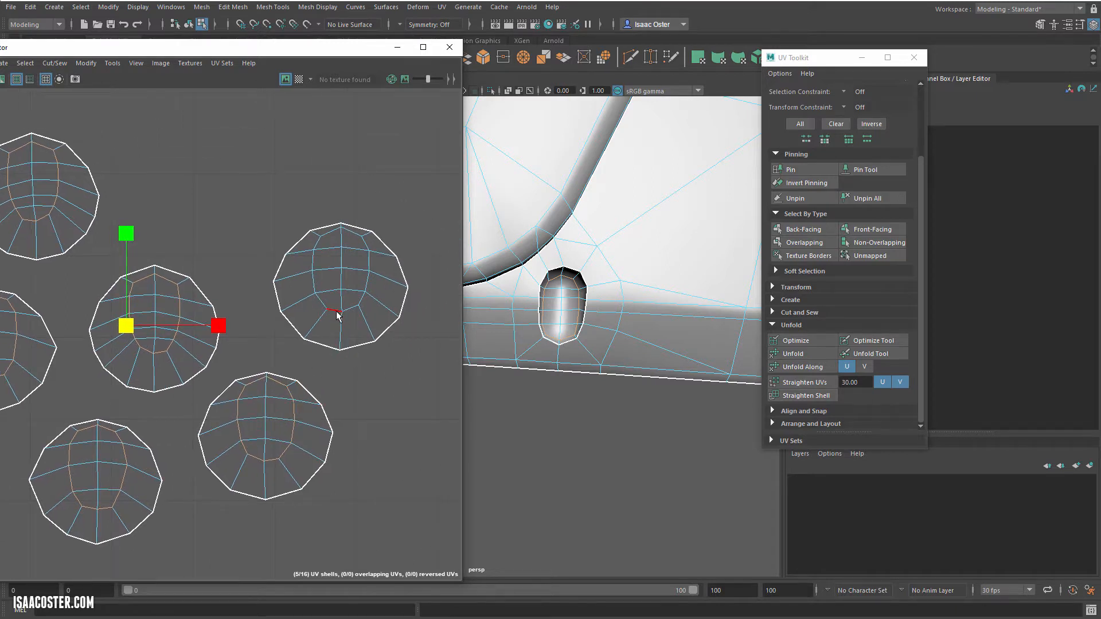
pyautogui.keyDown('shift'); pyautogui.click(337, 315); pyautogui.keyUp('shift')
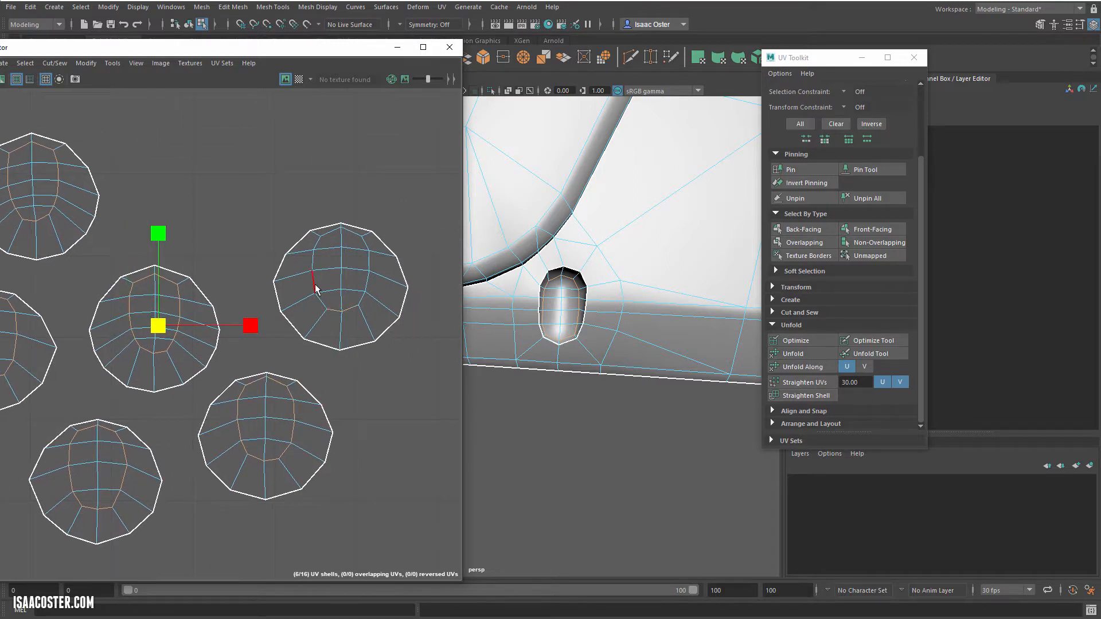
pyautogui.keyDown('shift'); pyautogui.click(367, 247); pyautogui.keyUp('shift')
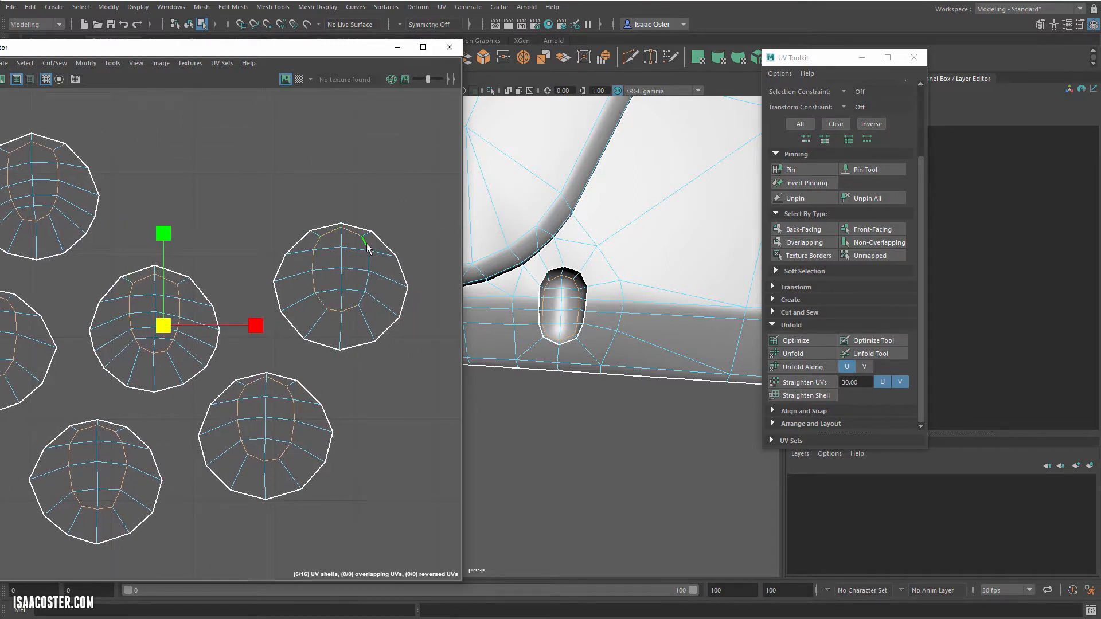
pyautogui.click(51, 63)
pyautogui.click(89, 122)
# Step: Move the six inner oval shells out of the round recess shells and line them up in a row above them
pyautogui.keyDown('alt'); pyautogui.moveTo(160, 172); pyautogui.dragTo(72, 205, button='right'); pyautogui.keyUp('alt')
pyautogui.doubleClick(74, 197)
pyautogui.press('w')
pyautogui.moveTo(75, 178); pyautogui.dragTo(140, 150)
pyautogui.doubleClick(47, 280)
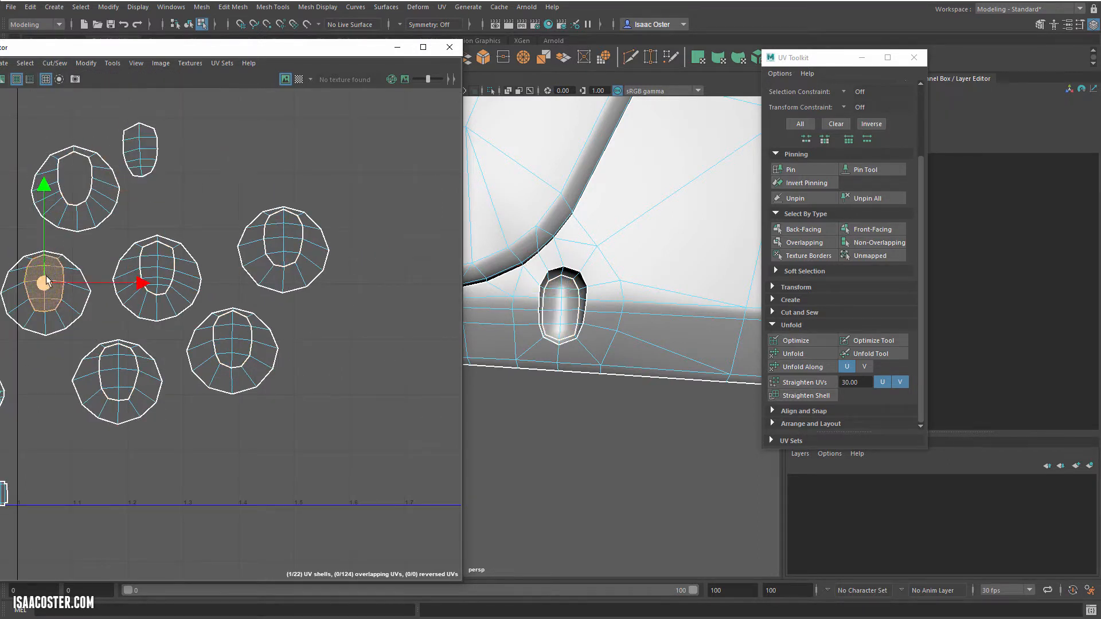
pyautogui.moveTo(46, 280); pyautogui.dragTo(188, 147)
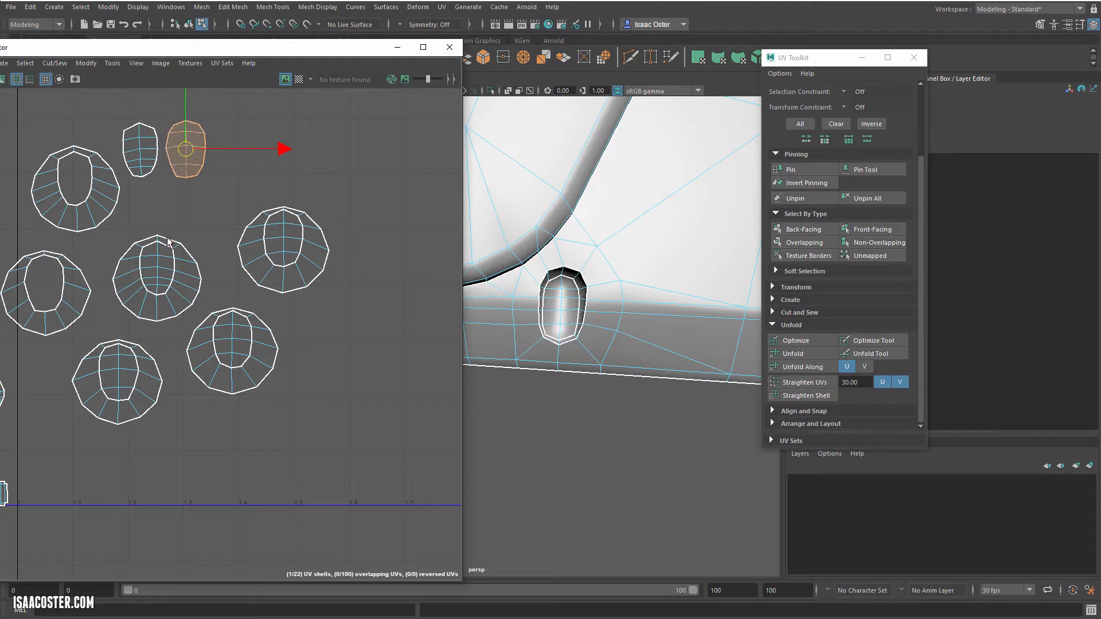
pyautogui.doubleClick(165, 267)
pyautogui.moveTo(164, 266); pyautogui.dragTo(236, 148)
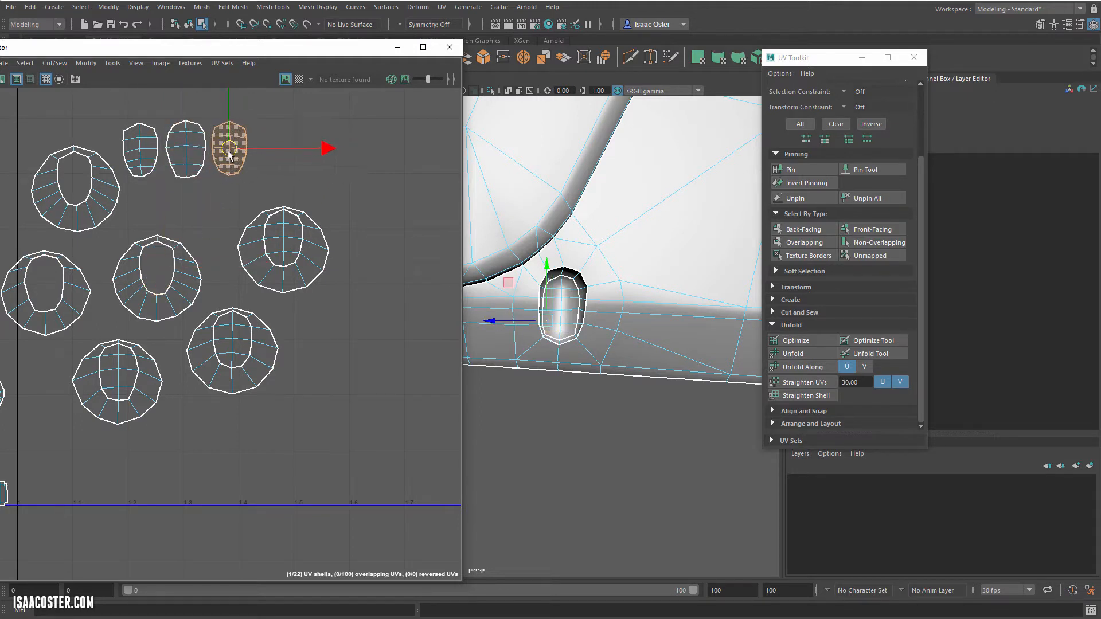
pyautogui.doubleClick(280, 235)
pyautogui.moveTo(280, 235); pyautogui.dragTo(272, 147)
pyautogui.click(241, 333)
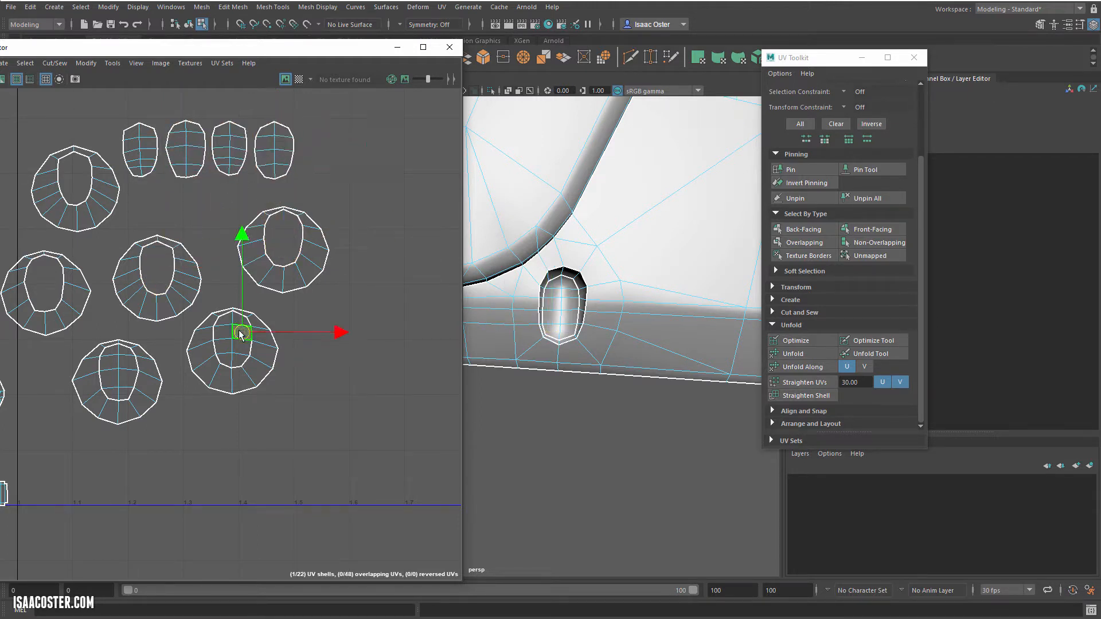
pyautogui.doubleClick(241, 333)
pyautogui.moveTo(241, 334); pyautogui.dragTo(321, 157)
pyautogui.click(117, 379)
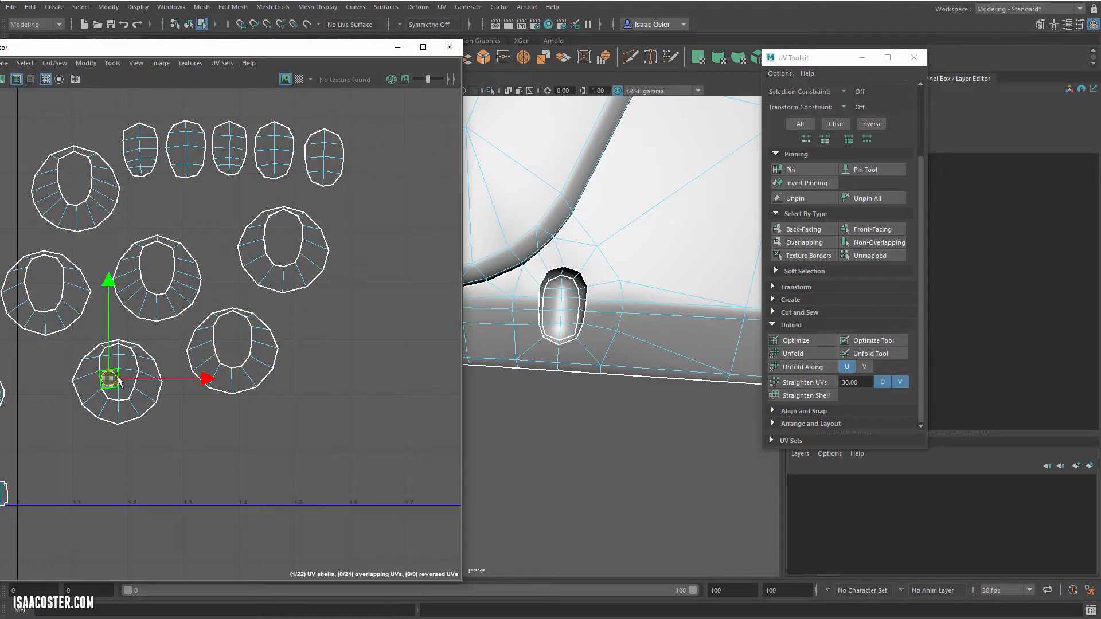
pyautogui.doubleClick(118, 380)
pyautogui.moveTo(118, 380); pyautogui.dragTo(379, 156)
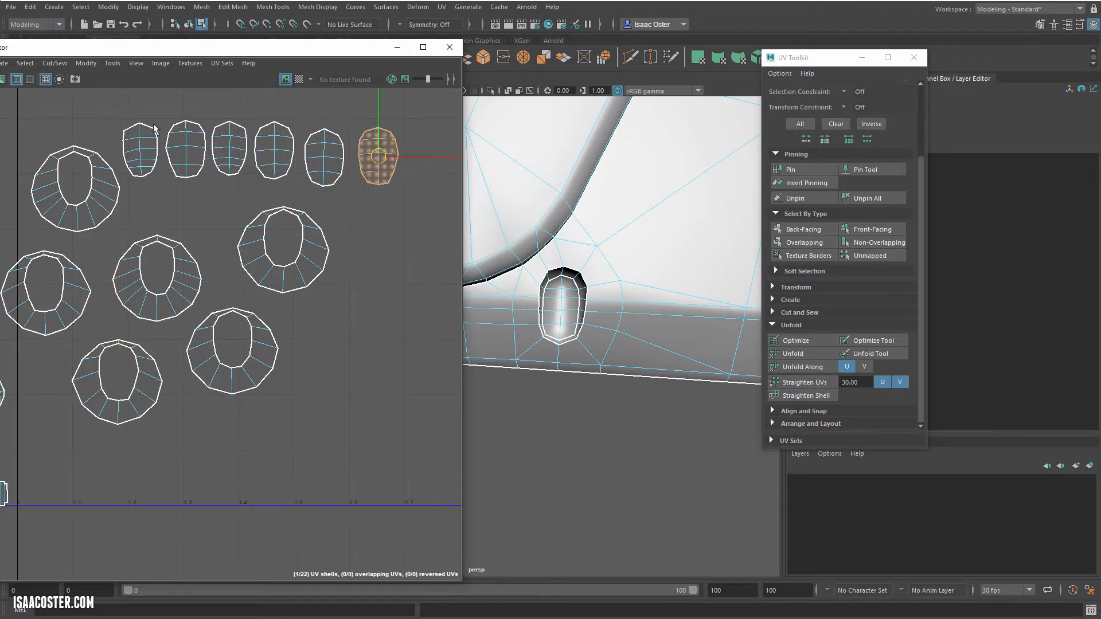
# Step: Unfold the six separated oval lens shells together
pyautogui.moveTo(129, 107); pyautogui.dragTo(412, 181)
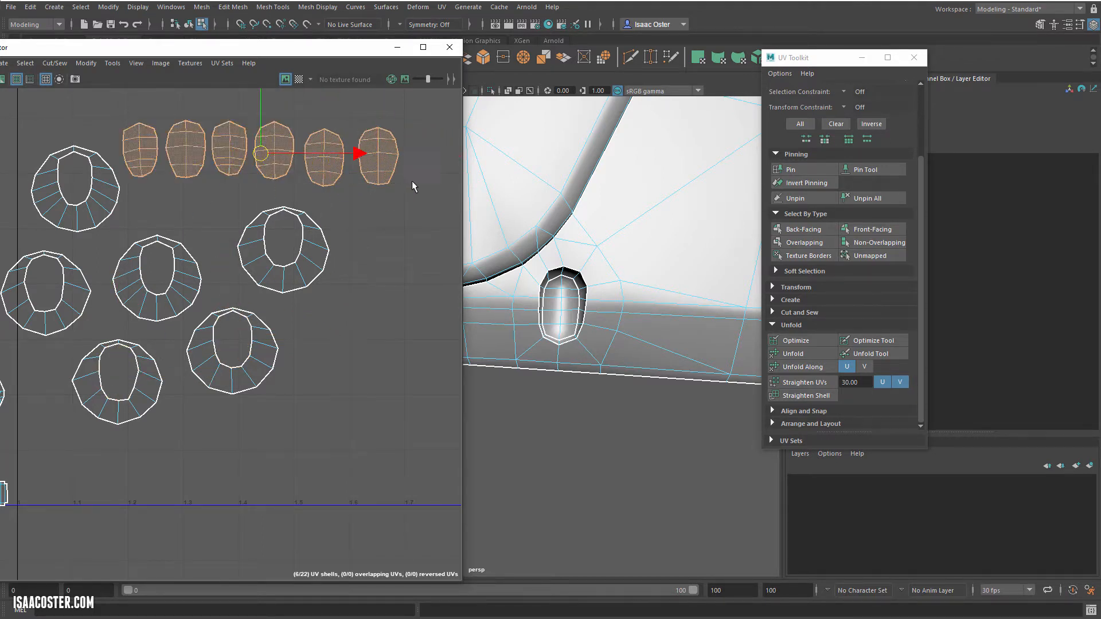
pyautogui.click(807, 343)
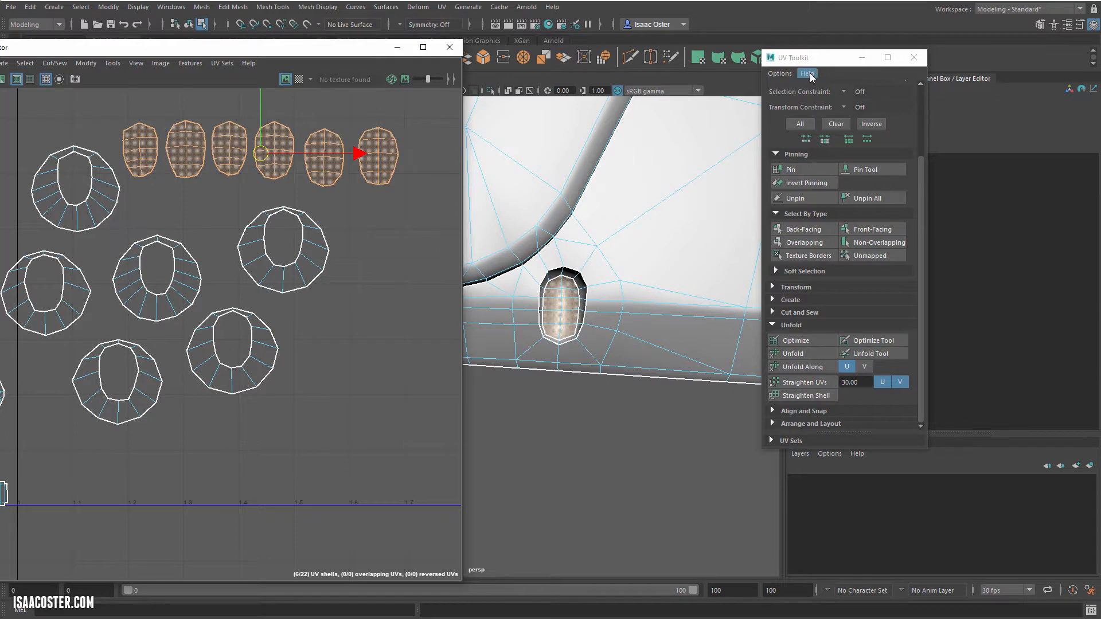
pyautogui.click(809, 354)
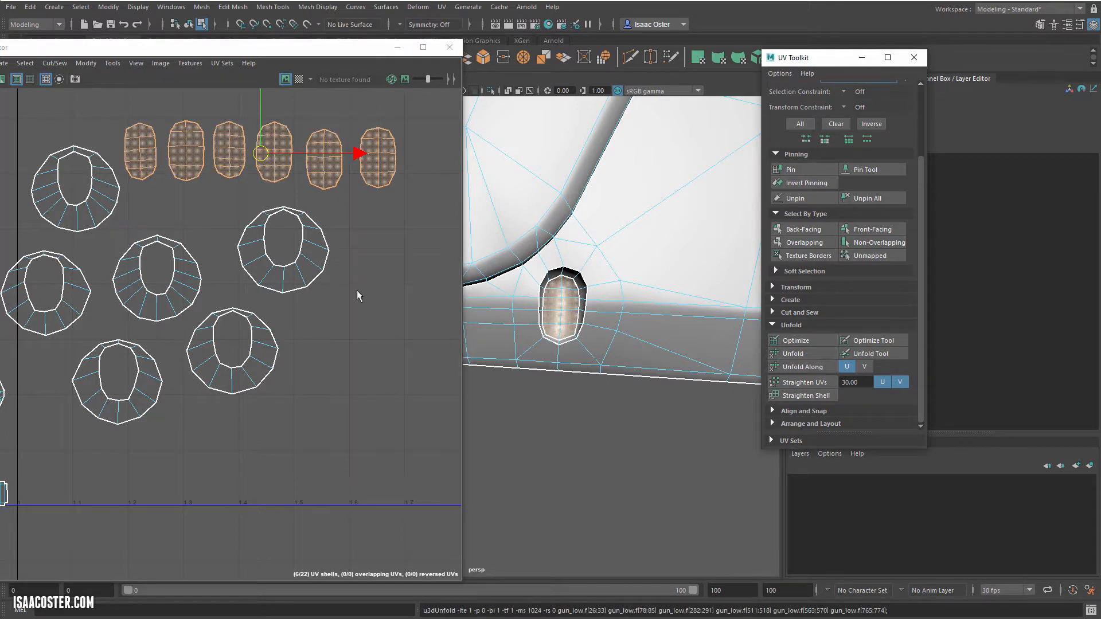
pyautogui.click(214, 207)
pyautogui.keyDown('alt'); pyautogui.moveTo(189, 237); pyautogui.dragTo(198, 294, button='middle'); pyautogui.keyUp('alt')
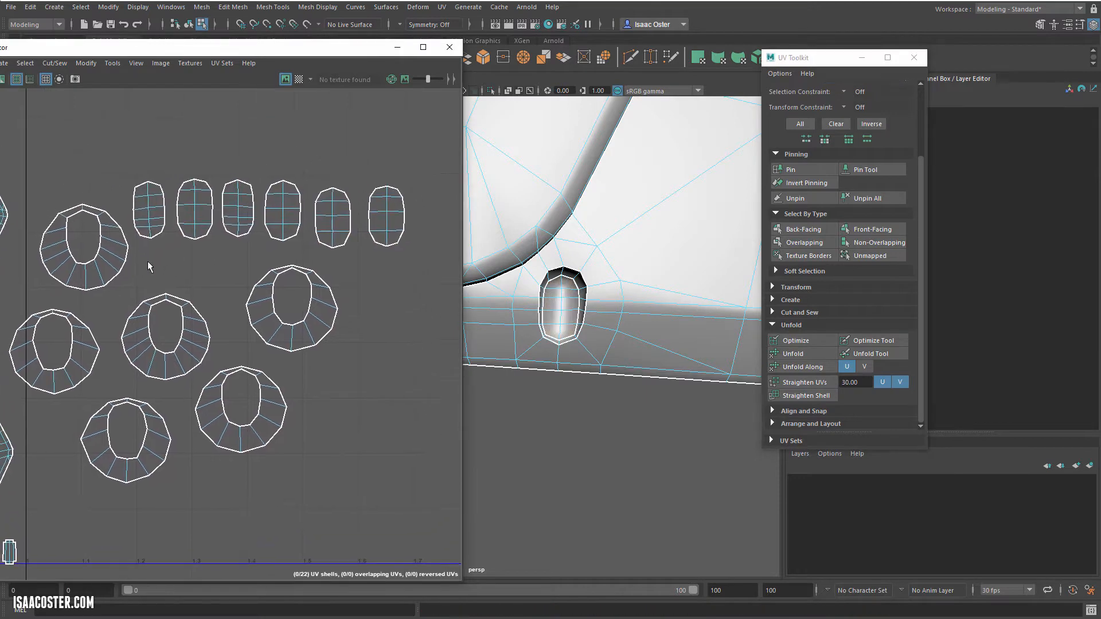
# Step: Pin the vertical centre edge line of the first two oval shells in the row
pyautogui.scroll(1, 137, 203)
pyautogui.scroll(3, 137, 203)
pyautogui.moveTo(160, 191); pyautogui.dragTo(161, 167, button='right')
pyautogui.doubleClick(162, 171)
pyautogui.press('r')
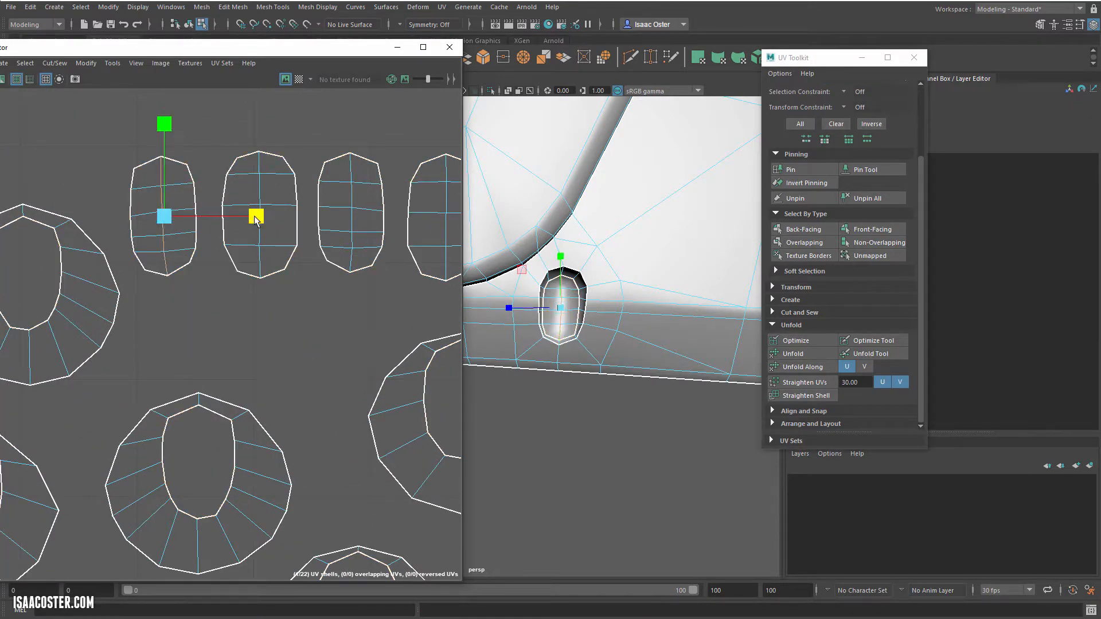
pyautogui.click(809, 171)
pyautogui.doubleClick(257, 187)
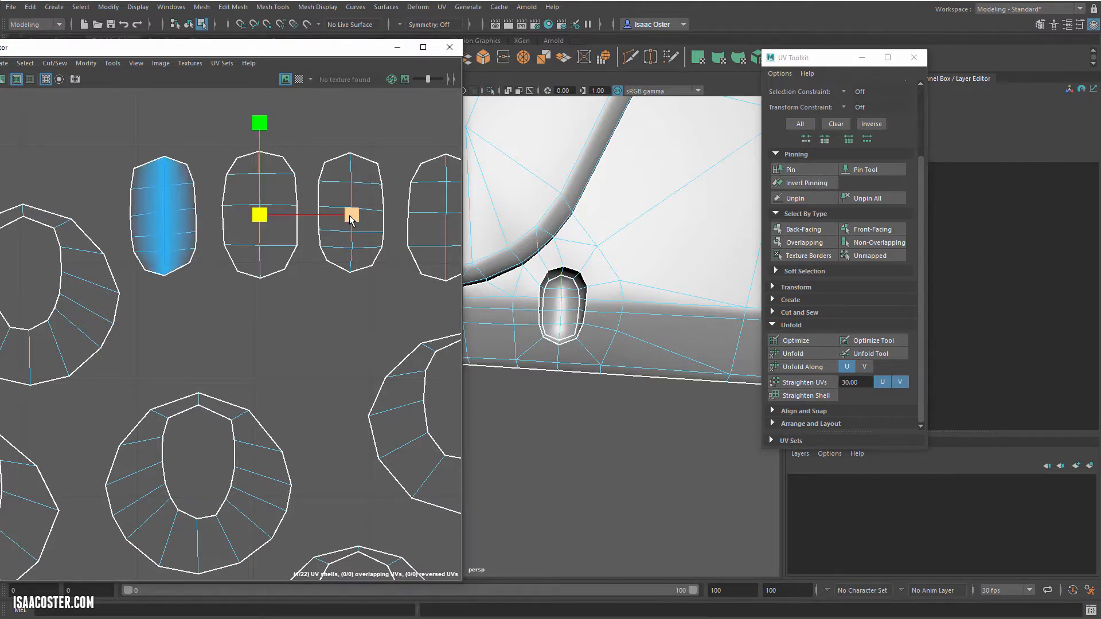
pyautogui.click(796, 168)
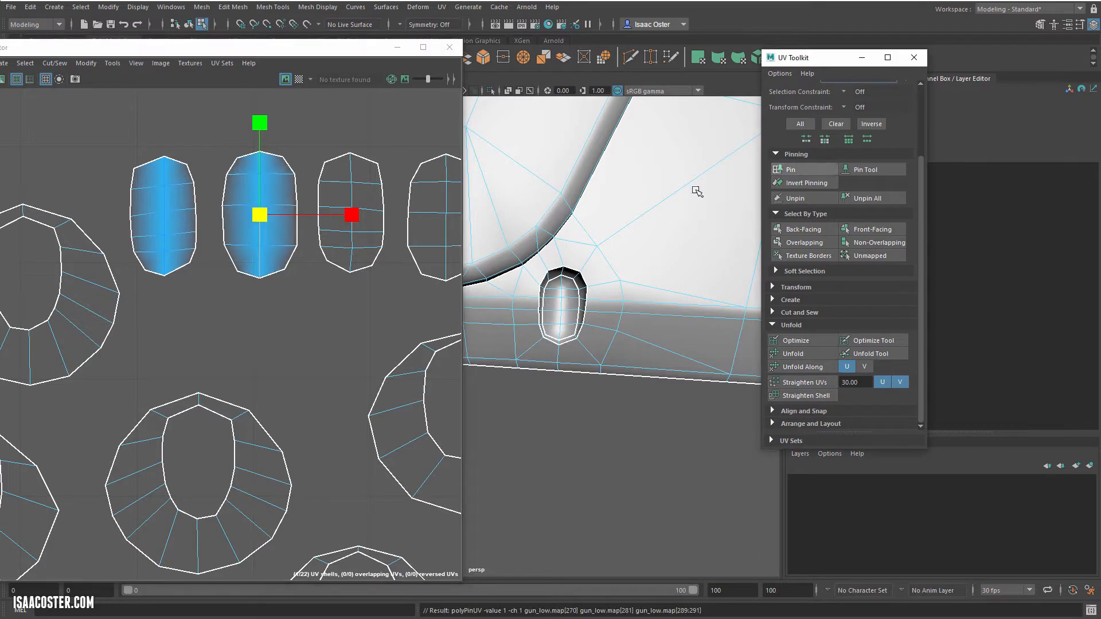
# Step: Pin the vertical centre edge line of the third oval shell, trying out unpinning before restoring its pins
pyautogui.doubleClick(351, 197)
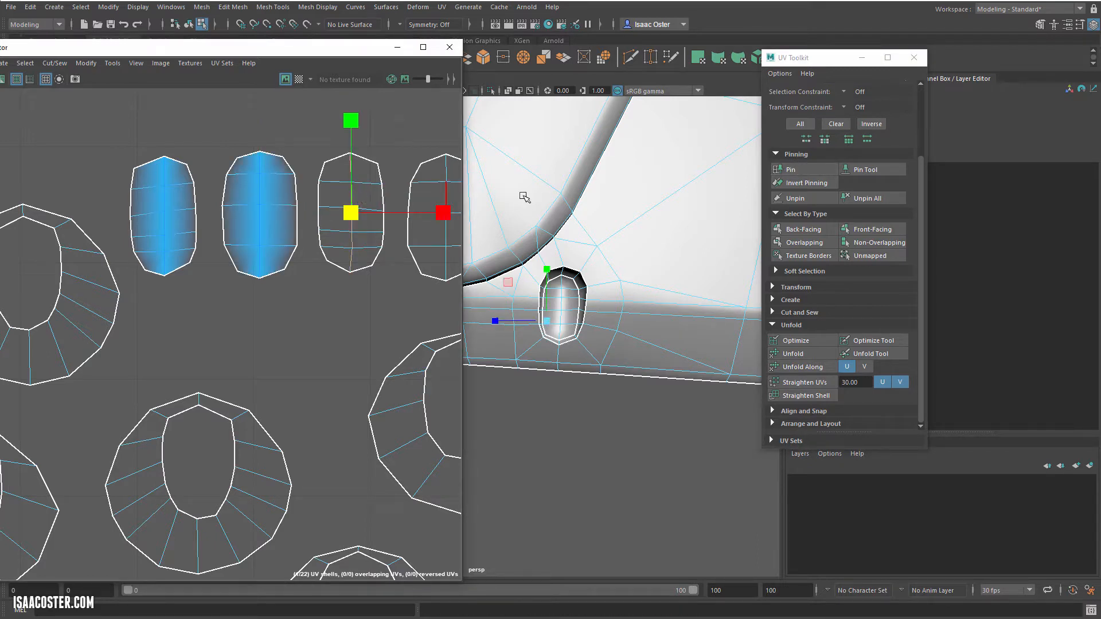
pyautogui.click(776, 171)
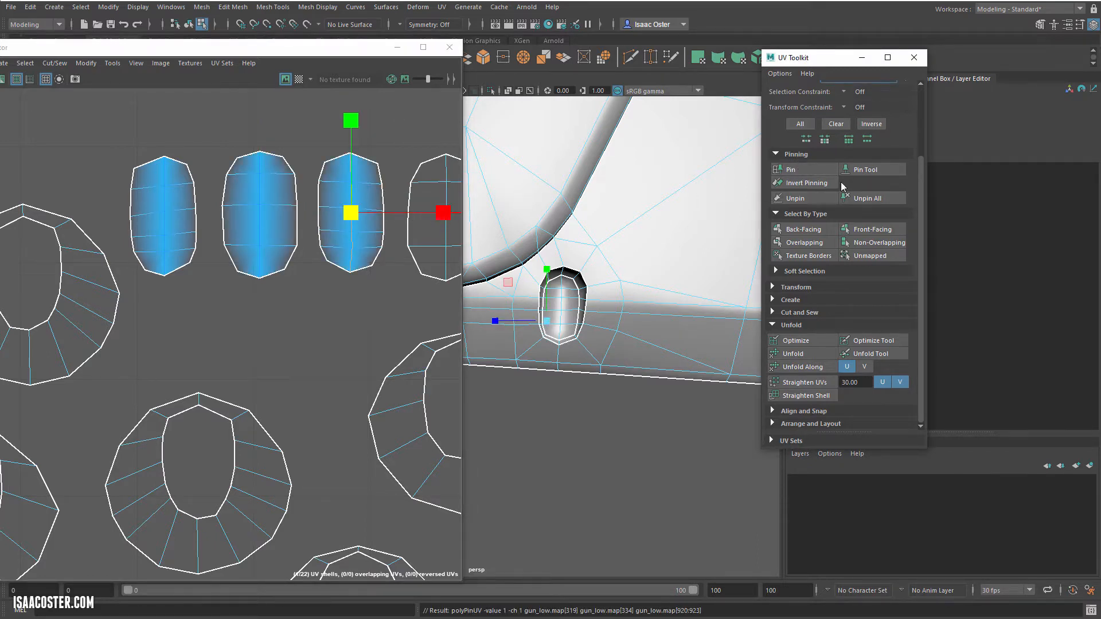
pyautogui.click(795, 198)
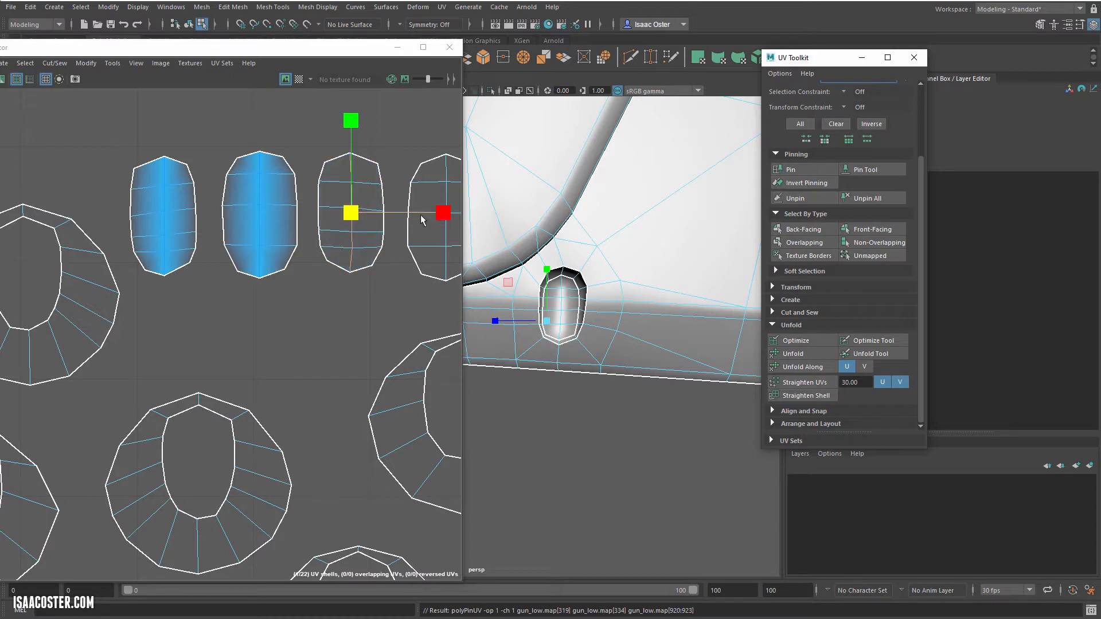
pyautogui.click(803, 182)
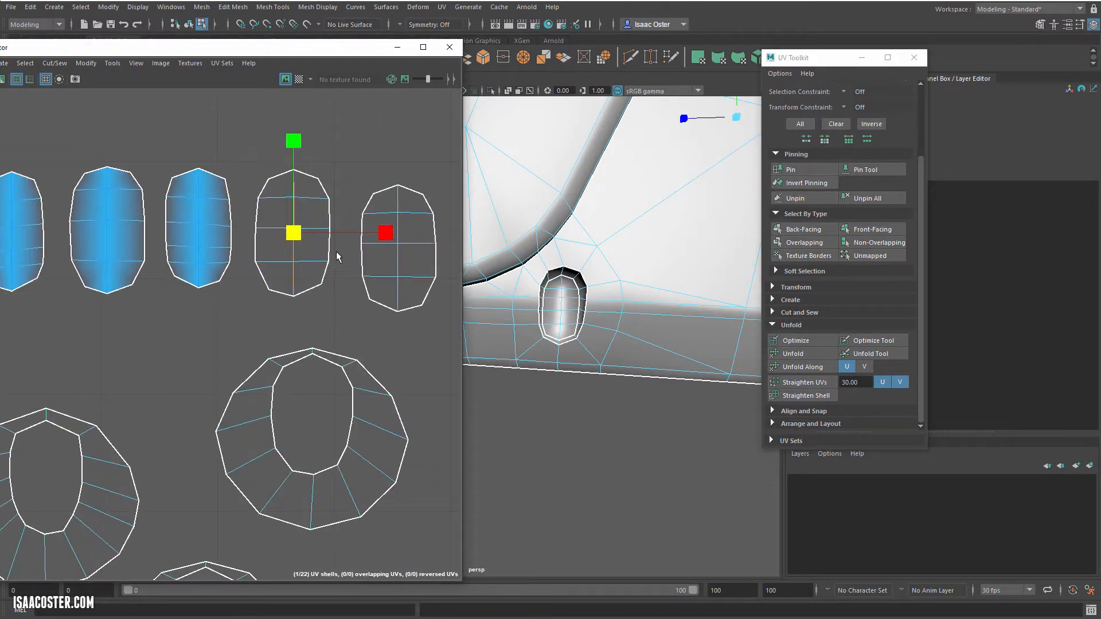
# Step: Pin the vertical centre edge line of the remaining three oval shells
pyautogui.click(386, 233)
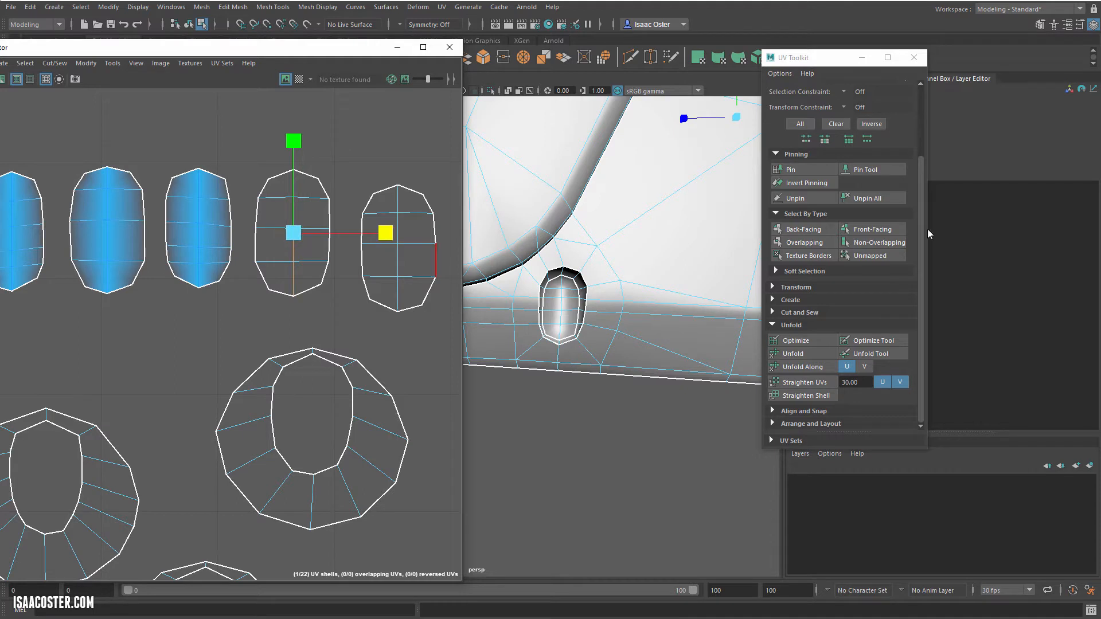
pyautogui.click(797, 170)
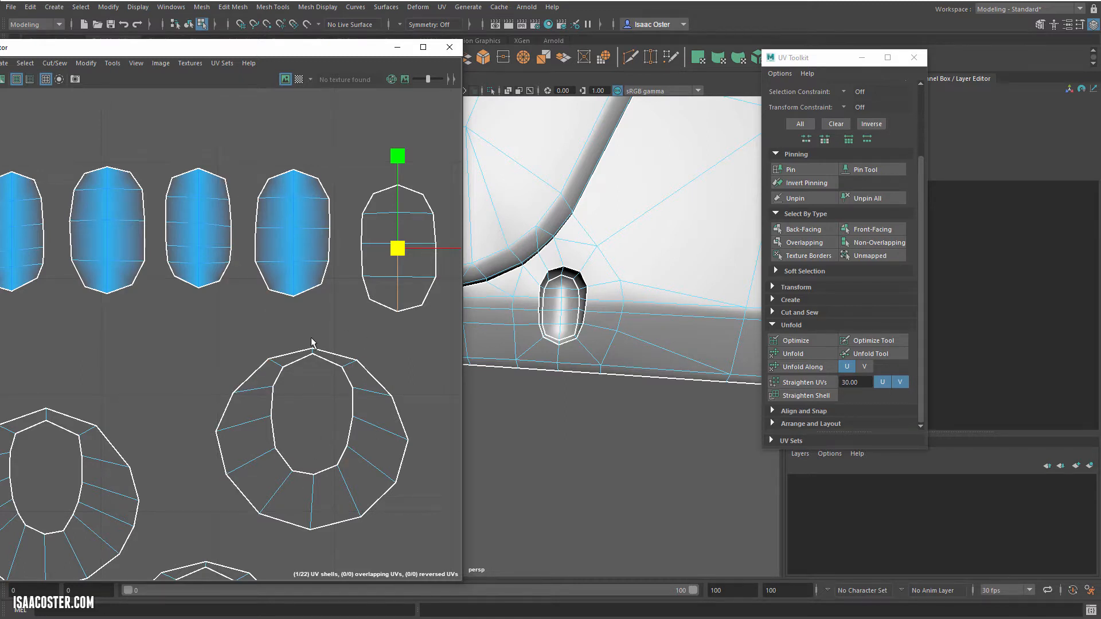
pyautogui.keyDown('alt'); pyautogui.moveTo(365, 346); pyautogui.dragTo(292, 345, button='middle'); pyautogui.keyUp('alt')
pyautogui.keyDown('alt'); pyautogui.moveTo(253, 308); pyautogui.dragTo(159, 320, button='middle'); pyautogui.keyUp('alt')
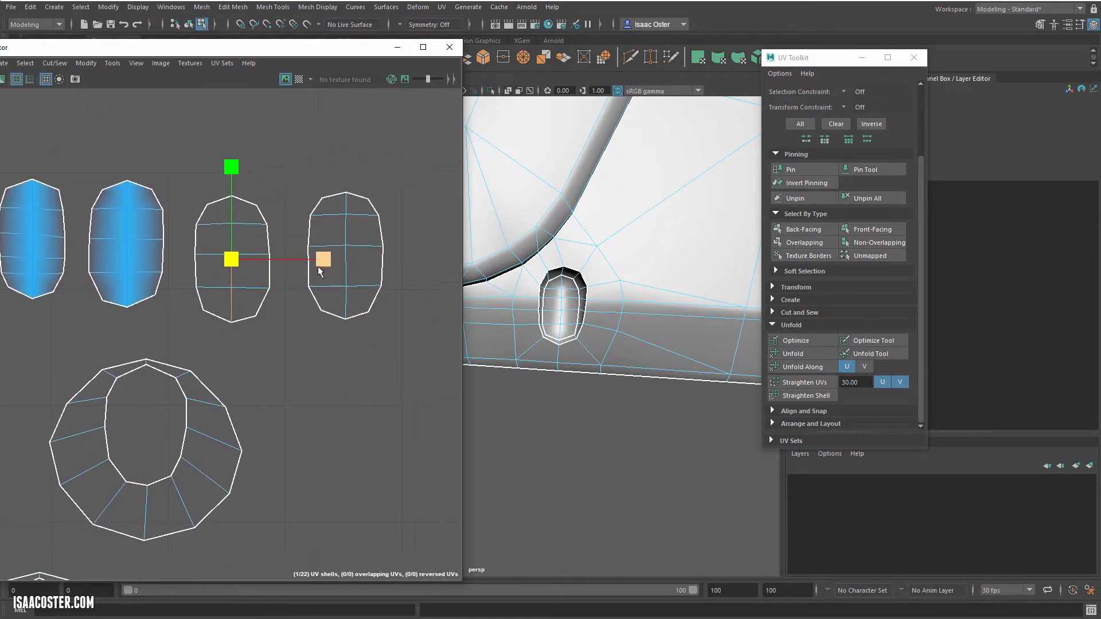
pyautogui.click(802, 171)
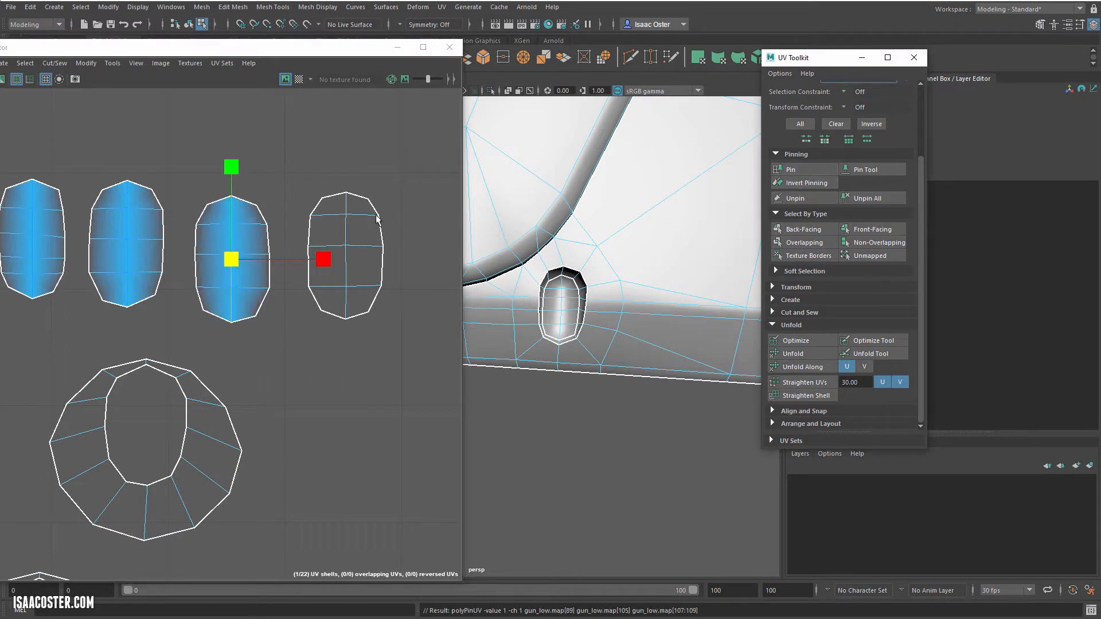
pyautogui.click(348, 231)
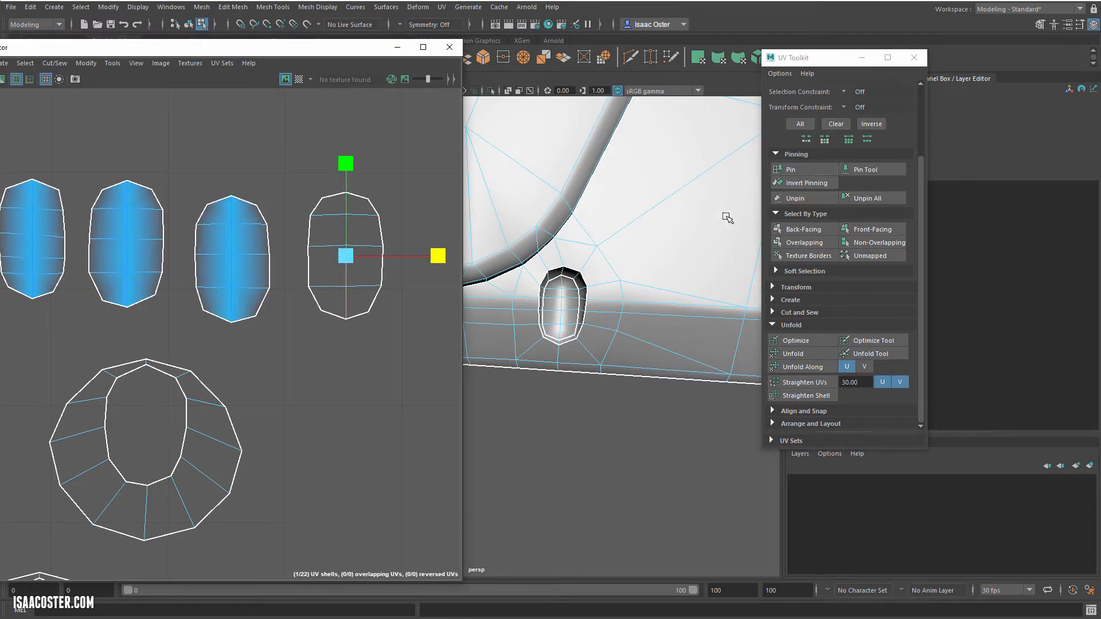
pyautogui.click(802, 170)
# Step: Select all UVs of the six pinned oval shells, optimize them, and unpin everything
pyautogui.scroll(-3, 362, 293)
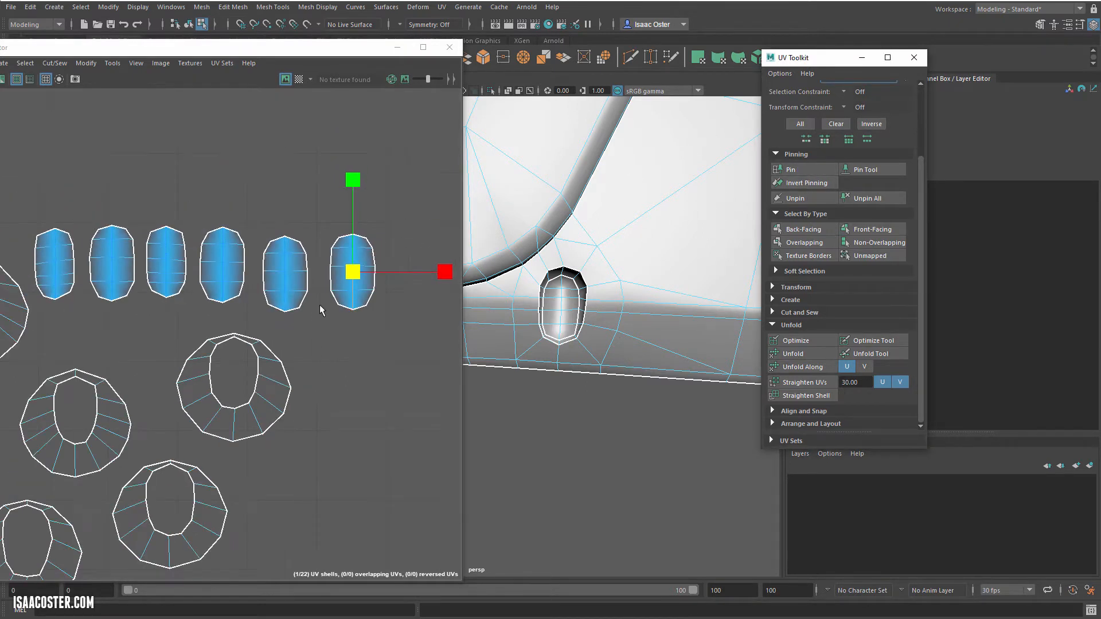
pyautogui.moveTo(35, 172); pyautogui.dragTo(393, 321)
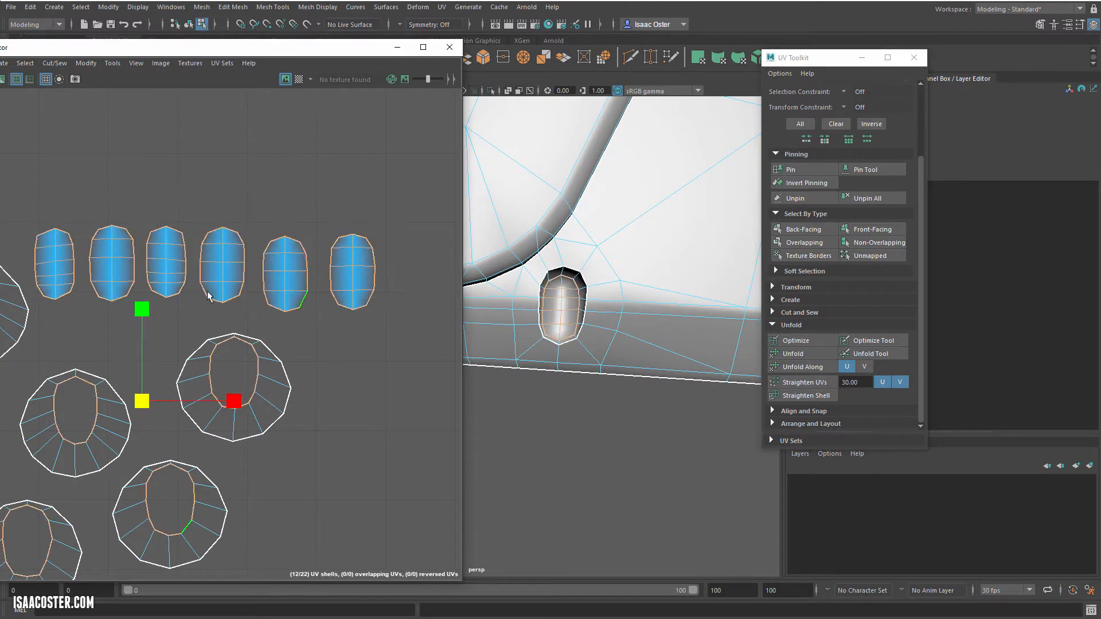
pyautogui.moveTo(325, 273); pyautogui.dragTo(381, 273, button='right')
pyautogui.moveTo(407, 205); pyautogui.dragTo(34, 313)
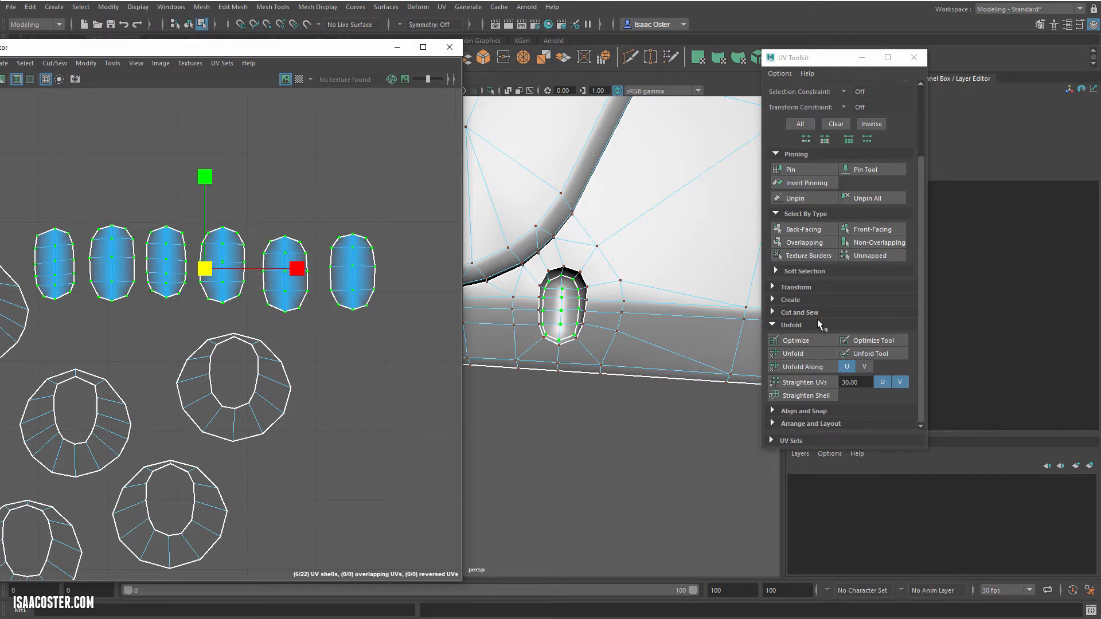
pyautogui.click(803, 341)
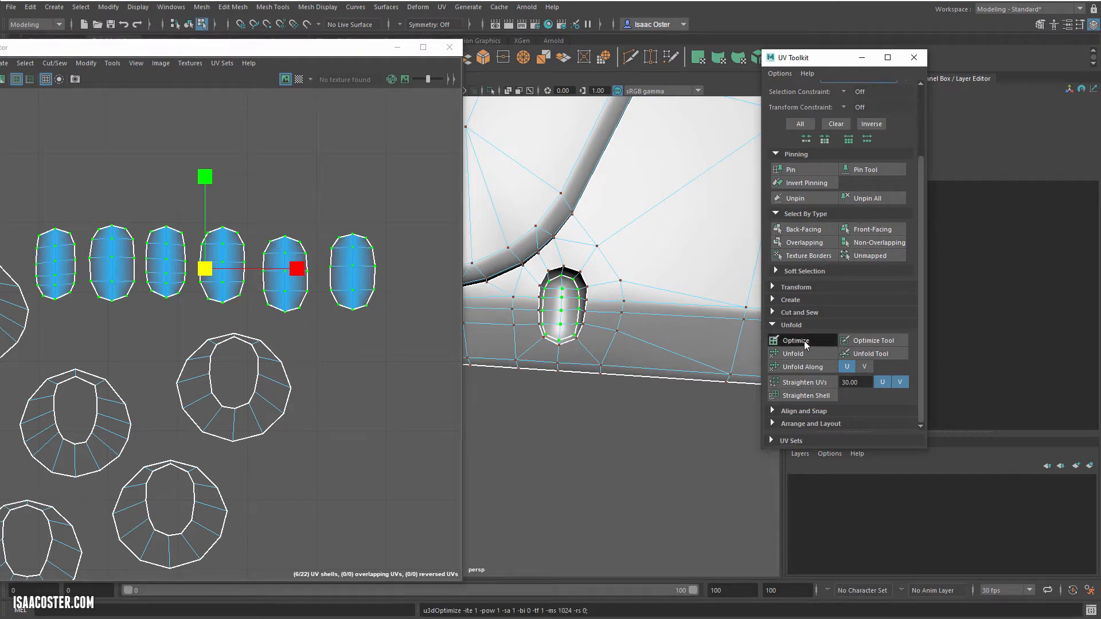
pyautogui.click(283, 178)
pyautogui.keyDown('alt'); pyautogui.moveTo(267, 226); pyautogui.dragTo(304, 214, button='middle'); pyautogui.keyUp('alt')
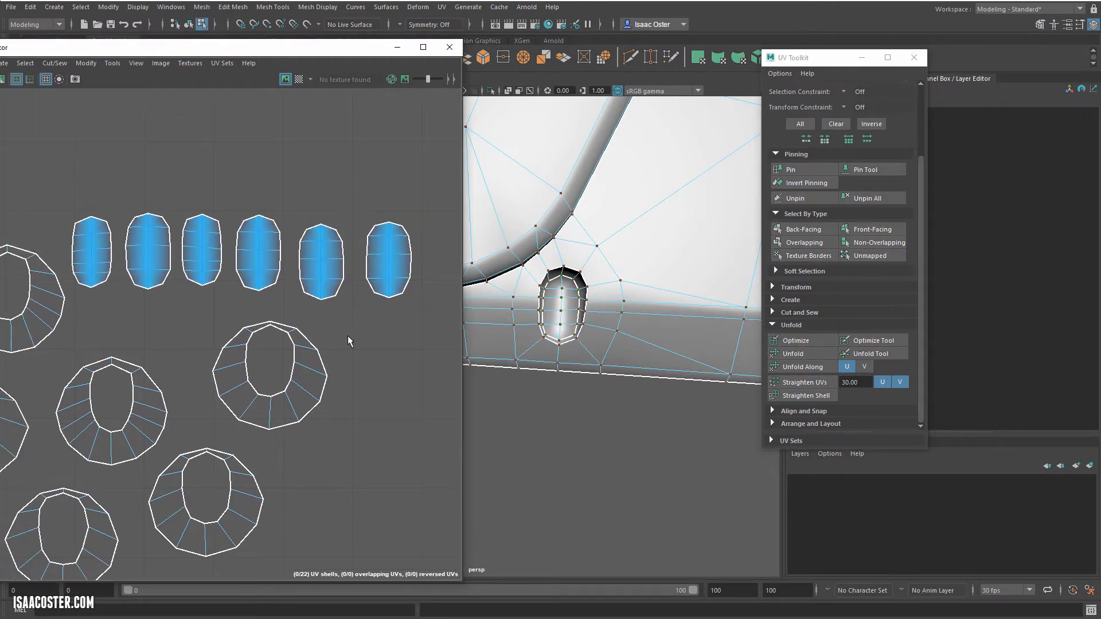
pyautogui.click(873, 199)
pyautogui.scroll(-6, 381, 258)
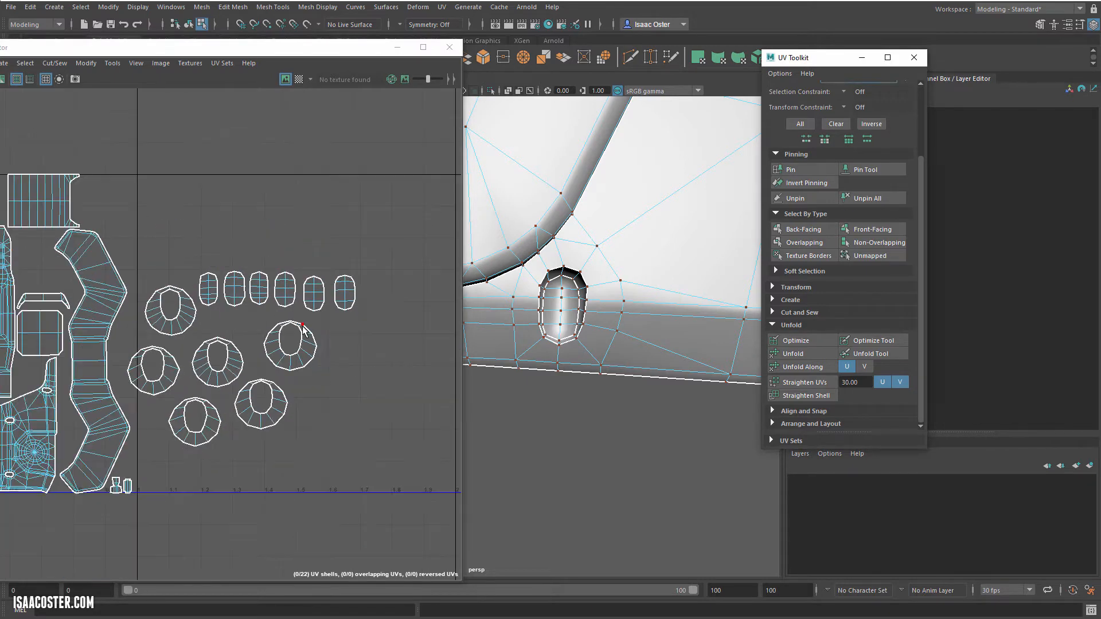
# Step: Open the Layout UVs options from the arrange and layout tools and move the dialog clear of the UV shells
pyautogui.scroll(-2, 263, 306)
pyautogui.keyDown('alt'); pyautogui.moveTo(255, 314); pyautogui.dragTo(298, 313, button='middle'); pyautogui.keyUp('alt')
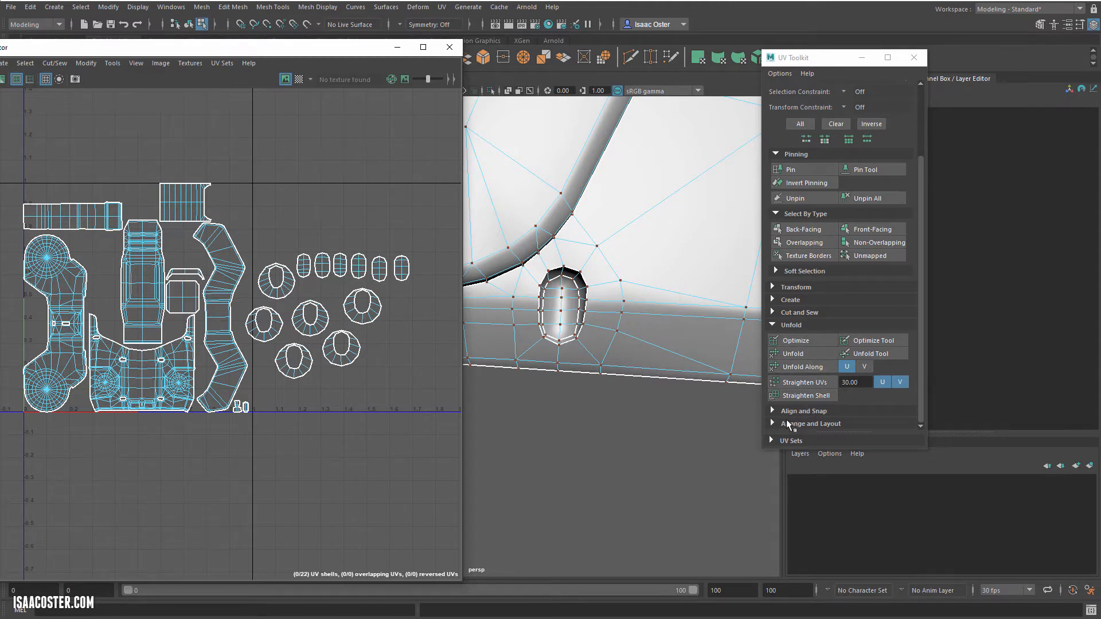
pyautogui.click(773, 423)
pyautogui.scroll(-3, 797, 385)
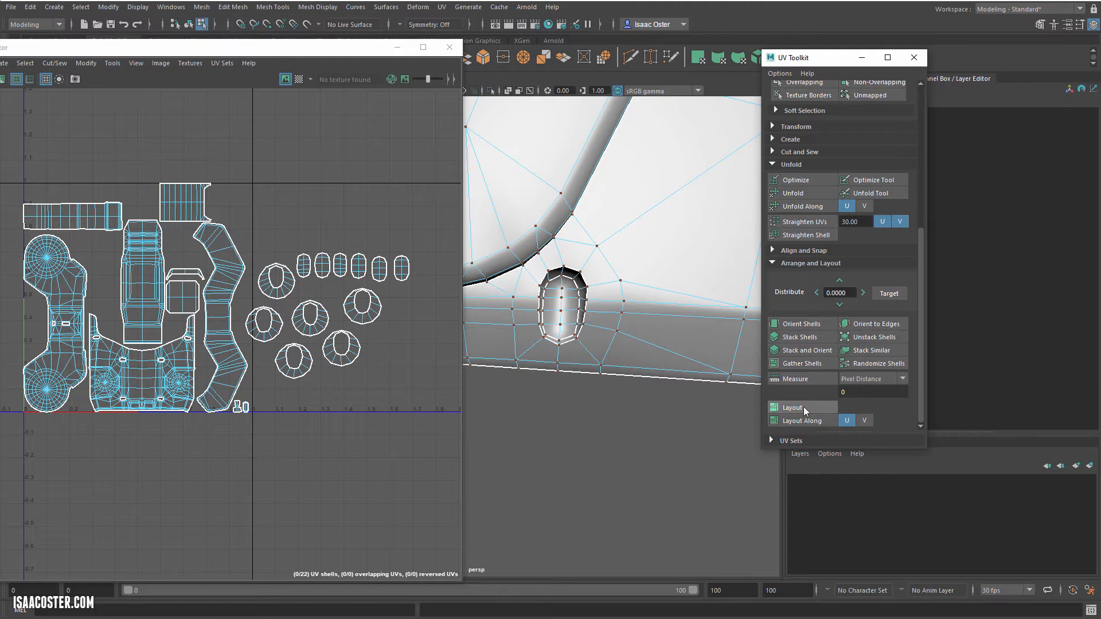
pyautogui.keyDown('shift'); pyautogui.click(813, 405); pyautogui.keyUp('shift')
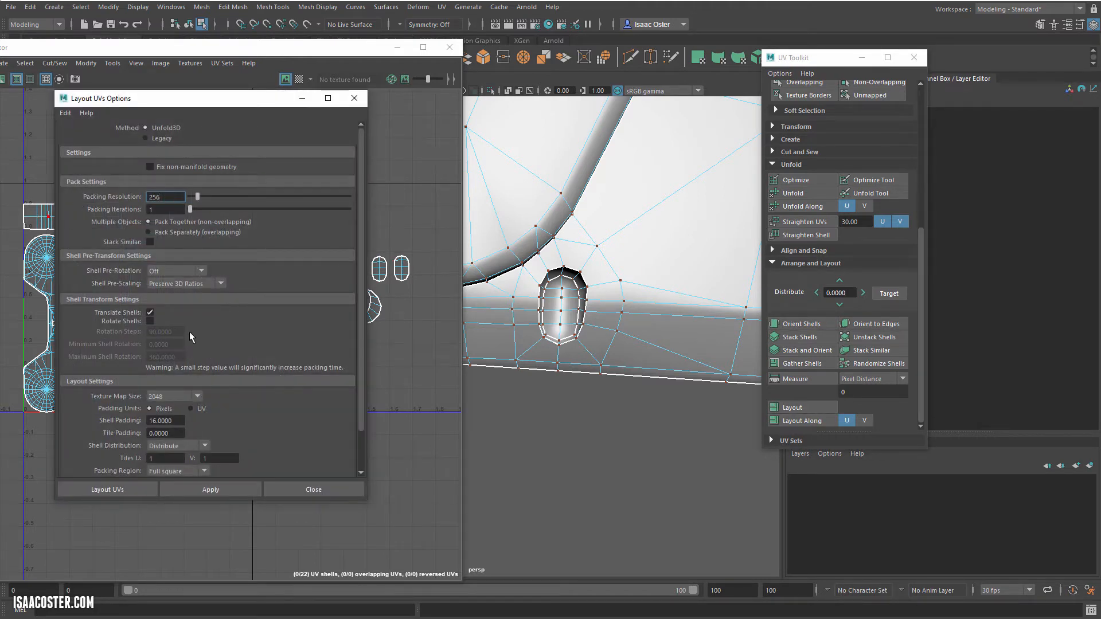
pyautogui.scroll(-2, 222, 384)
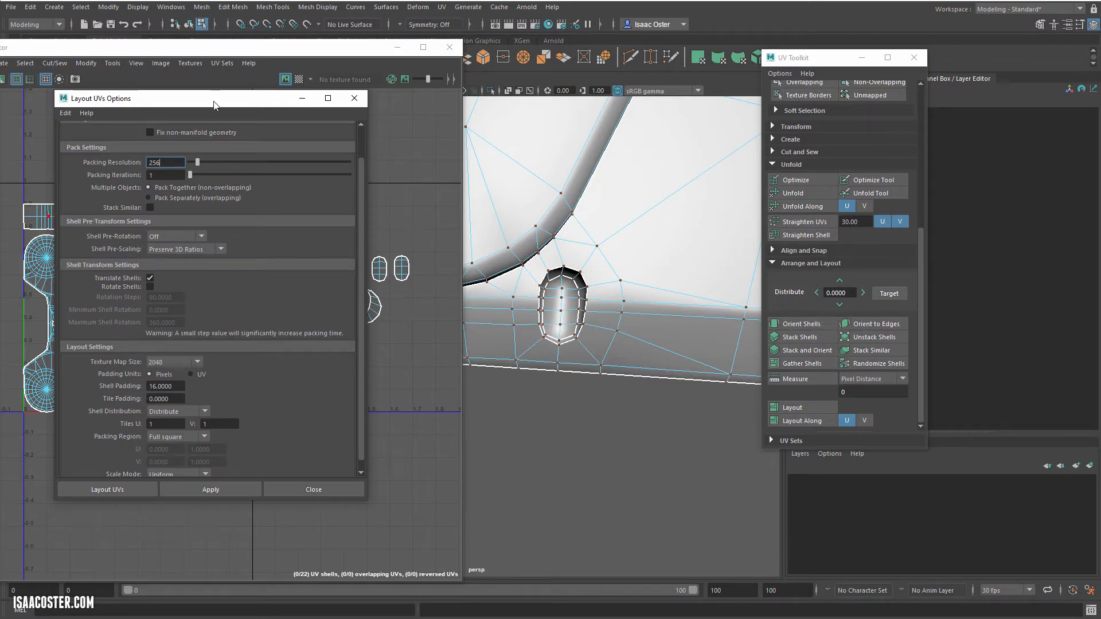
pyautogui.moveTo(213, 101); pyautogui.dragTo(567, 108)
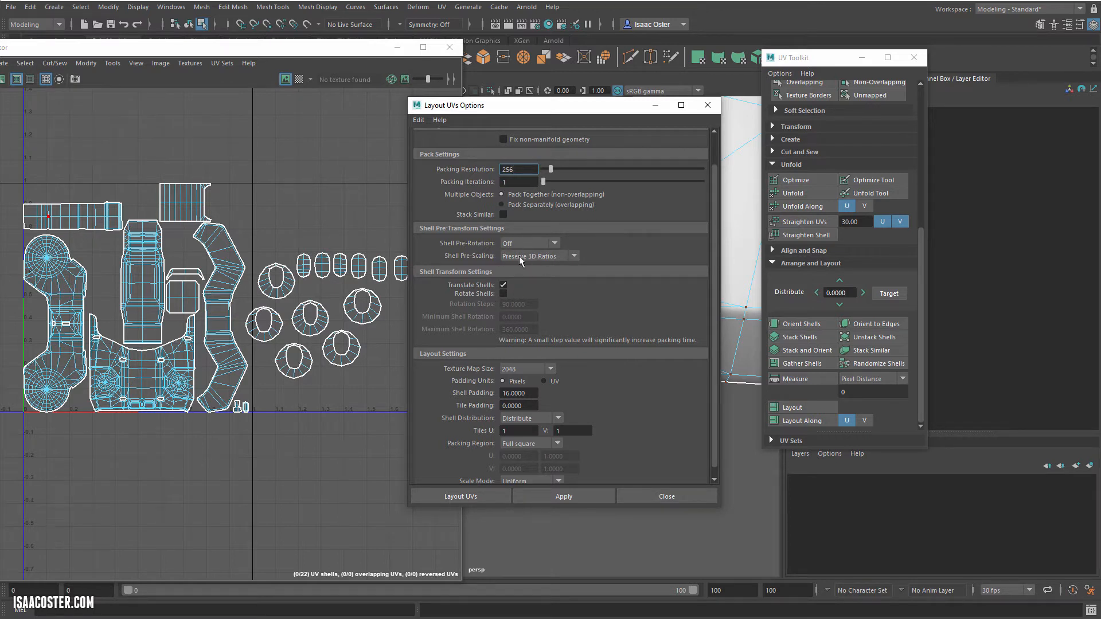
# Step: Switch to object selection and apply the UV layout to the whole gun with shell pre-scaling set to Preserve 3D Ratios
pyautogui.click(570, 497)
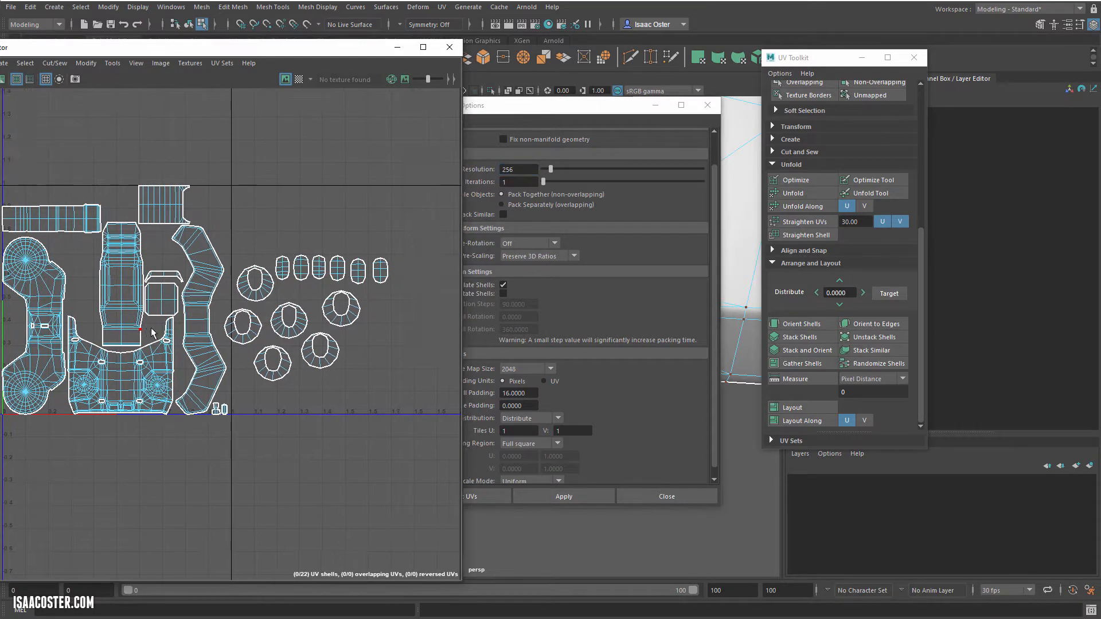
pyautogui.press('F8')
pyautogui.click(546, 494)
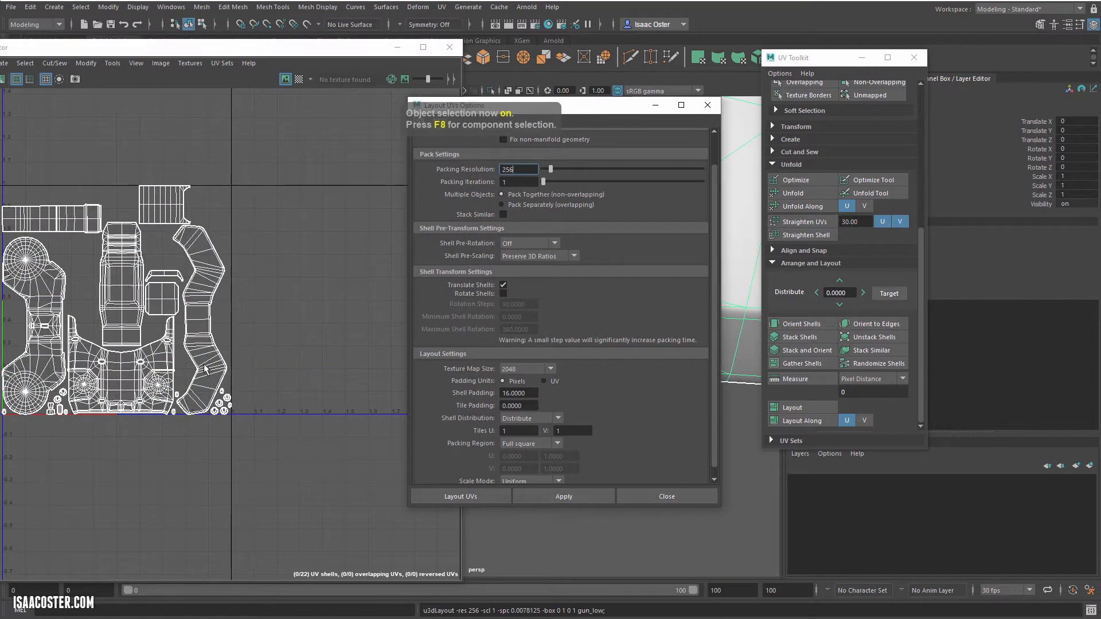
# Step: Examine the packed layout and the small oval lens shells near its bottom edge
pyautogui.scroll(5, 241, 401)
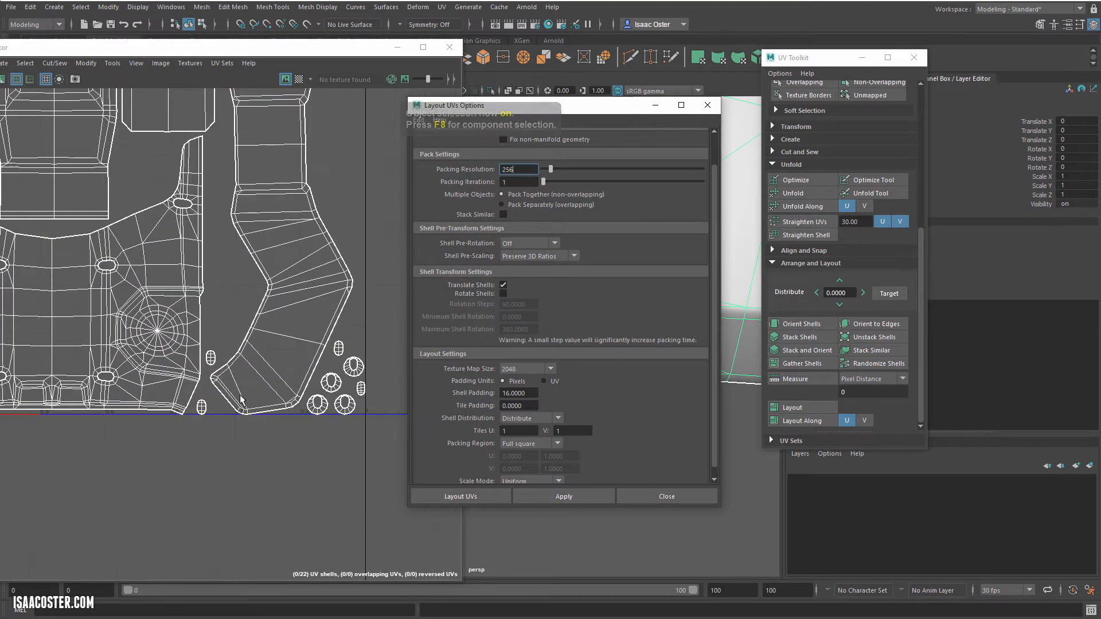
pyautogui.scroll(5, 218, 353)
pyautogui.moveTo(204, 359); pyautogui.dragTo(203, 392, button='right')
pyautogui.doubleClick(201, 369)
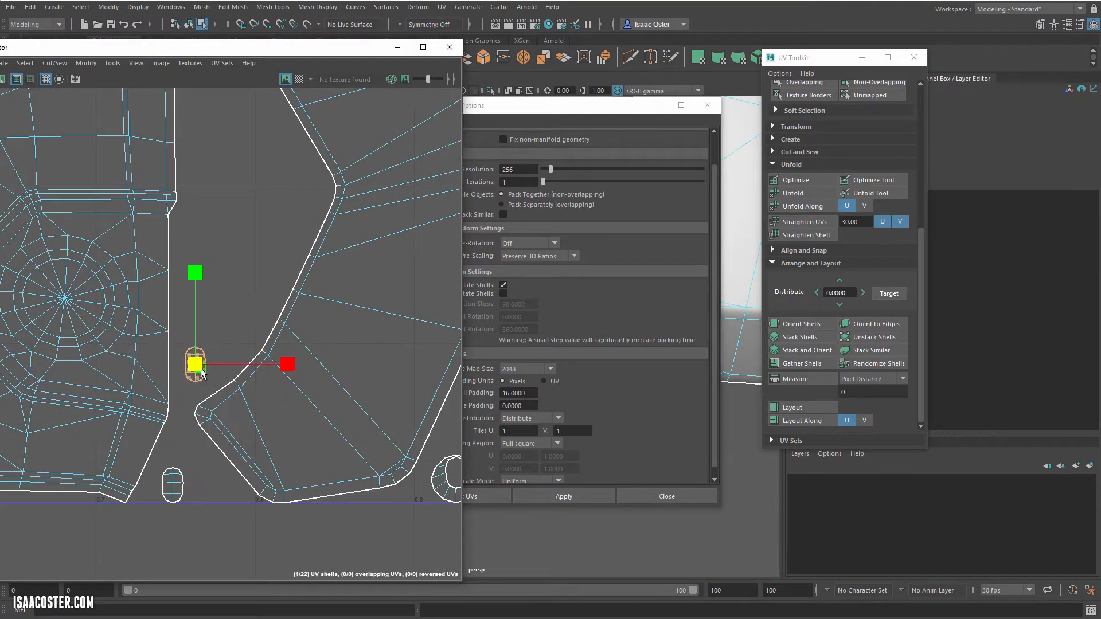
pyautogui.keyDown('shift'); pyautogui.doubleClick(177, 477); pyautogui.keyUp('shift')
pyautogui.keyDown('alt'); pyautogui.moveTo(232, 458); pyautogui.dragTo(47, 415, button='middle'); pyautogui.keyUp('alt')
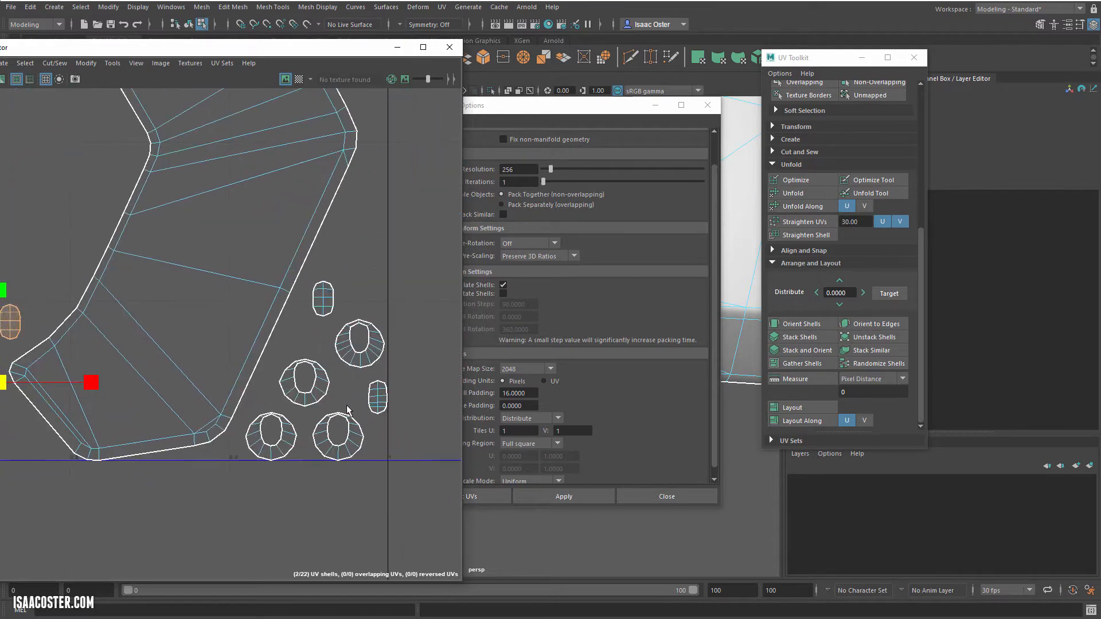
pyautogui.scroll(-4, 243, 366)
pyautogui.scroll(-3, 210, 372)
pyautogui.keyDown('alt'); pyautogui.moveTo(154, 363); pyautogui.dragTo(307, 469, button='middle'); pyautogui.keyUp('alt')
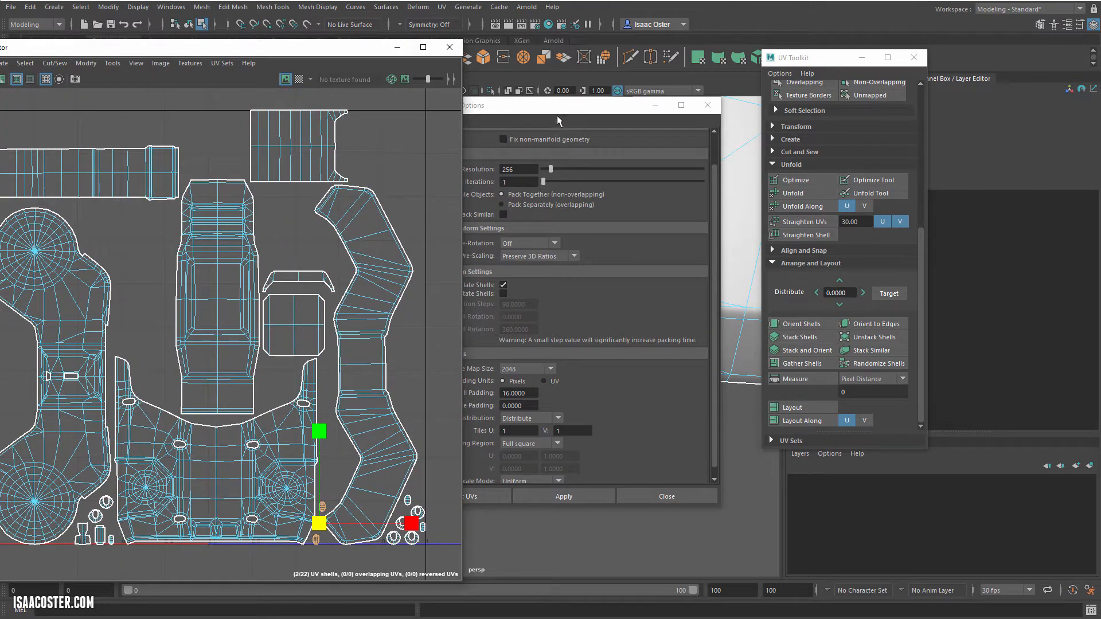
# Step: Uncover the viewport, return to object selection, and select all four gun meshes
pyautogui.moveTo(558, 120); pyautogui.dragTo(730, 114)
pyautogui.moveTo(425, 55); pyautogui.dragTo(892, 50)
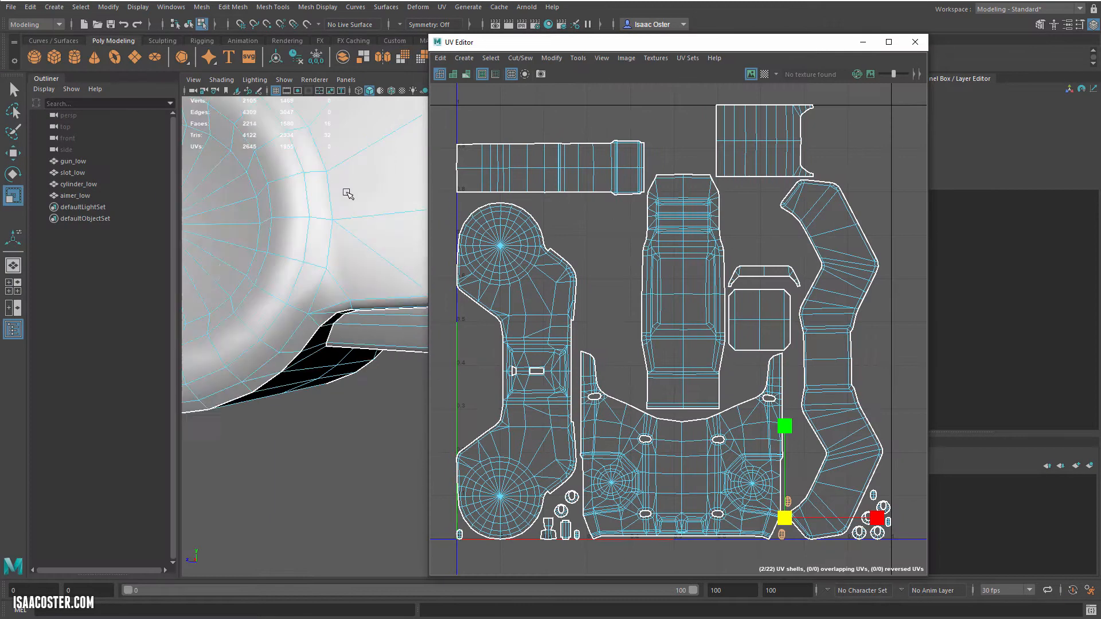
pyautogui.scroll(-4, 346, 190)
pyautogui.press('F8')
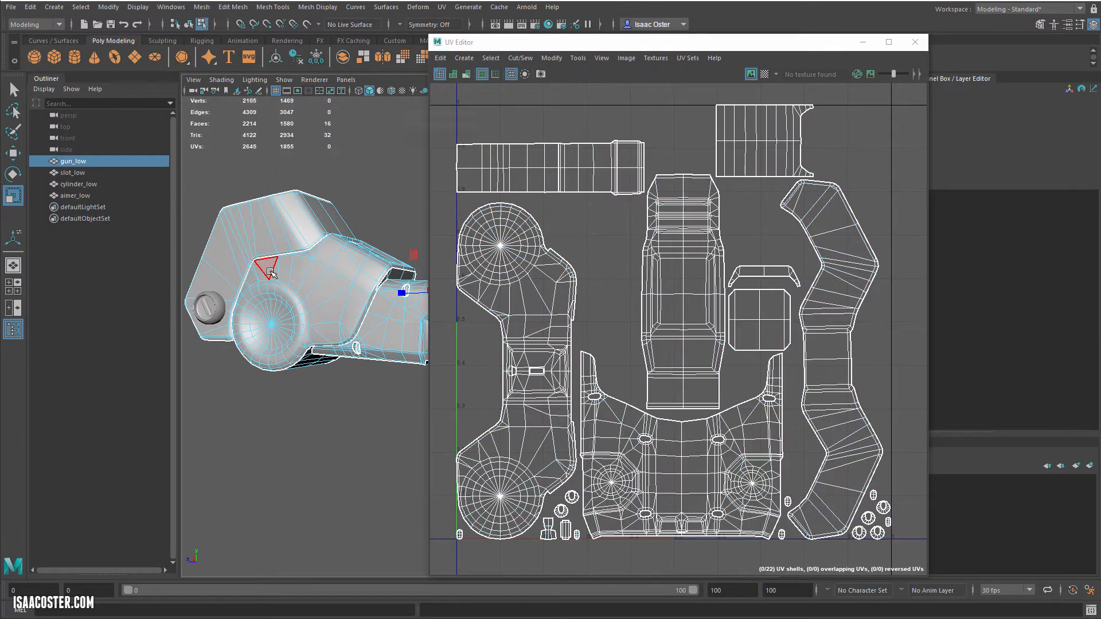
pyautogui.keyDown('alt'); pyautogui.moveTo(260, 272); pyautogui.dragTo(248, 313); pyautogui.keyUp('alt')
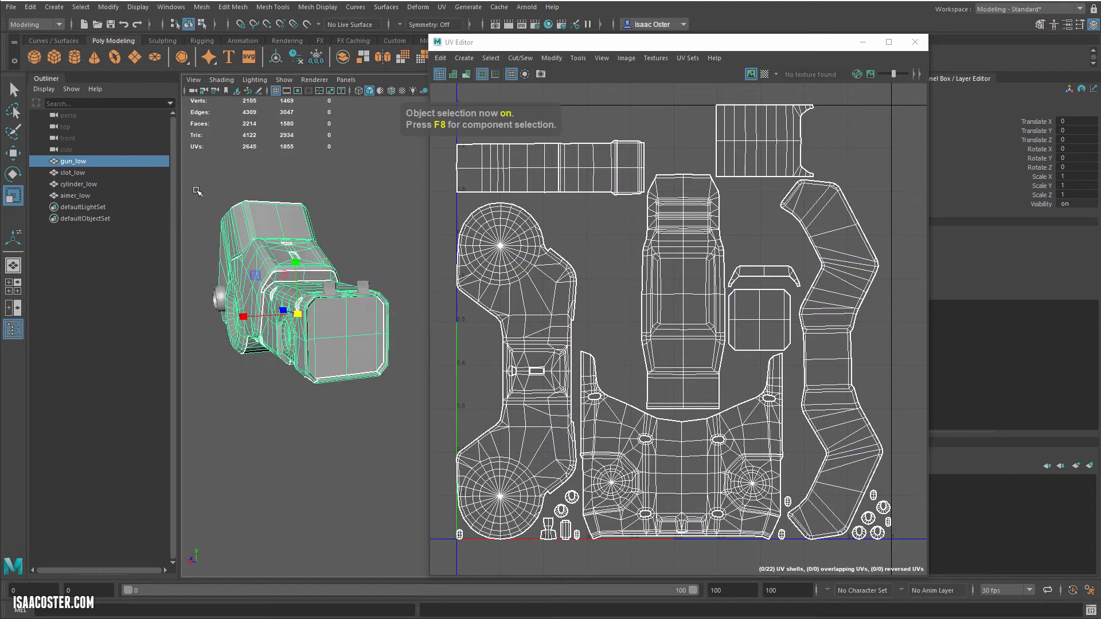
pyautogui.moveTo(198, 179); pyautogui.dragTo(439, 465)
# Step: Lay out the UVs of all four selected meshes together and close the layout options
pyautogui.moveTo(740, 43); pyautogui.dragTo(263, 35)
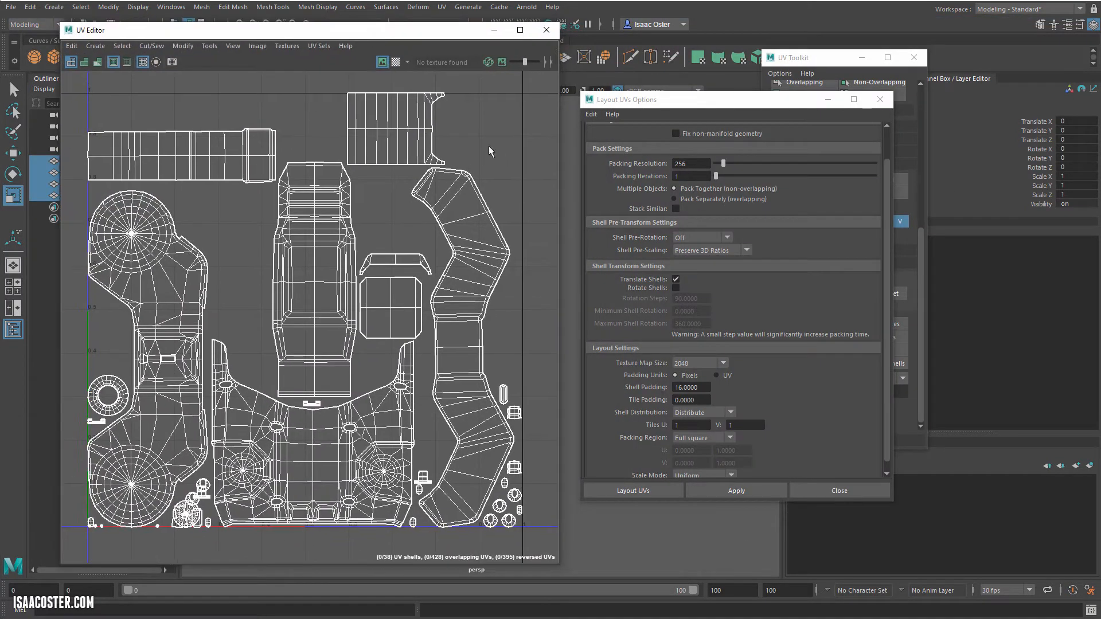
pyautogui.click(839, 491)
pyautogui.click(799, 409)
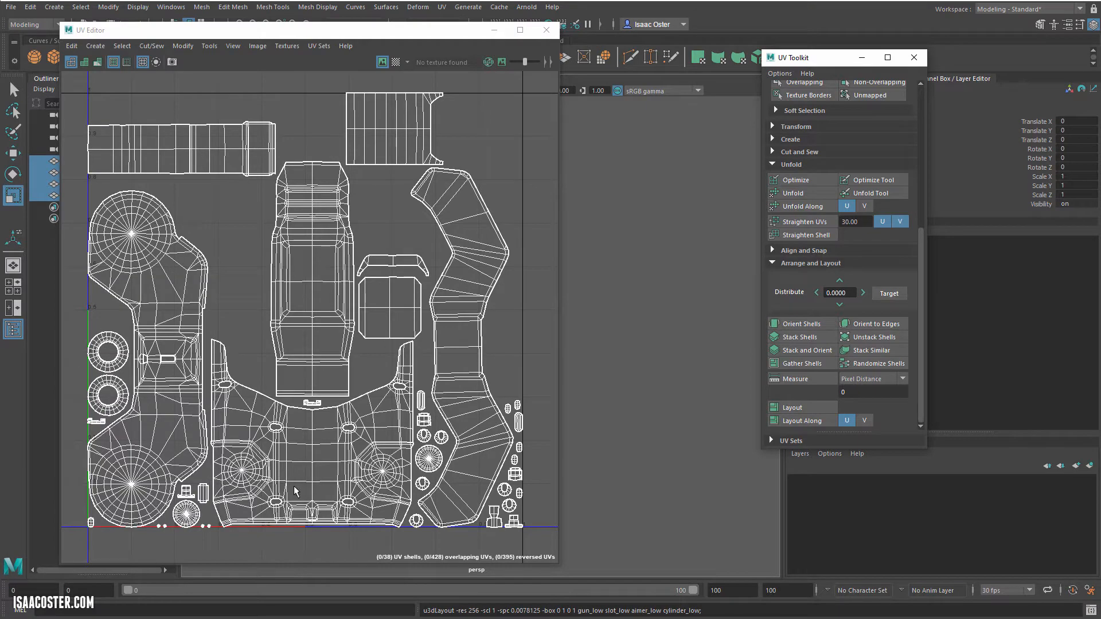
# Step: Examine how the combined layout packed the small shells along the bottom of the UV tile
pyautogui.scroll(5, 201, 494)
pyautogui.keyDown('alt'); pyautogui.moveTo(202, 494); pyautogui.dragTo(222, 368, button='middle'); pyautogui.keyUp('alt')
pyautogui.keyDown('alt'); pyautogui.moveTo(152, 487); pyautogui.dragTo(198, 409, button='middle'); pyautogui.keyUp('alt')
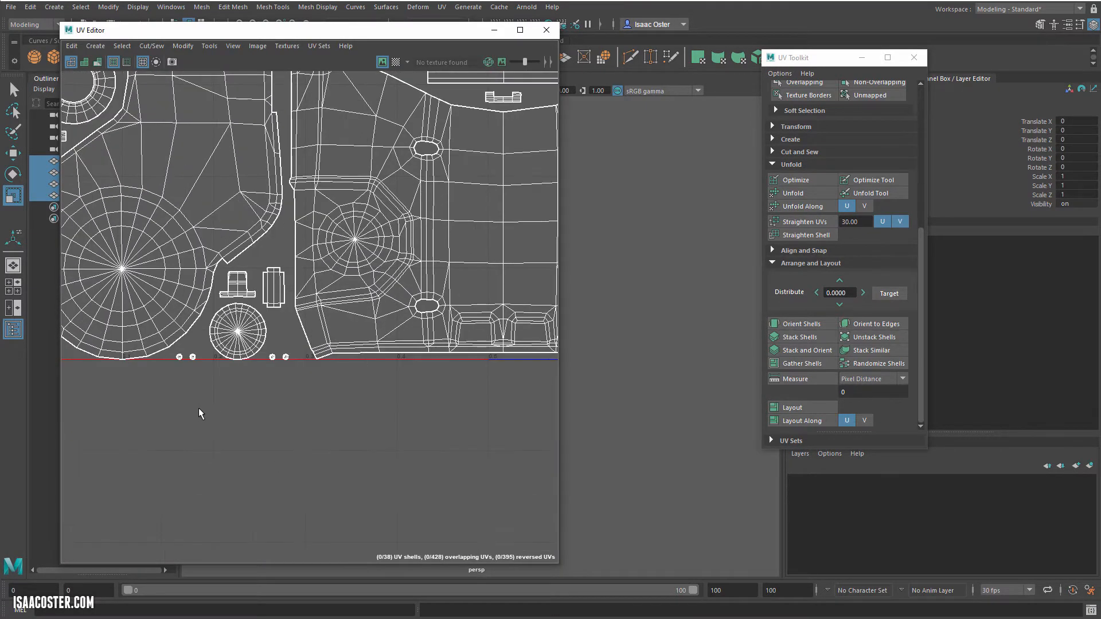
pyautogui.scroll(5, 199, 408)
pyautogui.scroll(-2, 224, 336)
pyautogui.keyDown('alt'); pyautogui.moveTo(261, 366); pyautogui.dragTo(12, 442, button='middle'); pyautogui.keyUp('alt')
pyautogui.keyDown('alt'); pyautogui.moveTo(405, 284); pyautogui.dragTo(1, 394, button='middle'); pyautogui.keyUp('alt')
pyautogui.scroll(-4, 425, 397)
pyautogui.keyDown('alt'); pyautogui.moveTo(418, 366); pyautogui.dragTo(109, 383, button='middle'); pyautogui.keyUp('alt')
pyautogui.scroll(1, 244, 341)
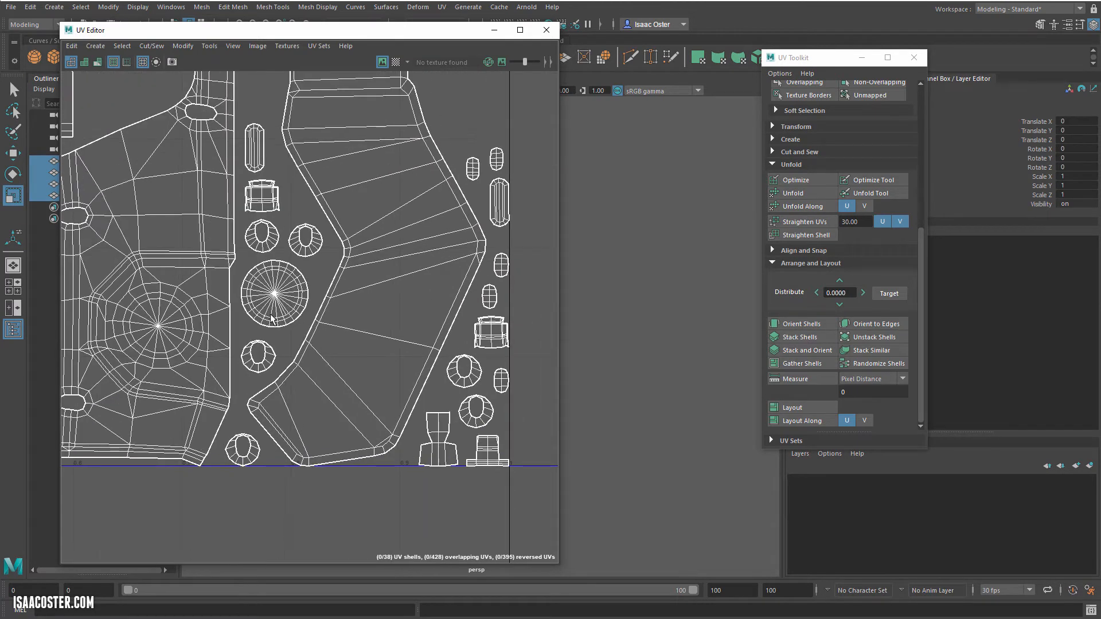
# Step: Switch to UV shell selection and select the five small oval lens shells near the tile's right border
pyautogui.keyDown('alt'); pyautogui.moveTo(377, 275); pyautogui.dragTo(278, 362, button='middle'); pyautogui.keyUp('alt')
pyautogui.scroll(-1, 278, 362)
pyautogui.moveTo(356, 270); pyautogui.dragTo(357, 291, button='right')
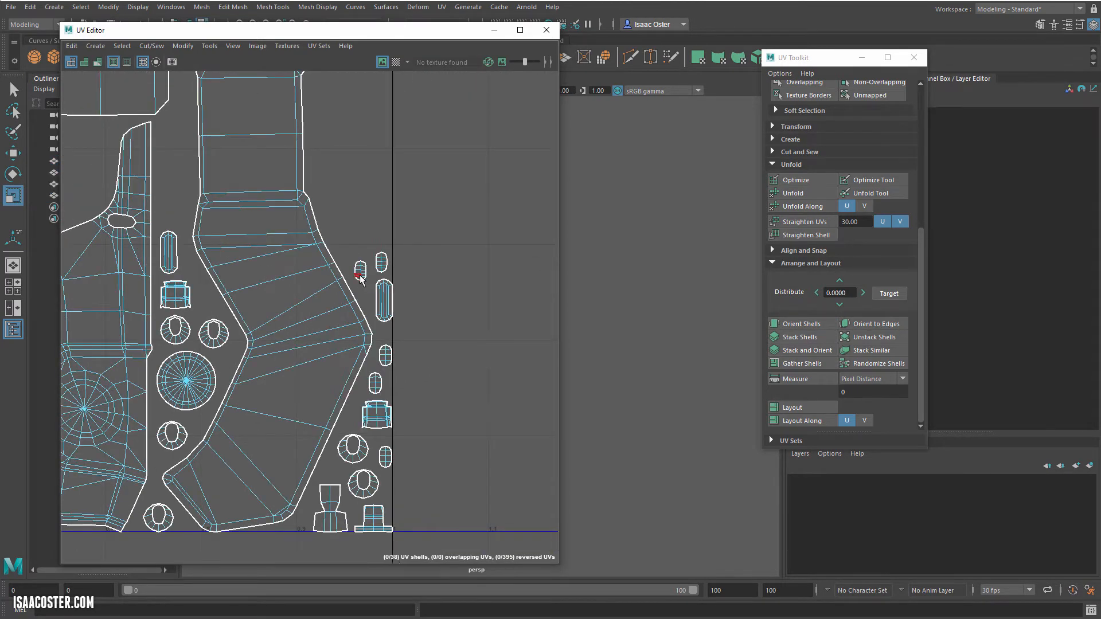
pyautogui.click(360, 273)
pyautogui.doubleClick(376, 262)
pyautogui.keyDown('shift'); pyautogui.doubleClick(362, 272); pyautogui.keyUp('shift')
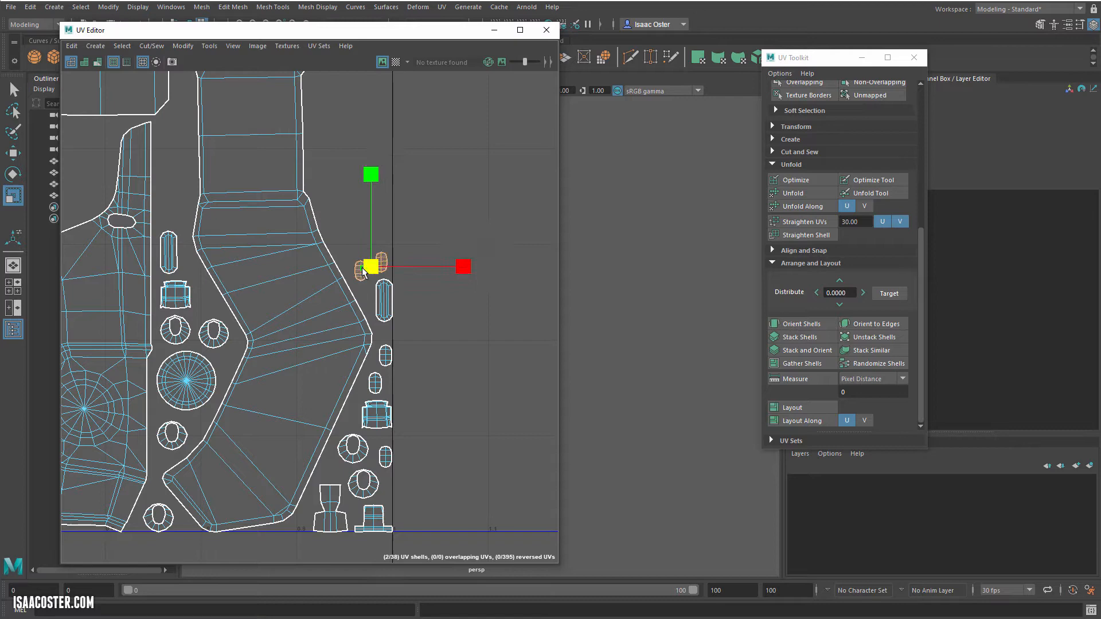
pyautogui.keyDown('shift'); pyautogui.doubleClick(390, 355); pyautogui.keyUp('shift')
pyautogui.keyDown('shift'); pyautogui.doubleClick(380, 380); pyautogui.keyUp('shift')
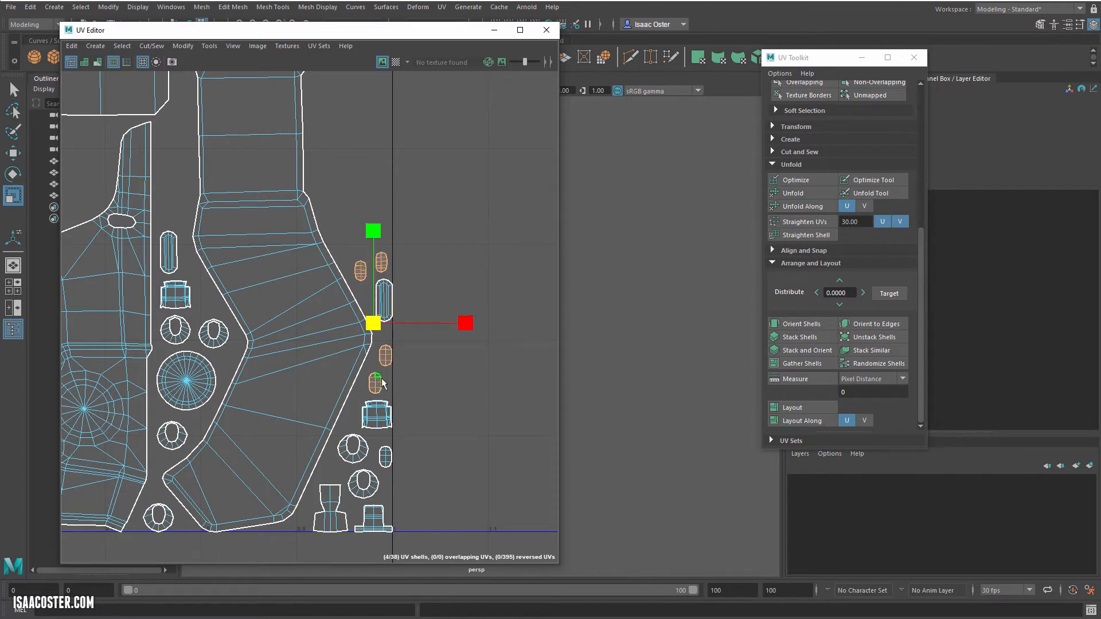
pyautogui.keyDown('shift'); pyautogui.doubleClick(386, 460); pyautogui.keyUp('shift')
# Step: Find the sixth oval lens shell beside the UV origin and add it to the selection
pyautogui.keyDown('alt'); pyautogui.moveTo(205, 279); pyautogui.dragTo(294, 394, button='middle'); pyautogui.keyUp('alt')
pyautogui.scroll(-3, 294, 390)
pyautogui.keyDown('alt'); pyautogui.moveTo(231, 329); pyautogui.dragTo(359, 354, button='middle'); pyautogui.keyUp('alt')
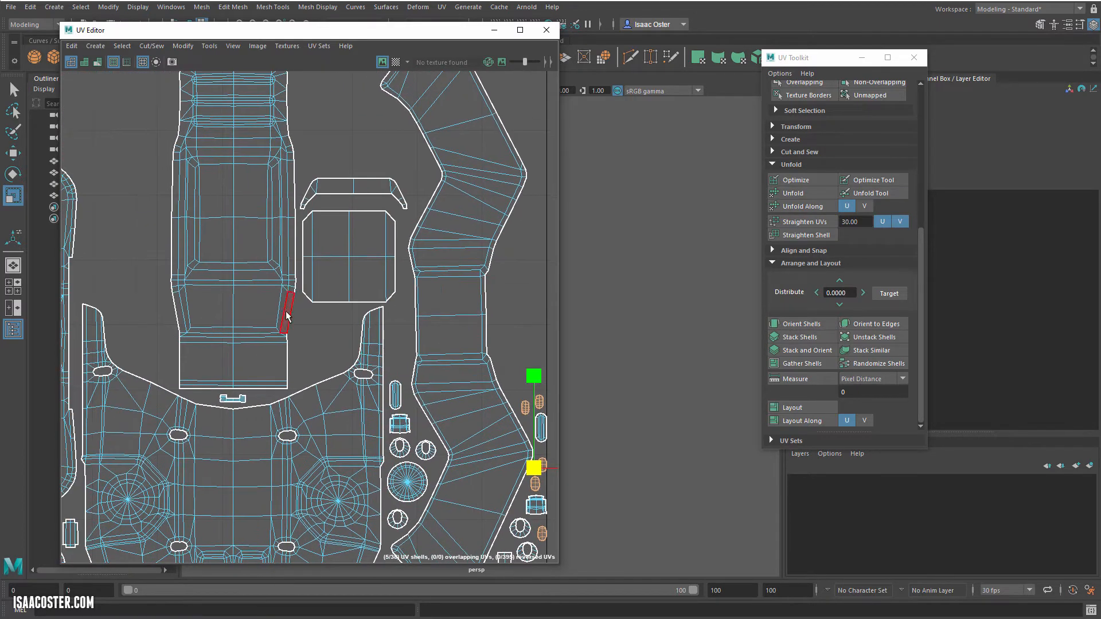
pyautogui.scroll(-3, 287, 316)
pyautogui.keyDown('alt'); pyautogui.moveTo(286, 316); pyautogui.dragTo(401, 334, button='middle'); pyautogui.keyUp('alt')
pyautogui.keyDown('alt'); pyautogui.moveTo(287, 432); pyautogui.dragTo(307, 362, button='middle'); pyautogui.keyUp('alt')
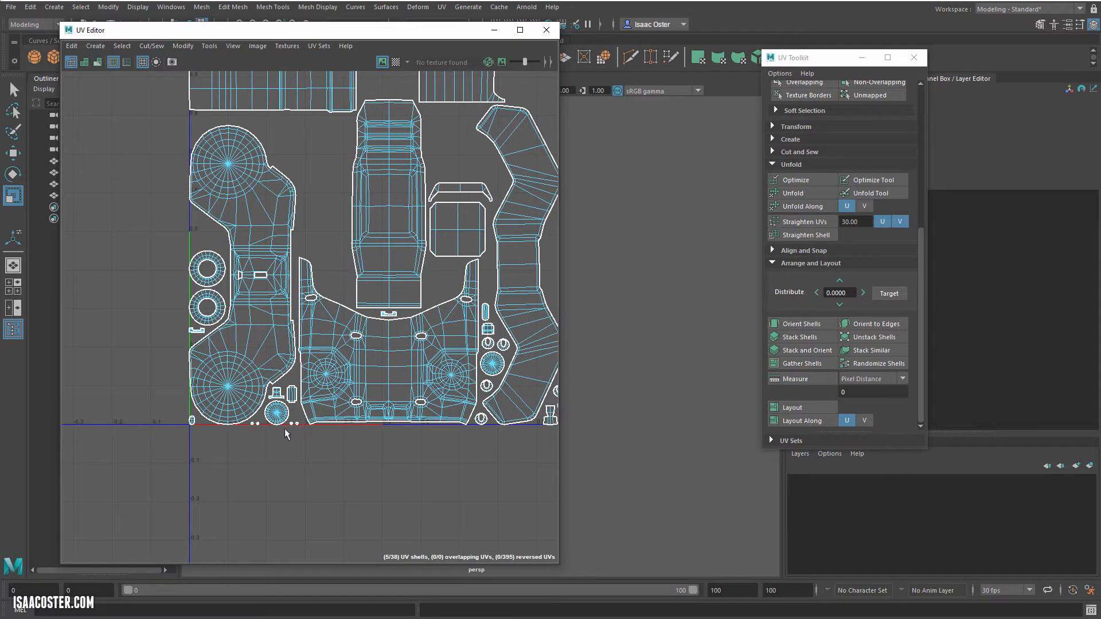
pyautogui.keyDown('alt'); pyautogui.moveTo(444, 386); pyautogui.dragTo(420, 344, button='middle'); pyautogui.keyUp('alt')
pyautogui.scroll(1, 300, 390)
pyautogui.scroll(5, 160, 452)
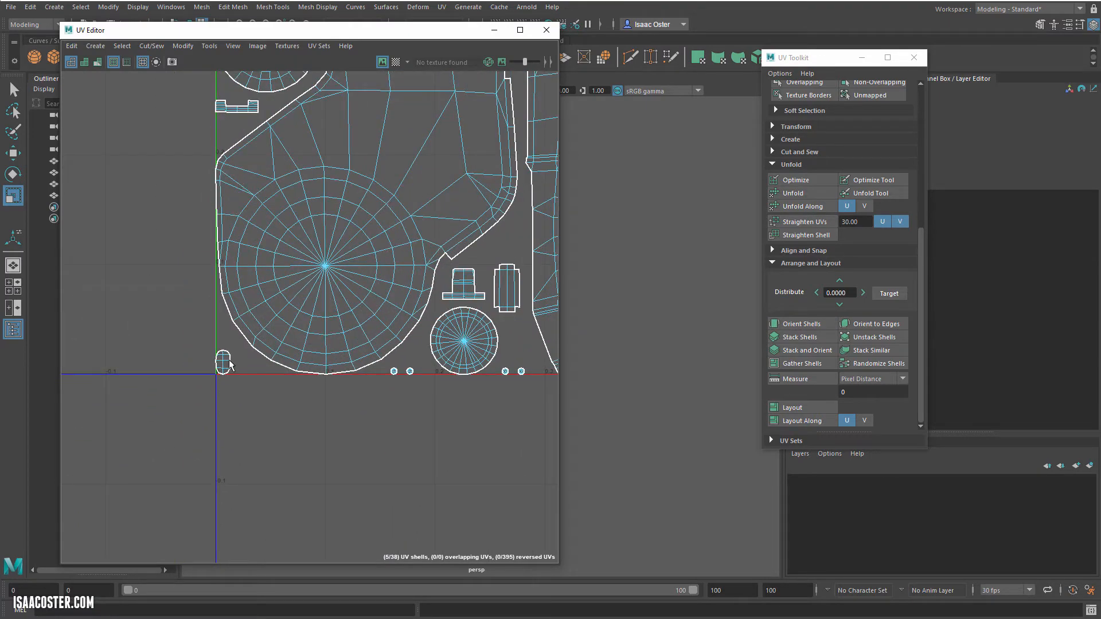
pyautogui.keyDown('alt'); pyautogui.moveTo(365, 323); pyautogui.dragTo(128, 465, button='middle'); pyautogui.keyUp('alt')
pyautogui.scroll(-2, 264, 393)
pyautogui.keyDown('alt'); pyautogui.moveTo(331, 405); pyautogui.dragTo(1, 365, button='middle'); pyautogui.keyUp('alt')
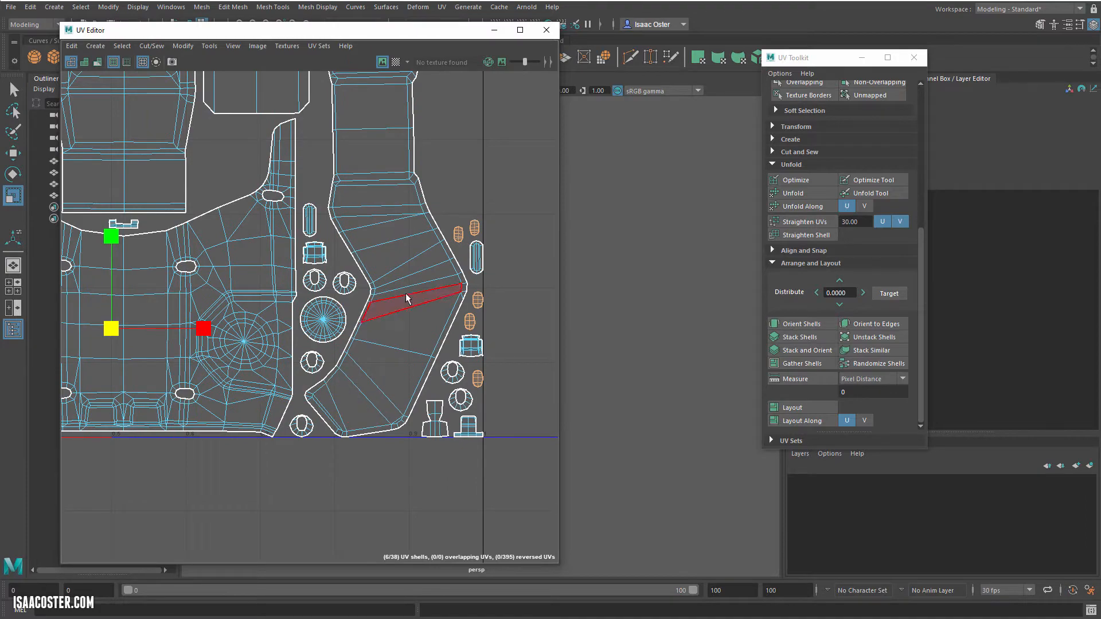
# Step: Move the six oval lens shells out of the UV tile and gather them in the empty space beside it
pyautogui.scroll(-5, 321, 353)
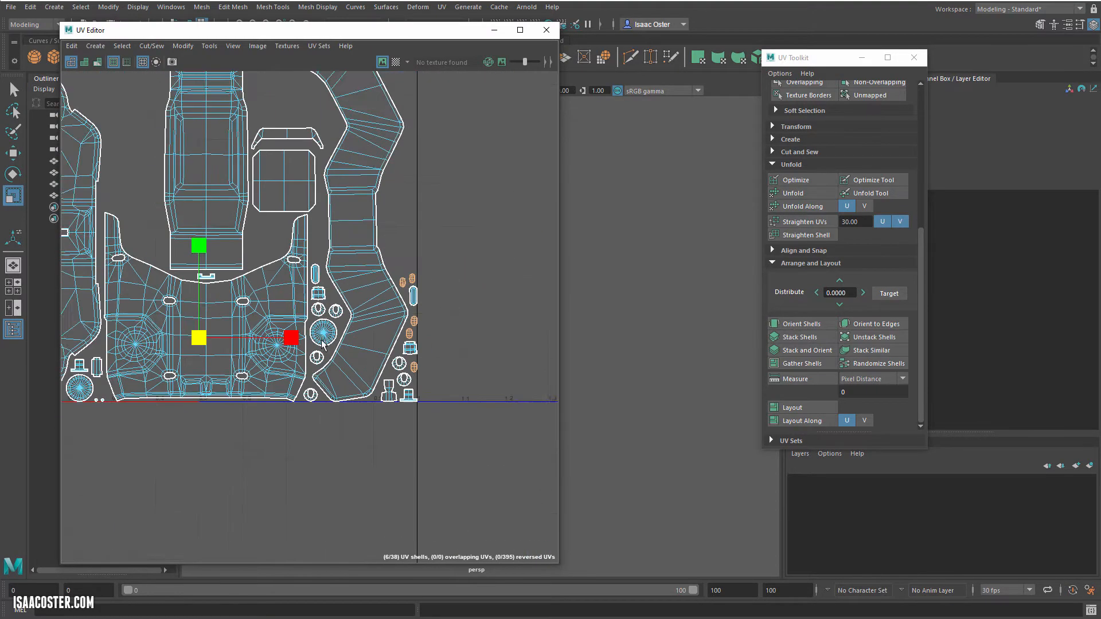
pyautogui.press('w')
pyautogui.moveTo(228, 356); pyautogui.dragTo(518, 243, button='middle')
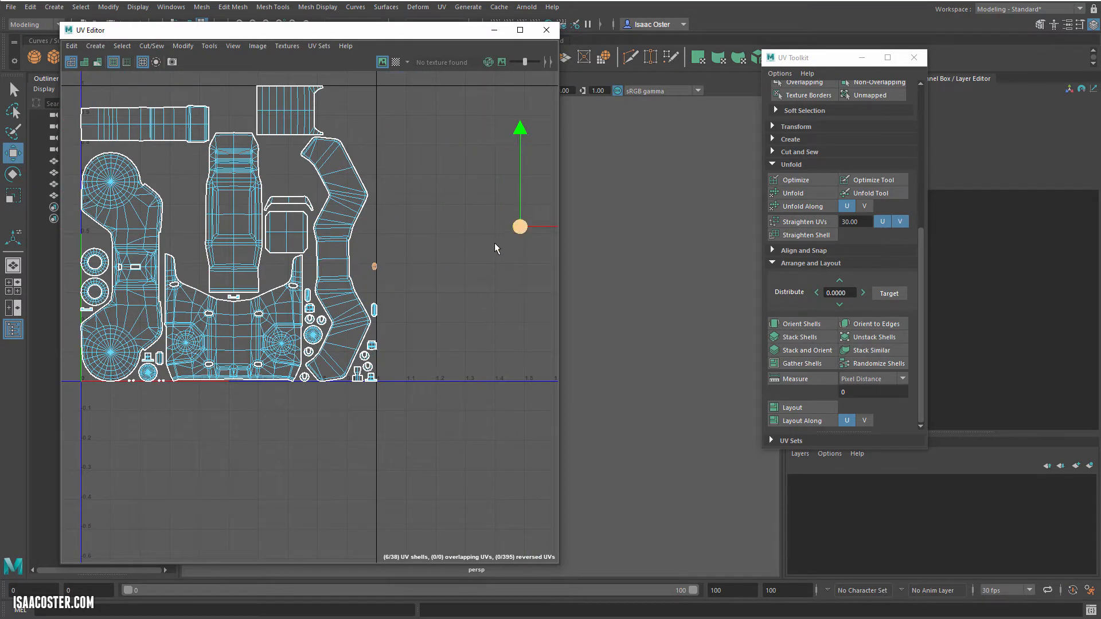
pyautogui.keyDown('alt'); pyautogui.moveTo(427, 254); pyautogui.dragTo(246, 263, button='middle'); pyautogui.keyUp('alt')
pyautogui.moveTo(179, 299); pyautogui.dragTo(179, 300)
pyautogui.moveTo(199, 276); pyautogui.dragTo(479, 218, button='middle')
pyautogui.scroll(6, 485, 244)
pyautogui.keyDown('alt'); pyautogui.moveTo(507, 274); pyautogui.dragTo(476, 334, button='middle'); pyautogui.keyUp('alt')
pyautogui.moveTo(434, 340); pyautogui.dragTo(441, 179)
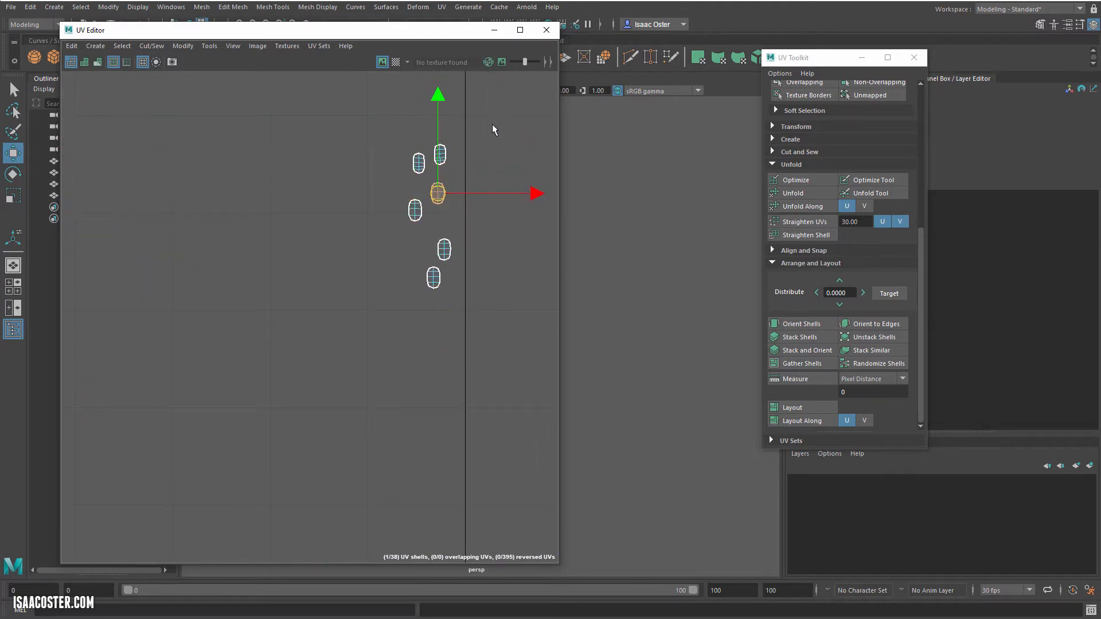
# Step: Select the six gathered oval shells and scale them up uniformly
pyautogui.moveTo(494, 127); pyautogui.dragTo(352, 373)
pyautogui.press('r')
pyautogui.moveTo(419, 217); pyautogui.dragTo(465, 255)
# Step: Move the six oval shells into the empty gap between the round-ended side shell and the tall central shell
pyautogui.press('w')
pyautogui.scroll(-7, 380, 280)
pyautogui.keyDown('alt'); pyautogui.moveTo(305, 314); pyautogui.dragTo(449, 351, button='middle'); pyautogui.keyUp('alt')
pyautogui.scroll(-1, 488, 293)
pyautogui.moveTo(523, 301); pyautogui.dragTo(186, 303)
pyautogui.scroll(6, 199, 292)
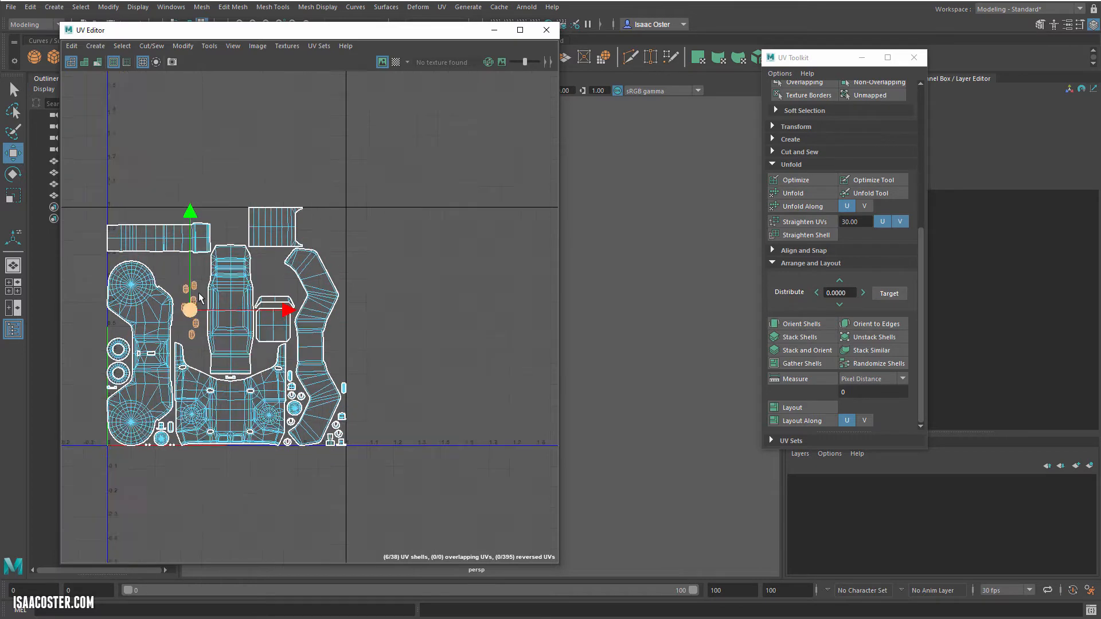
# Step: Arrange the six oval shells side by side in an evenly spaced horizontal row within the gap
pyautogui.moveTo(284, 227); pyautogui.dragTo(243, 262)
pyautogui.moveTo(265, 331); pyautogui.dragTo(245, 337)
pyautogui.moveTo(257, 319); pyautogui.dragTo(282, 263)
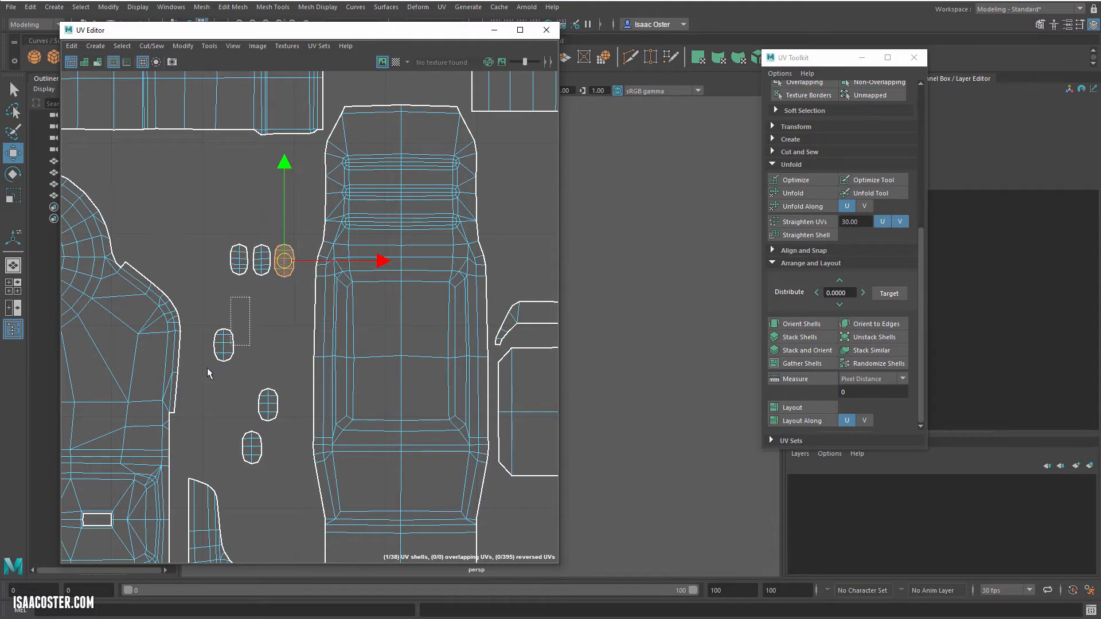
pyautogui.moveTo(208, 373); pyautogui.dragTo(208, 373)
pyautogui.moveTo(224, 344); pyautogui.dragTo(214, 262)
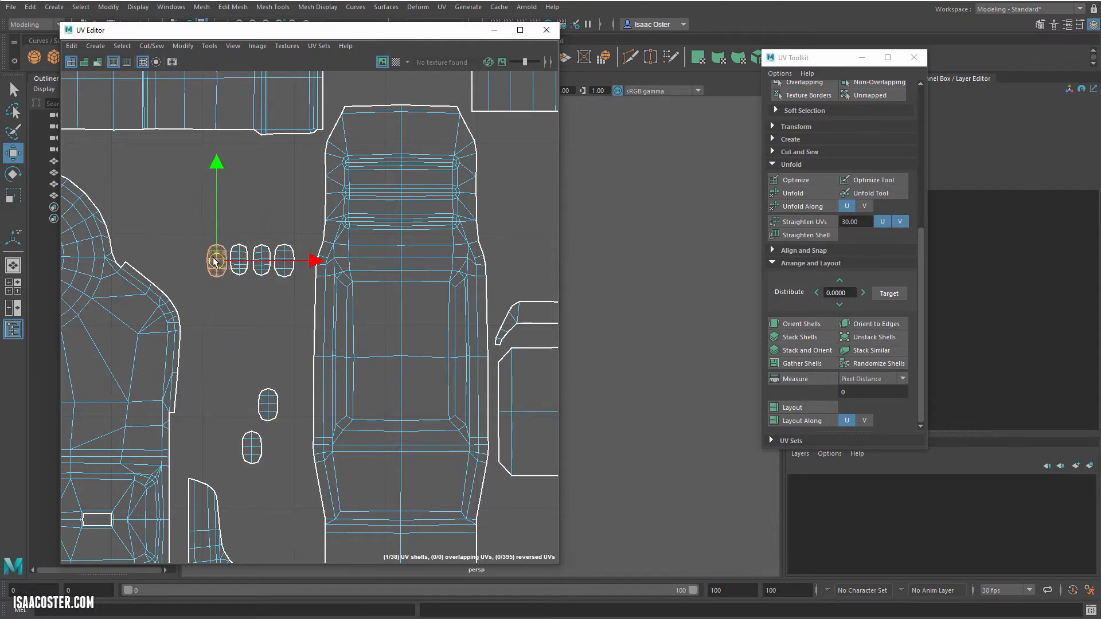
pyautogui.moveTo(252, 428); pyautogui.dragTo(252, 427)
pyautogui.moveTo(268, 405); pyautogui.dragTo(191, 263)
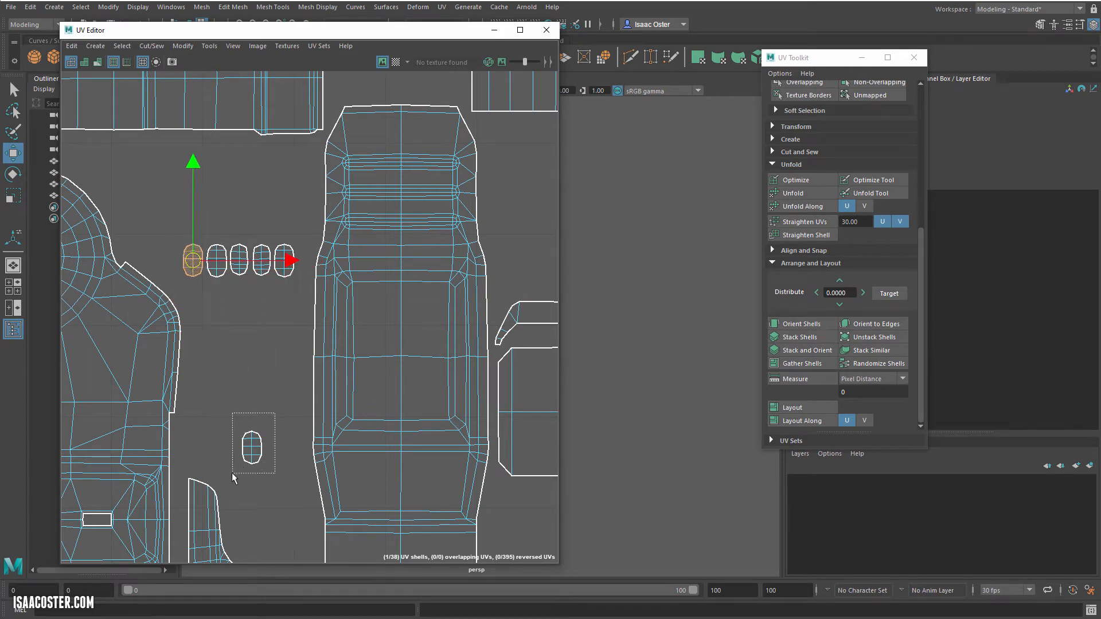
pyautogui.moveTo(233, 477); pyautogui.dragTo(168, 263)
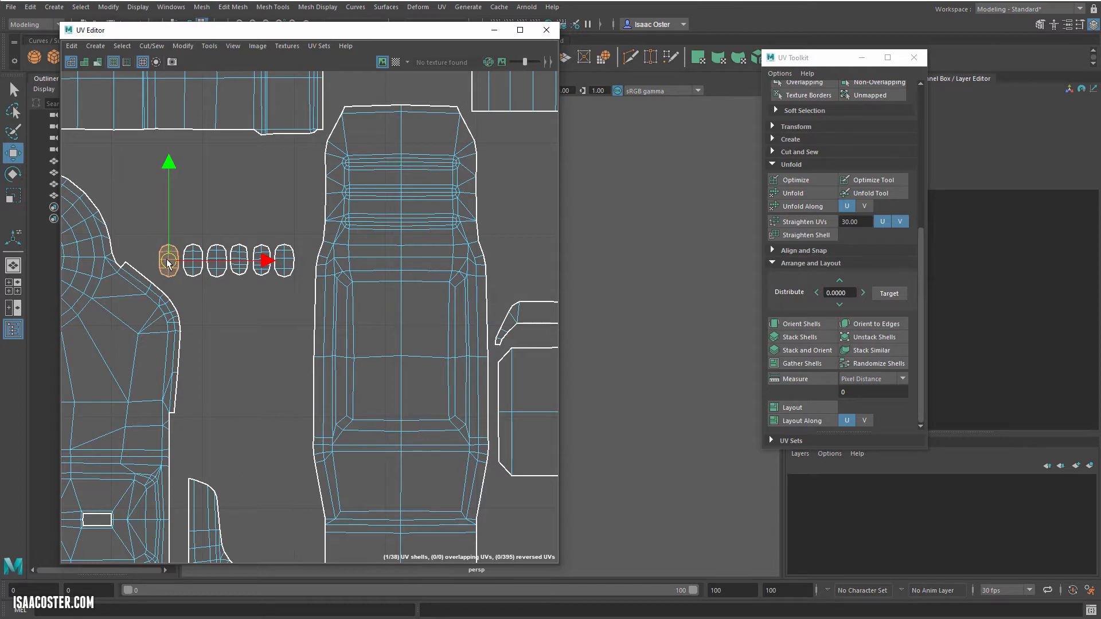
pyautogui.click(231, 321)
pyautogui.scroll(4, 197, 319)
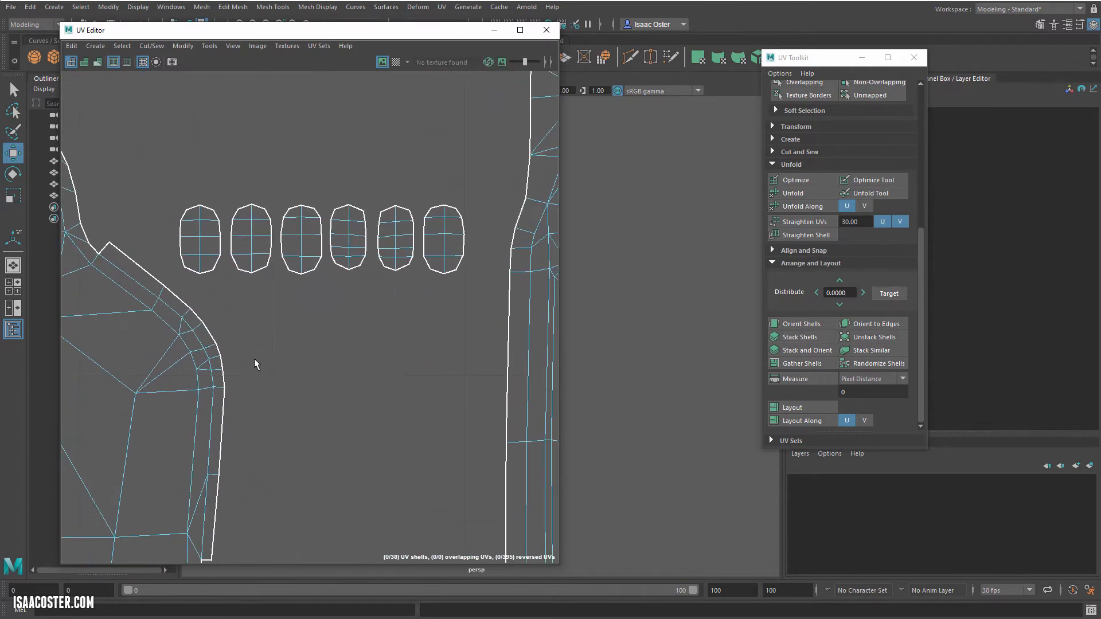
pyautogui.click(351, 240)
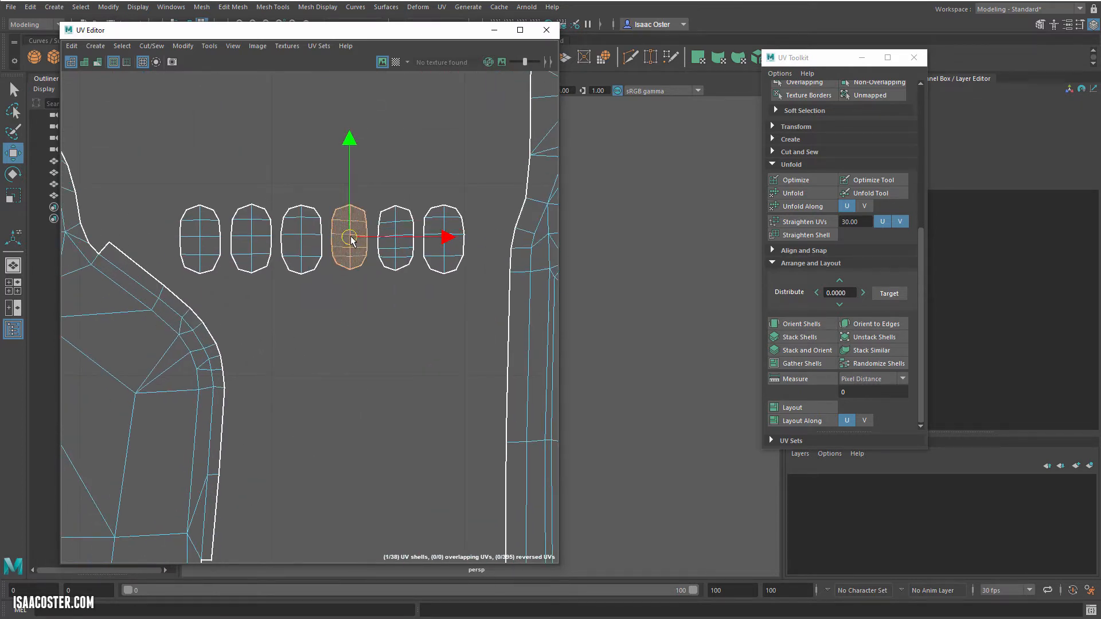
pyautogui.click(382, 305)
# Step: Review the finished UV layout and close the UV Editor
pyautogui.scroll(-11, 372, 338)
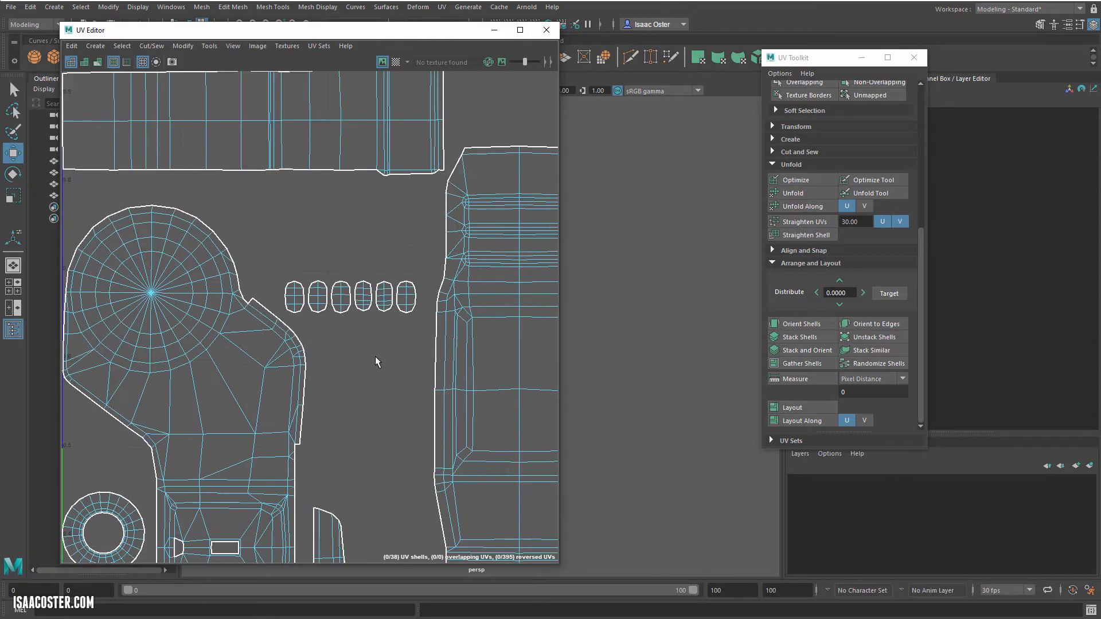
pyautogui.keyDown('alt'); pyautogui.moveTo(373, 388); pyautogui.dragTo(271, 324, button='middle'); pyautogui.keyUp('alt')
pyautogui.moveTo(446, 34); pyautogui.dragTo(539, 44)
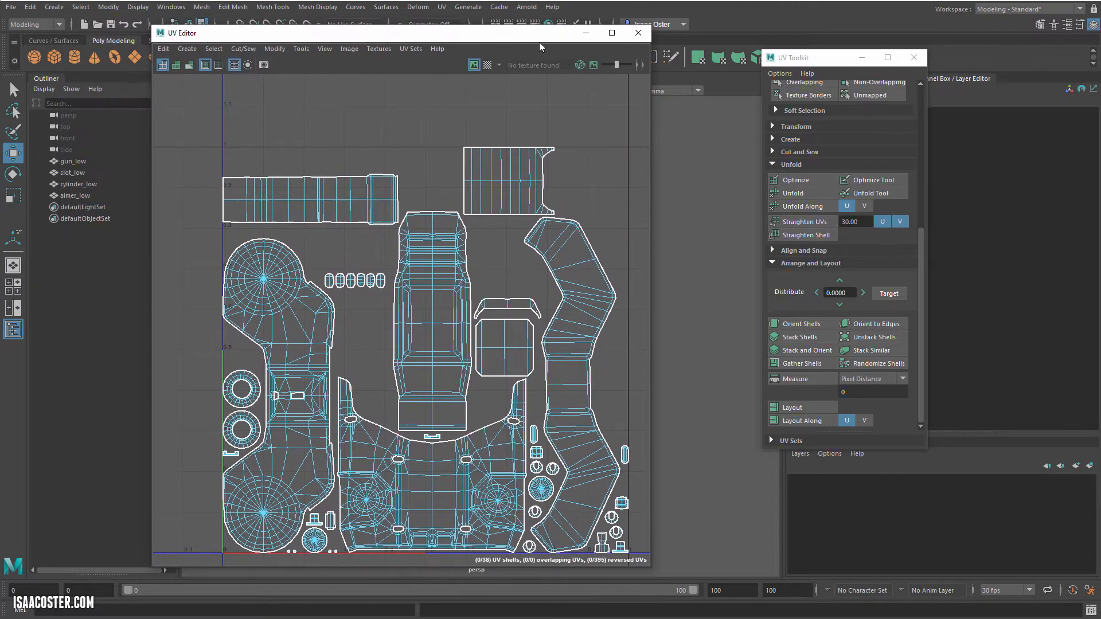
pyautogui.click(638, 34)
# Step: Examine the oval light recesses and the round side recess on the gun model up close
pyautogui.scroll(8, 368, 374)
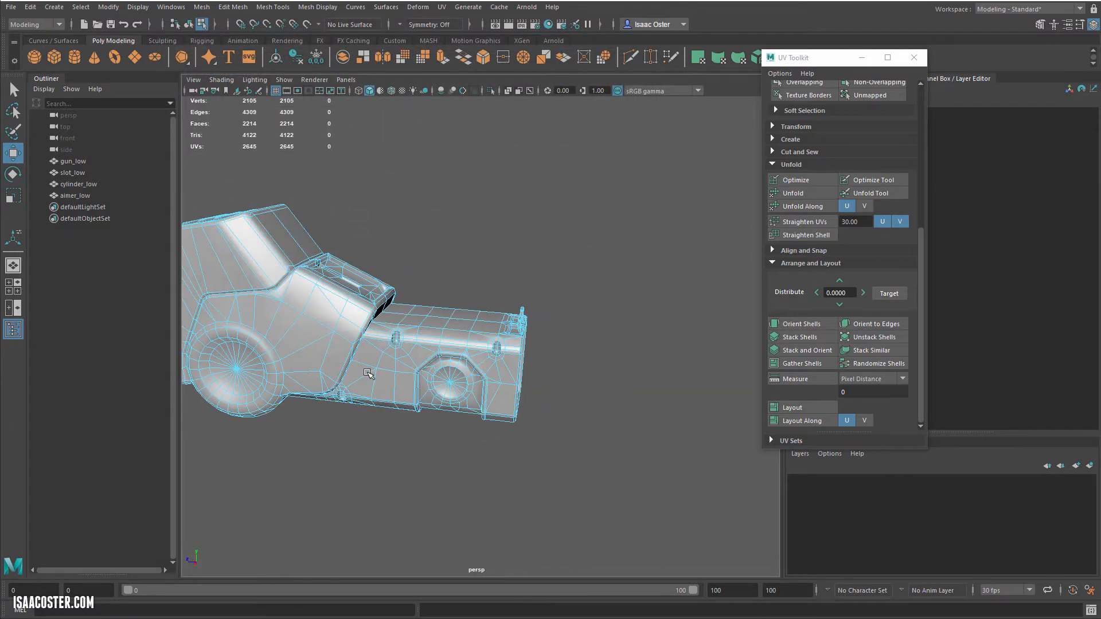
pyautogui.scroll(5, 442, 359)
pyautogui.keyDown('alt'); pyautogui.moveTo(439, 358); pyautogui.dragTo(397, 319); pyautogui.keyUp('alt')
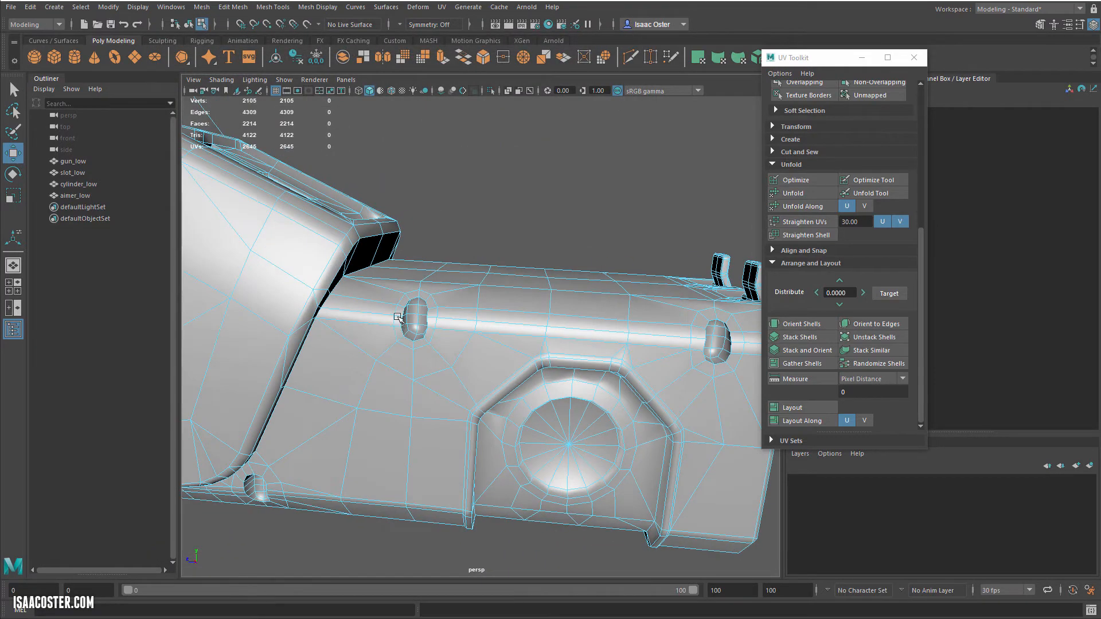
pyautogui.scroll(5, 398, 317)
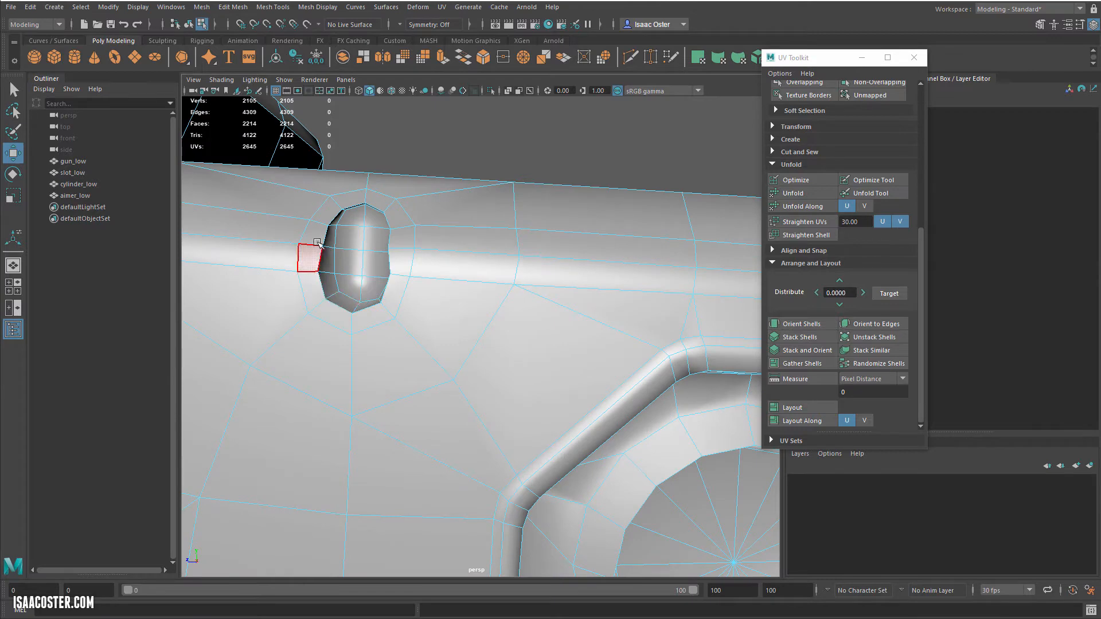
pyautogui.keyDown('alt'); pyautogui.moveTo(422, 262); pyautogui.dragTo(377, 270); pyautogui.keyUp('alt')
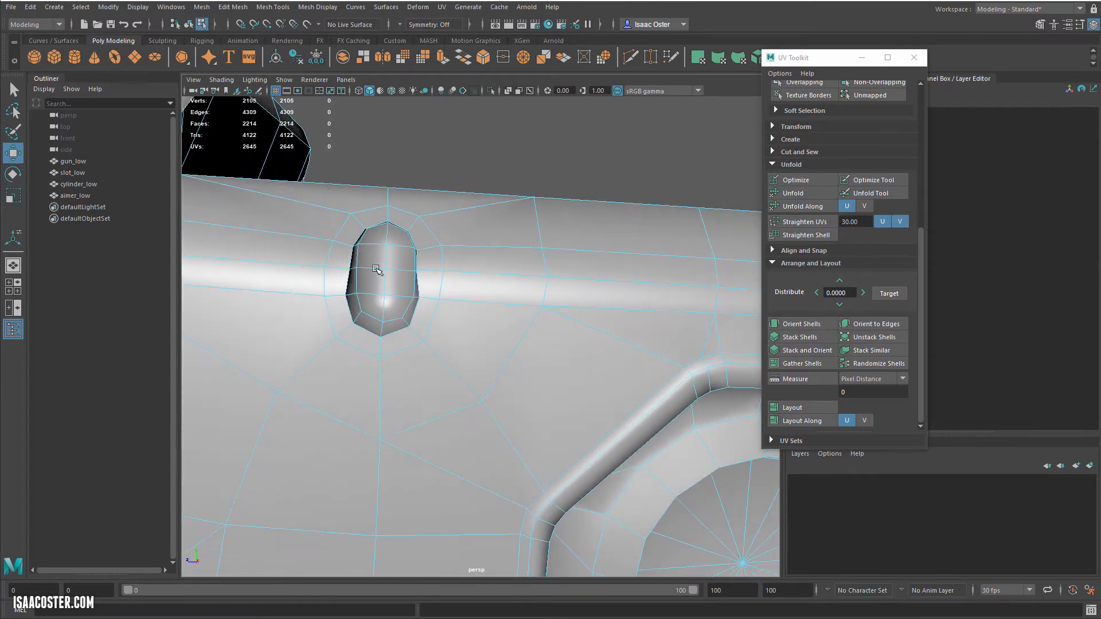
pyautogui.moveTo(422, 238); pyautogui.dragTo(436, 251, button='right')
pyautogui.keyDown('alt'); pyautogui.moveTo(435, 248); pyautogui.dragTo(450, 265); pyautogui.keyUp('alt')
pyautogui.doubleClick(448, 283)
pyautogui.keyDown('alt'); pyautogui.moveTo(474, 288); pyautogui.dragTo(209, 291, button='middle'); pyautogui.keyUp('alt')
pyautogui.keyDown('shift'); pyautogui.doubleClick(564, 316); pyautogui.keyUp('shift')
pyautogui.keyDown('alt'); pyautogui.moveTo(522, 401); pyautogui.dragTo(631, 218, button='middle'); pyautogui.keyUp('alt')
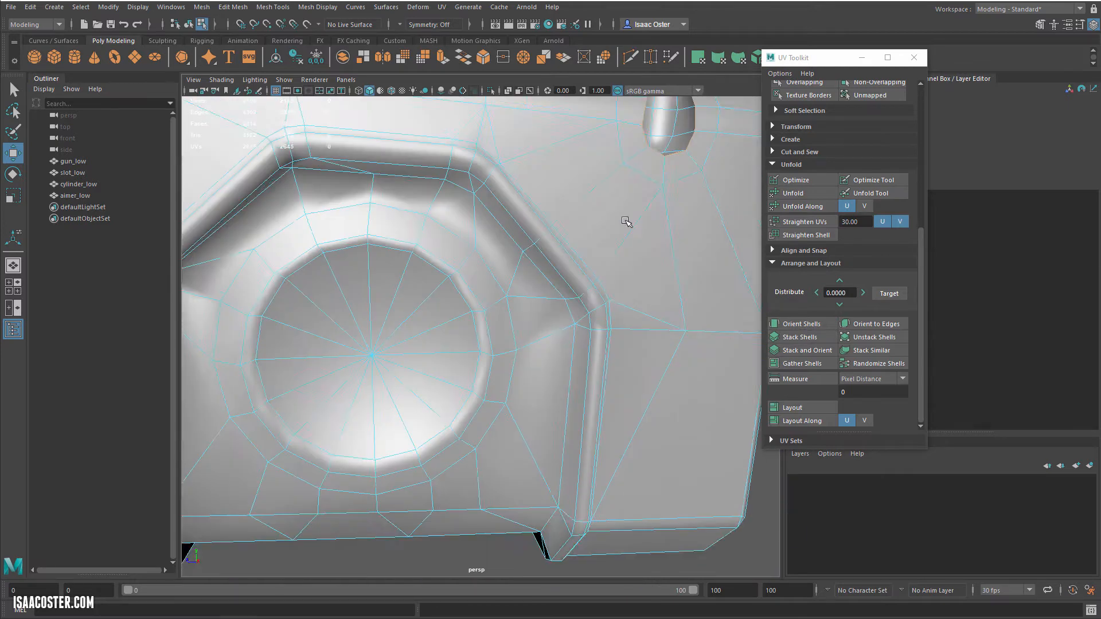
# Step: Select the rim edge loops of the oval light recesses all around the gun's barrel
pyautogui.keyDown('alt'); pyautogui.moveTo(258, 321); pyautogui.dragTo(711, 298, button='middle'); pyautogui.keyUp('alt')
pyautogui.keyDown('alt'); pyautogui.moveTo(253, 381); pyautogui.dragTo(447, 345, button='middle'); pyautogui.keyUp('alt')
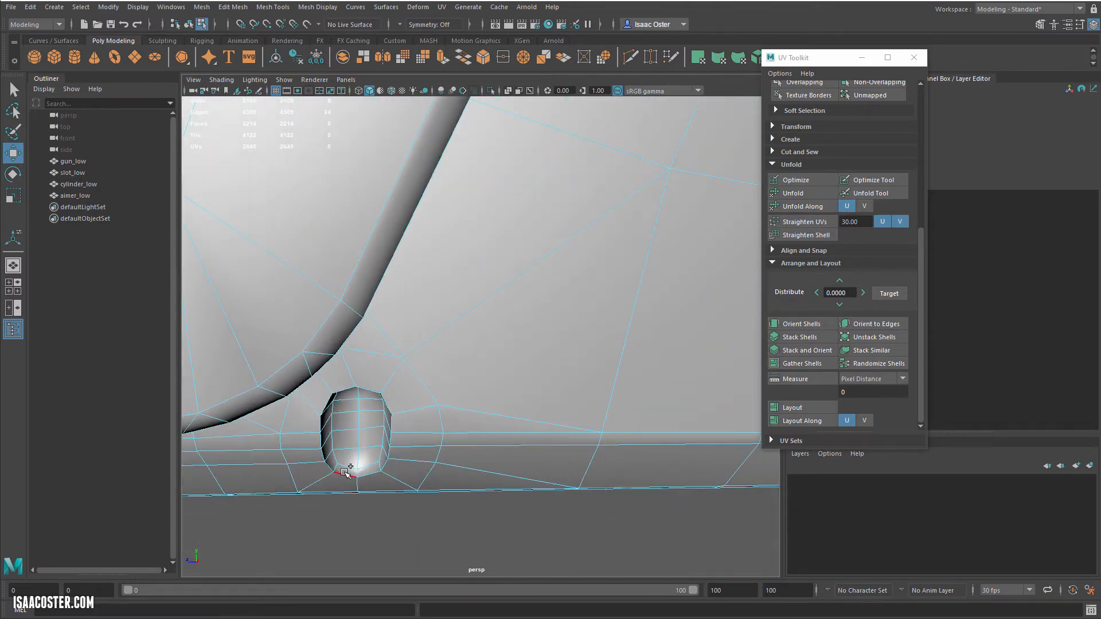
pyautogui.keyDown('alt'); pyautogui.moveTo(519, 441); pyautogui.dragTo(443, 361, button='right'); pyautogui.keyUp('alt')
pyautogui.keyDown('alt'); pyautogui.moveTo(616, 364); pyautogui.dragTo(479, 298); pyautogui.keyUp('alt')
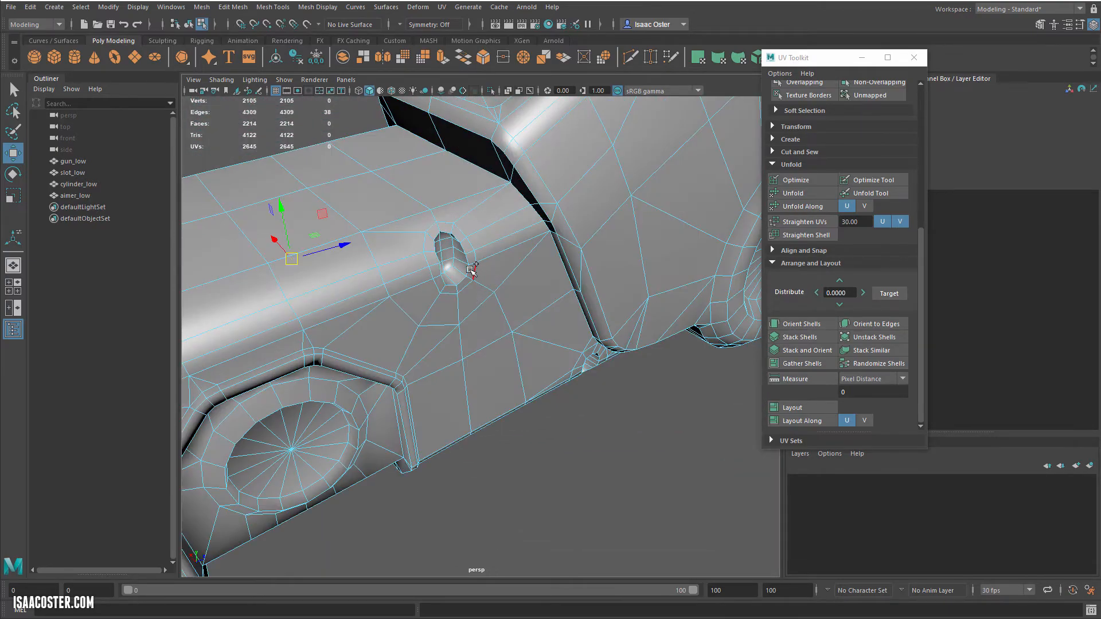
pyautogui.keyDown('shift'); pyautogui.doubleClick(471, 270); pyautogui.keyUp('shift')
pyautogui.keyDown('alt'); pyautogui.moveTo(542, 311); pyautogui.dragTo(519, 293); pyautogui.keyUp('alt')
pyautogui.keyDown('alt'); pyautogui.moveTo(518, 292); pyautogui.dragTo(599, 277, button='right'); pyautogui.keyUp('alt')
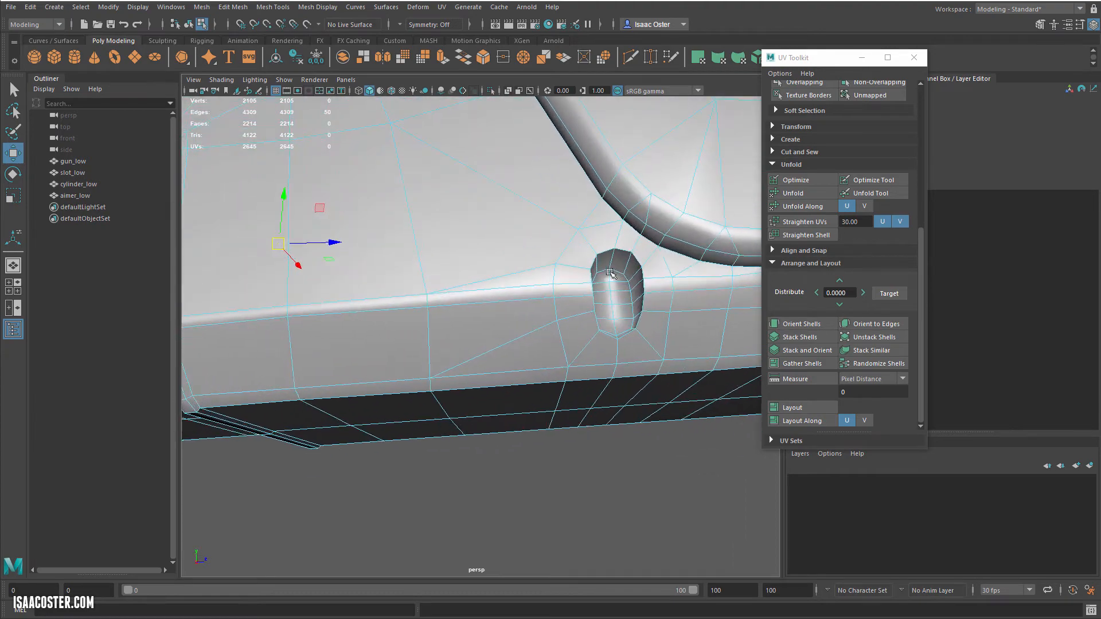
pyautogui.keyDown('alt'); pyautogui.moveTo(416, 229); pyautogui.dragTo(281, 241, button='right'); pyautogui.keyUp('alt')
pyautogui.keyDown('alt'); pyautogui.moveTo(281, 241); pyautogui.dragTo(337, 261); pyautogui.keyUp('alt')
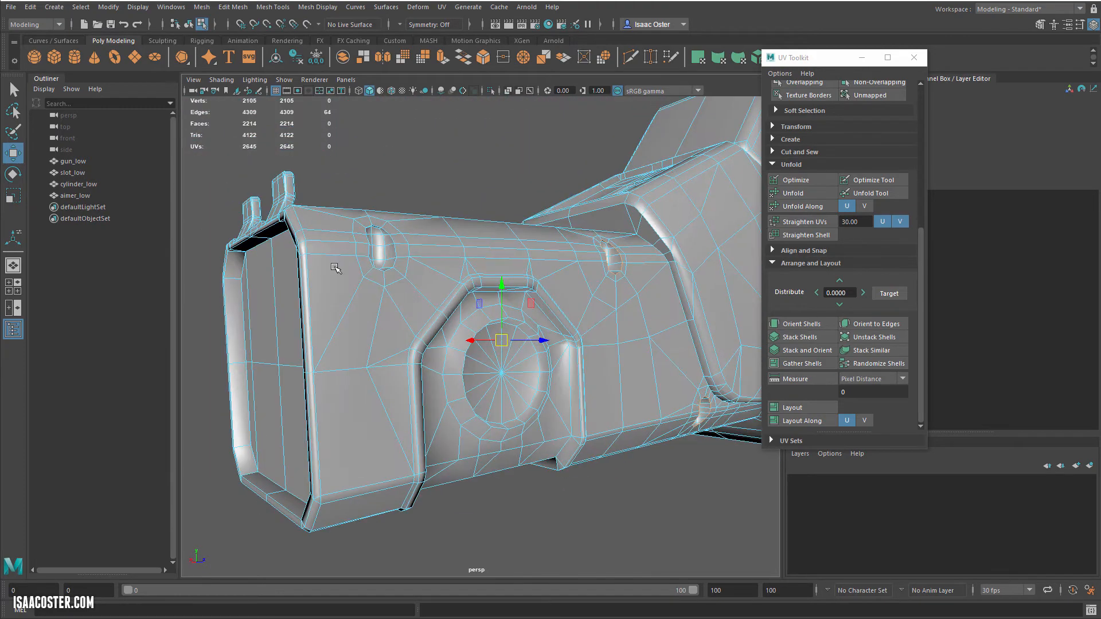
pyautogui.keyDown('alt'); pyautogui.moveTo(336, 261); pyautogui.dragTo(377, 246, button='right'); pyautogui.keyUp('alt')
pyautogui.keyDown('alt'); pyautogui.moveTo(404, 257); pyautogui.dragTo(449, 193); pyautogui.keyUp('alt')
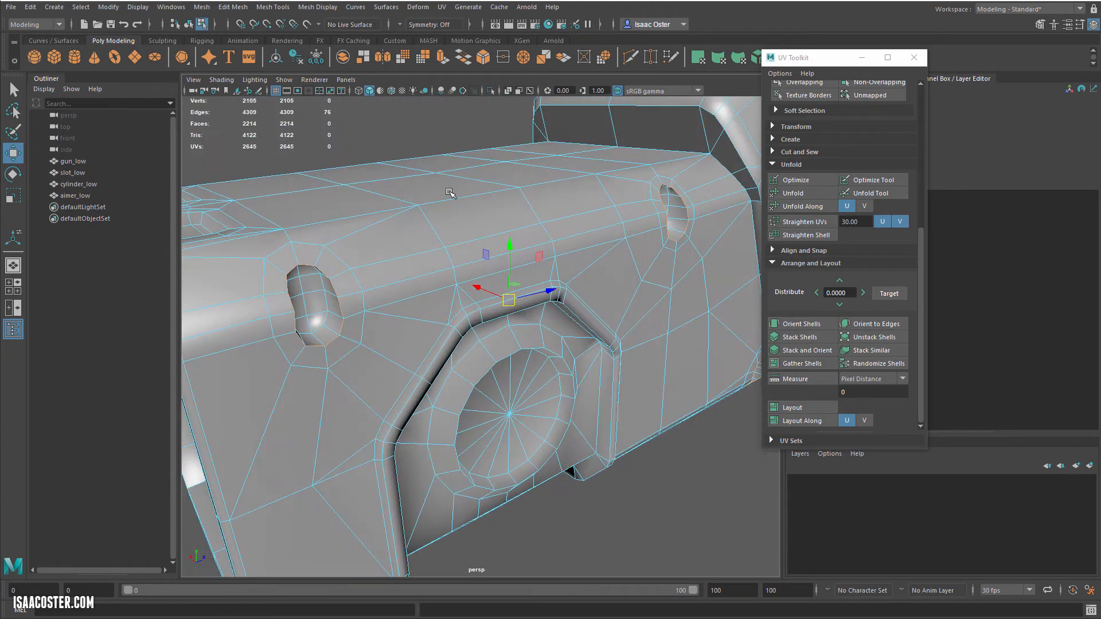
# Step: Bevel the selected recess rim edges with a fractional width of 0.5 and 1 segment
pyautogui.click(276, 6)
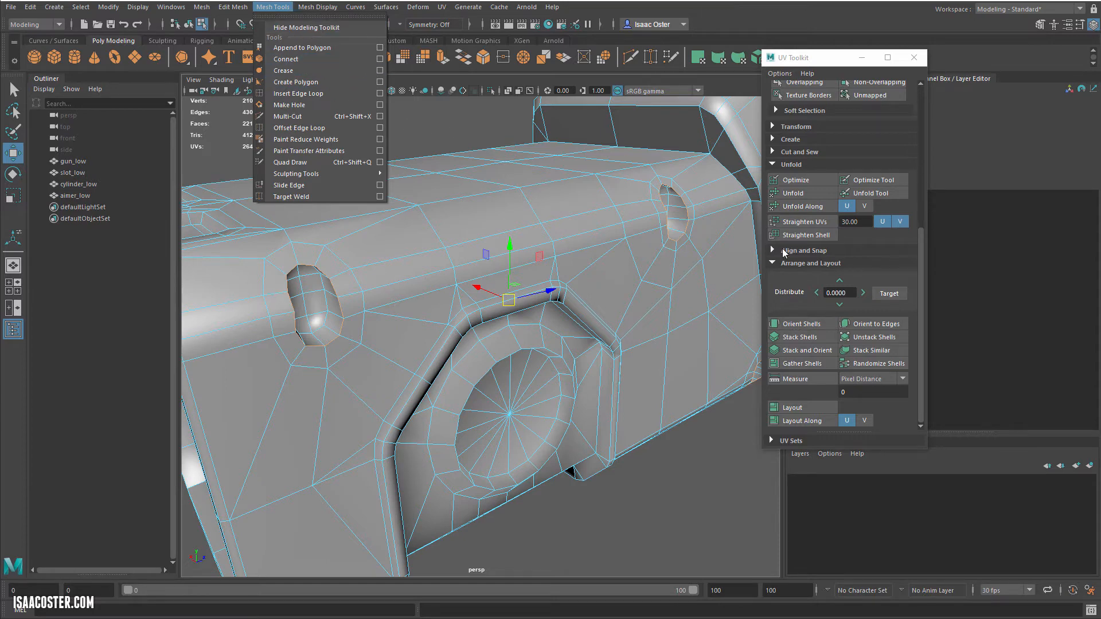
pyautogui.keyDown('alt'); pyautogui.moveTo(334, 300); pyautogui.dragTo(340, 301); pyautogui.keyUp('alt')
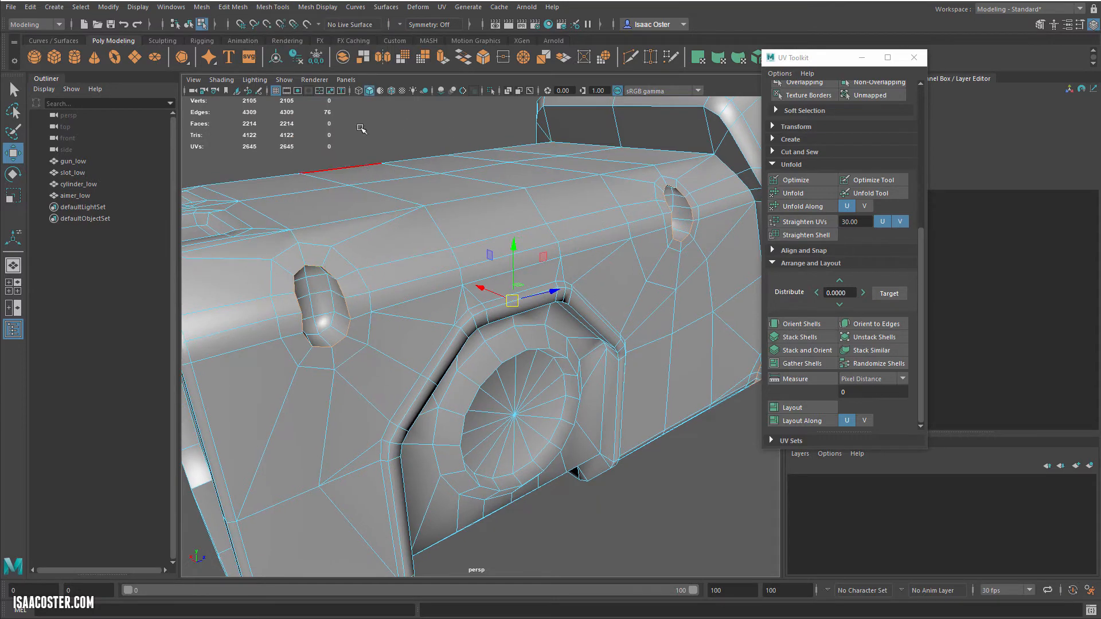
pyautogui.click(234, 8)
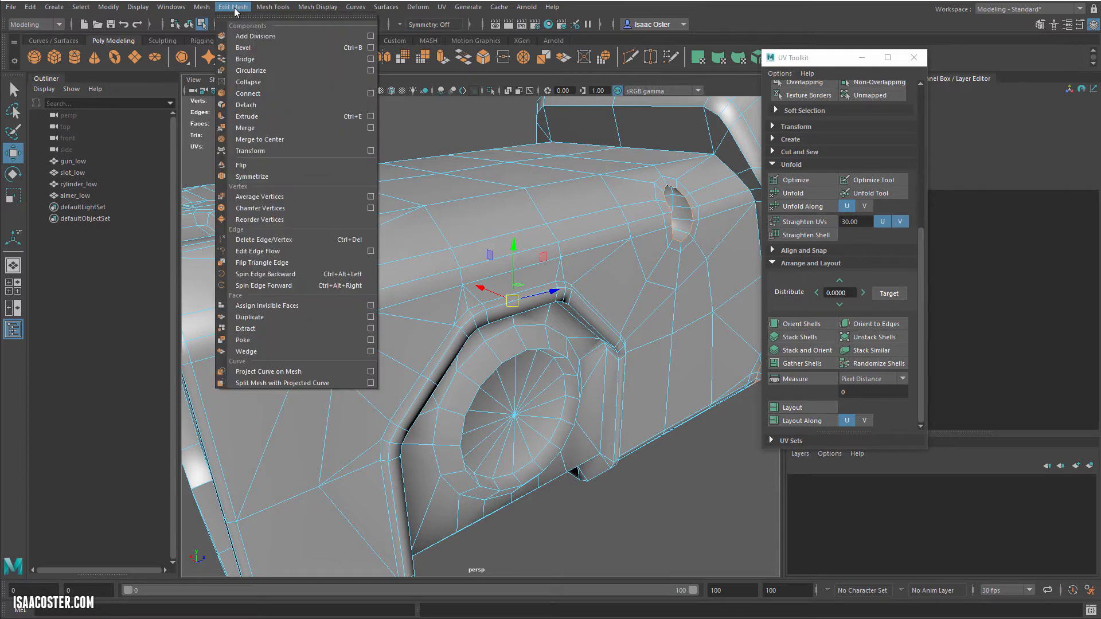
pyautogui.click(371, 48)
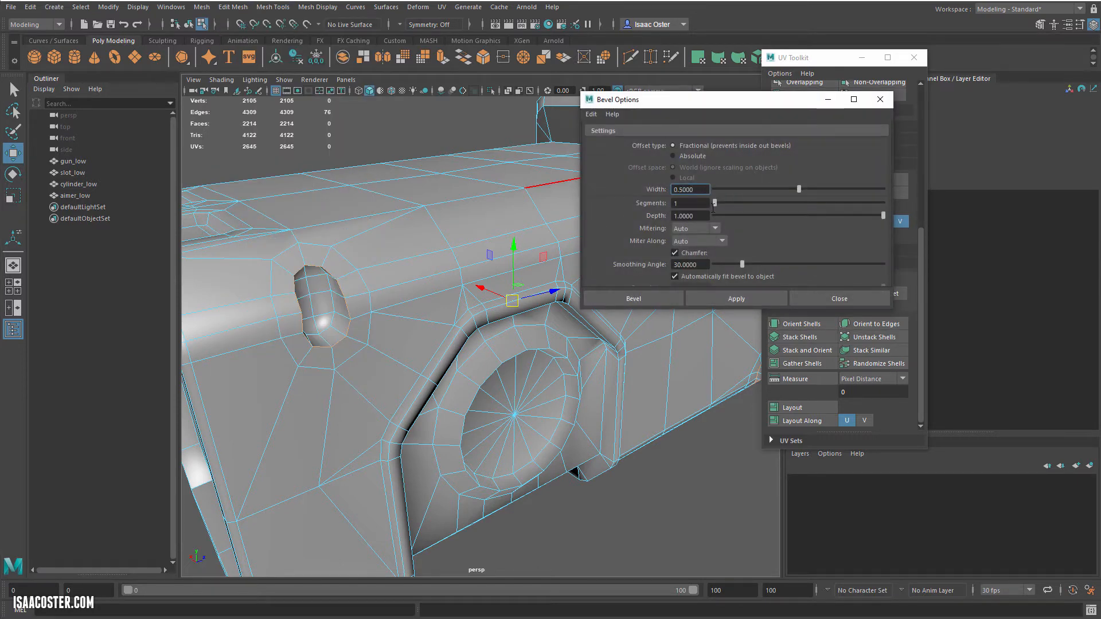
pyautogui.click(739, 298)
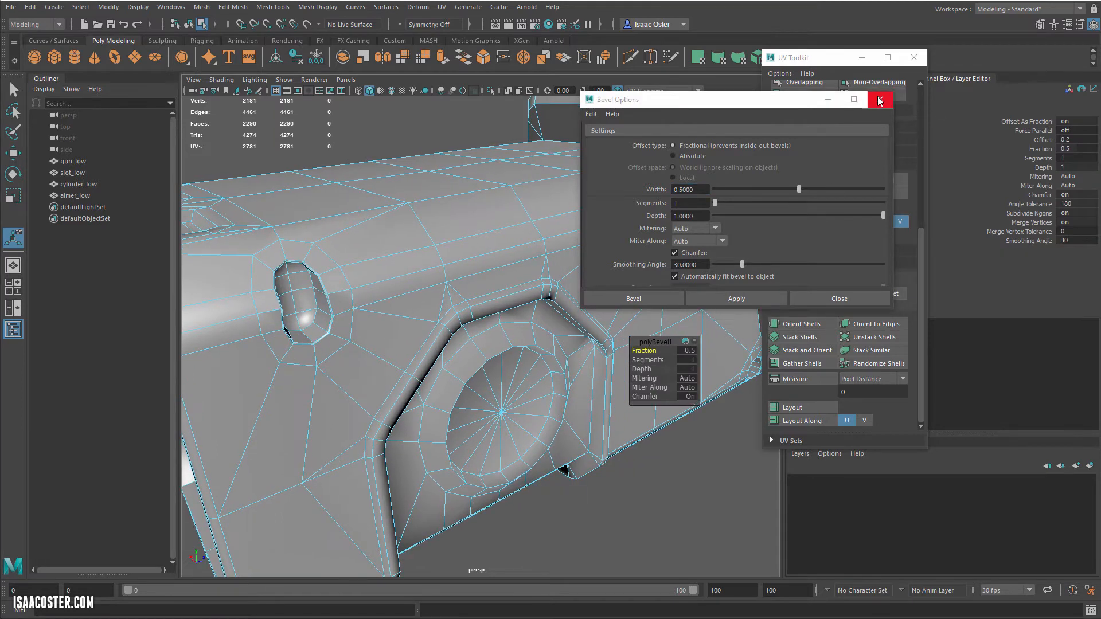
pyautogui.click(880, 101)
# Step: Raise the recess rim bevel's fraction to 1 and move the UV Toolkit clear of the channel values
pyautogui.moveTo(656, 334); pyautogui.dragTo(596, 276)
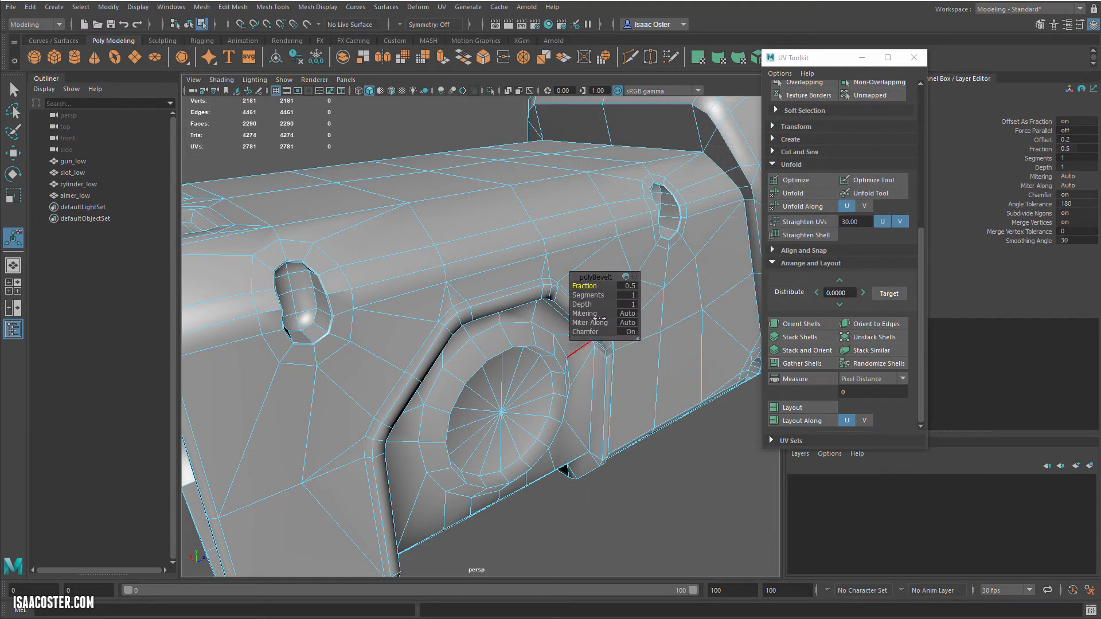
pyautogui.moveTo(837, 55); pyautogui.dragTo(837, 387)
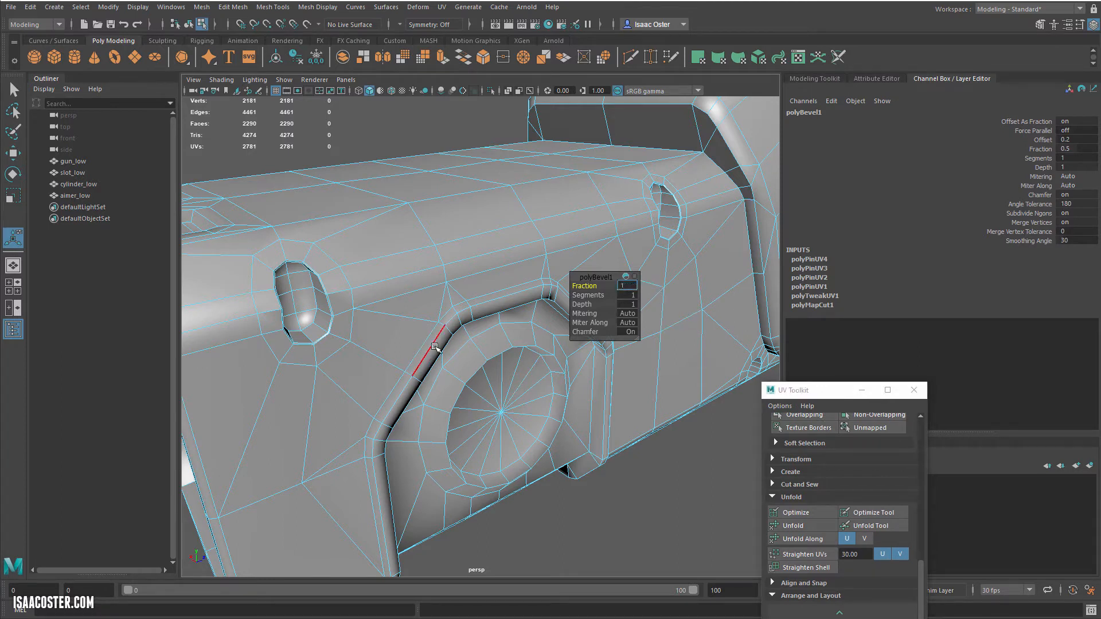
pyautogui.press('Return')
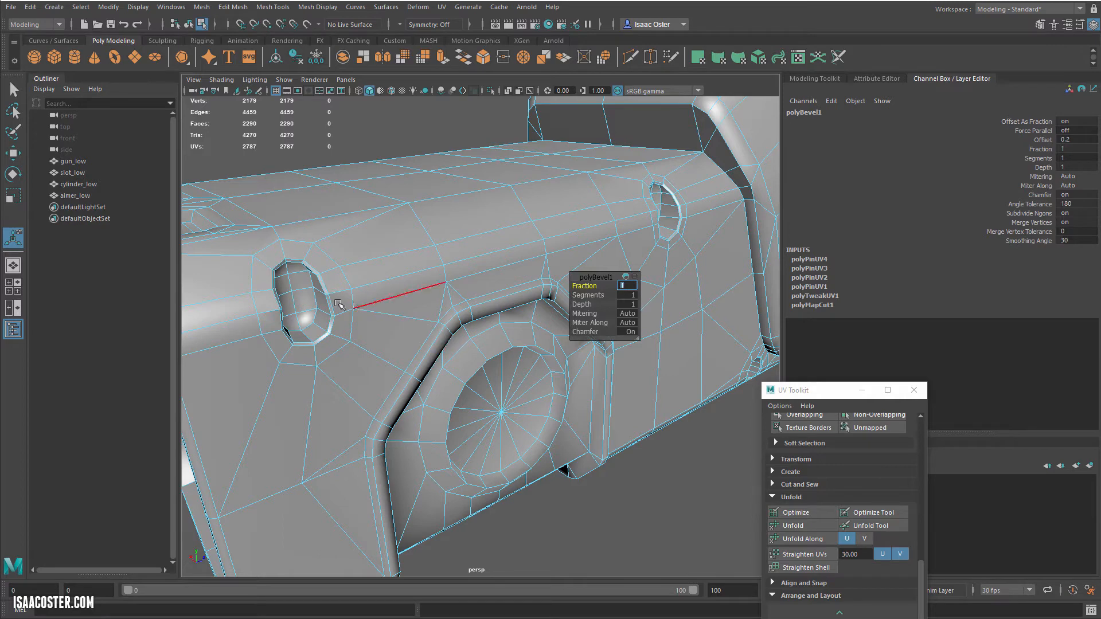
pyautogui.keyDown('alt'); pyautogui.moveTo(489, 290); pyautogui.dragTo(445, 248); pyautogui.keyUp('alt')
pyautogui.click(352, 134)
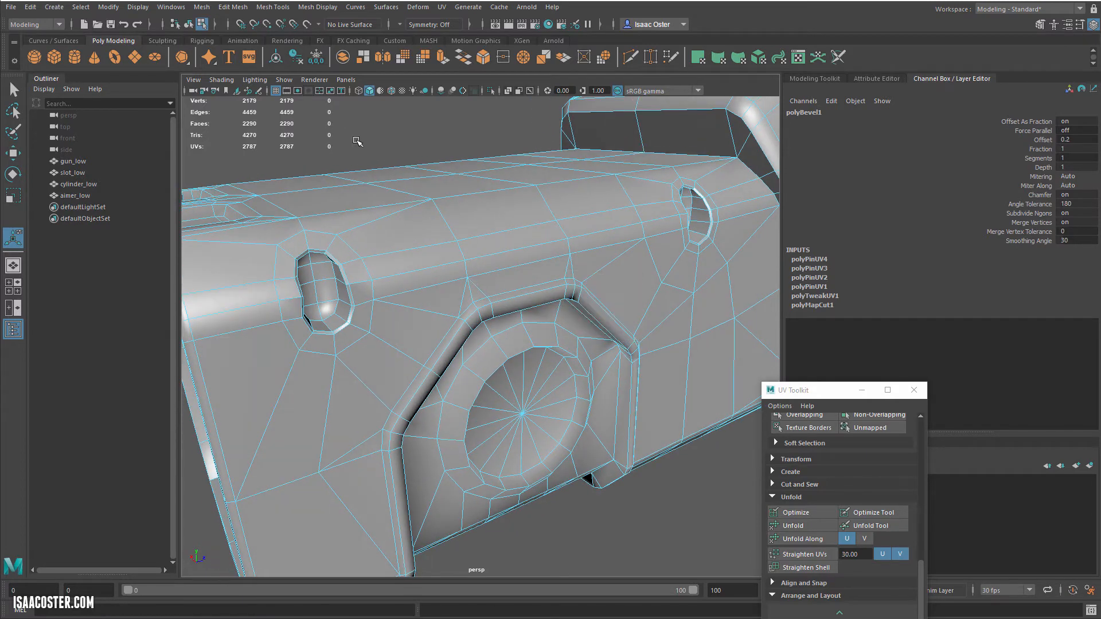
# Step: Return to object selection, select only the gun_low mesh and expand its polyBevel1 settings
pyautogui.keyDown('alt'); pyautogui.moveTo(440, 295); pyautogui.dragTo(438, 260); pyautogui.keyUp('alt')
pyautogui.press('F8')
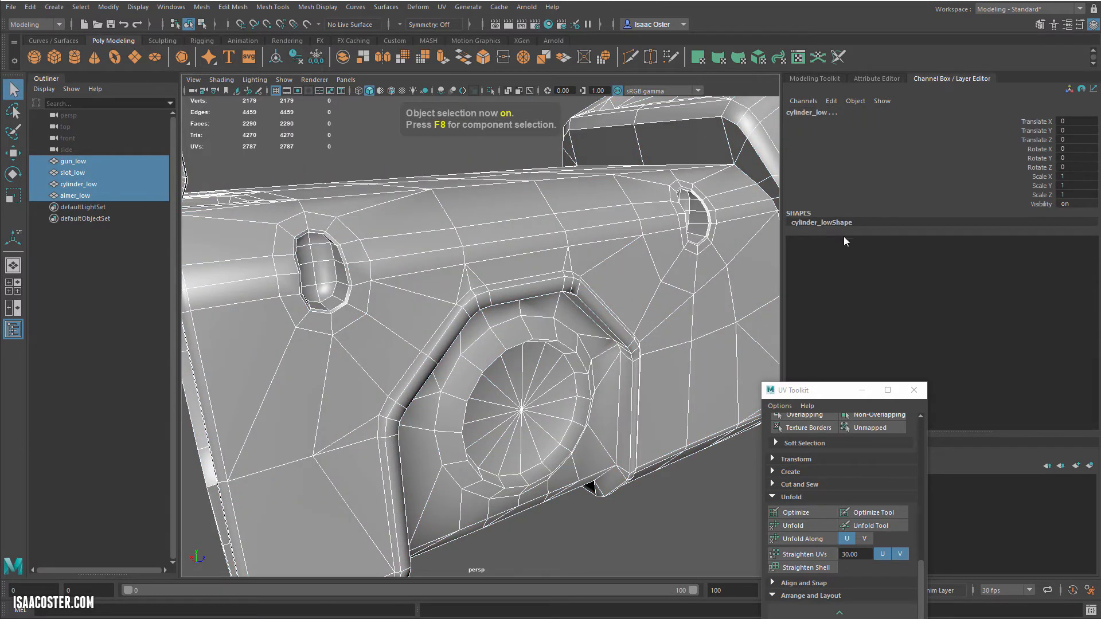
pyautogui.click(86, 185)
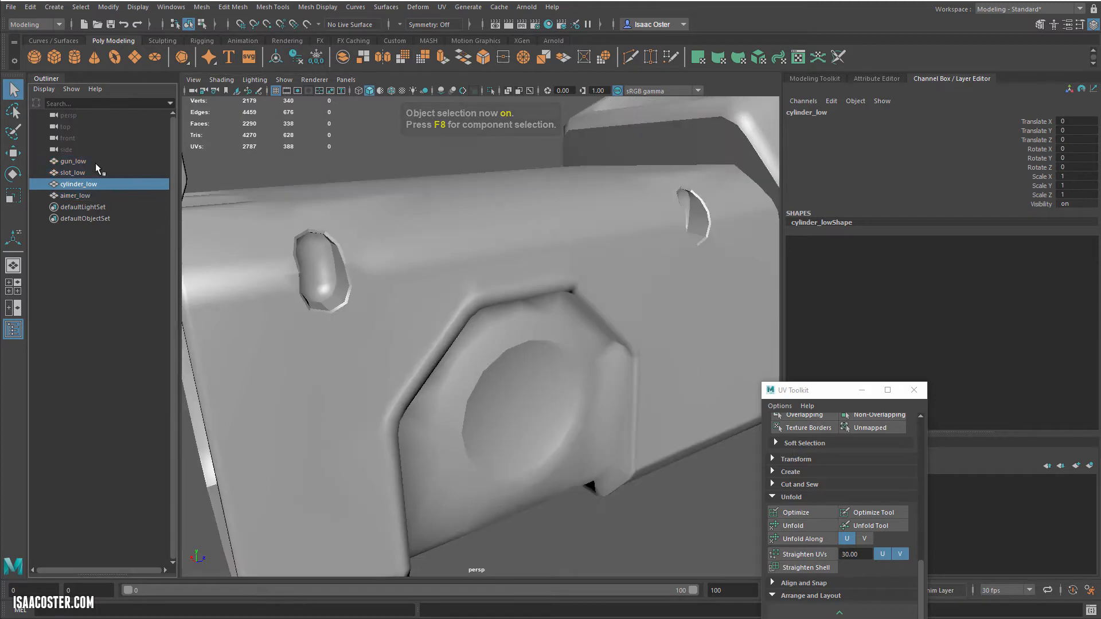
pyautogui.click(82, 162)
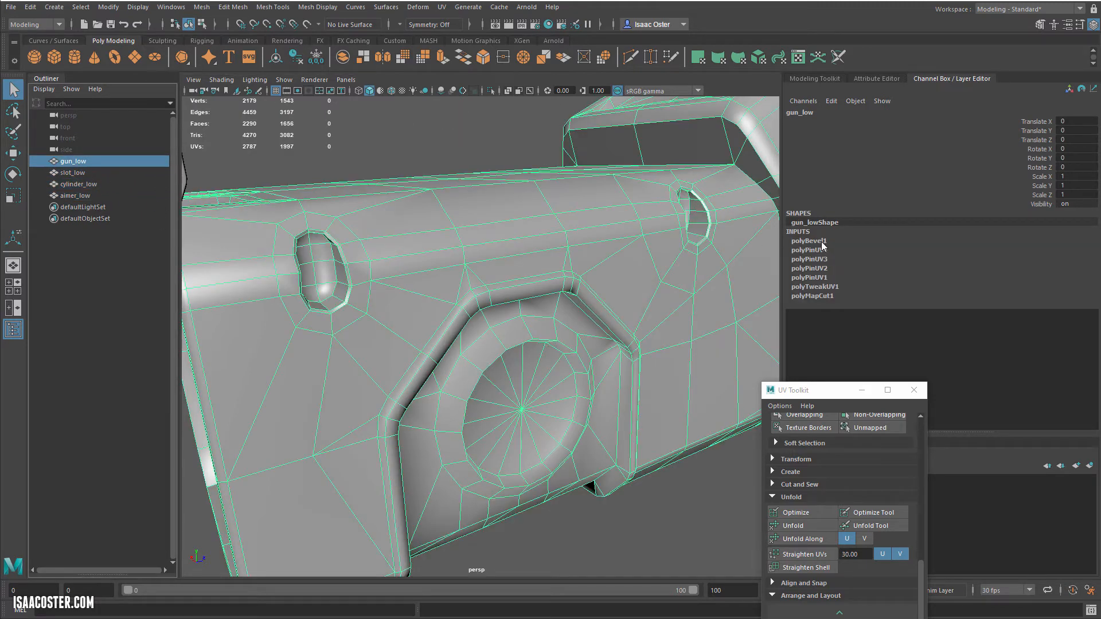
pyautogui.click(809, 241)
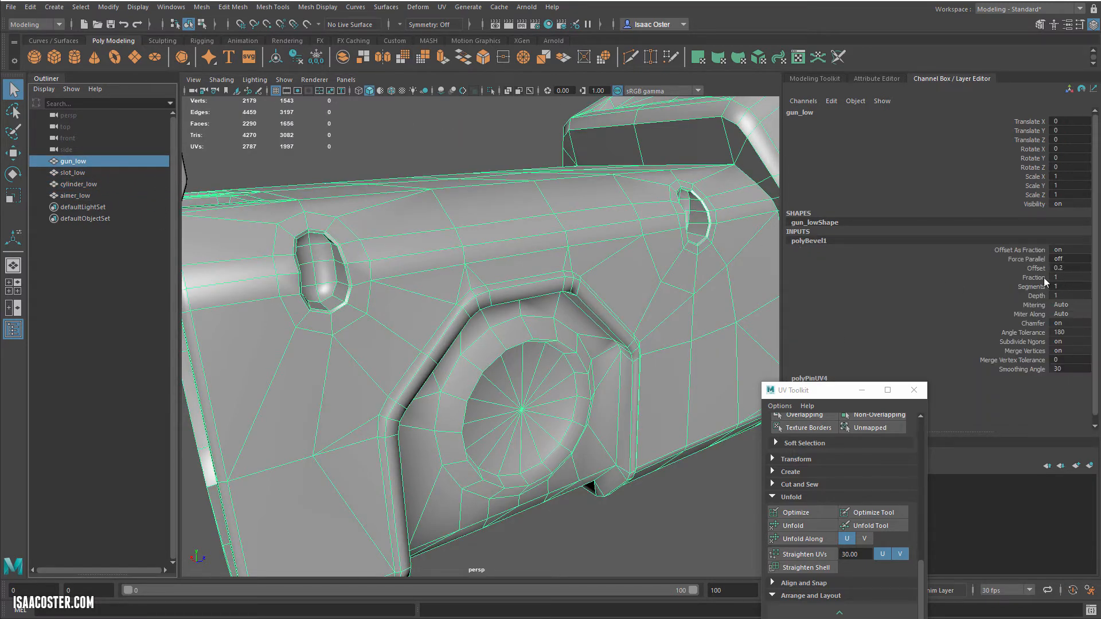
# Step: Try a bevel fraction of 2 on the recess rims, and restore it to 1
pyautogui.write('2')
pyautogui.press('Return')
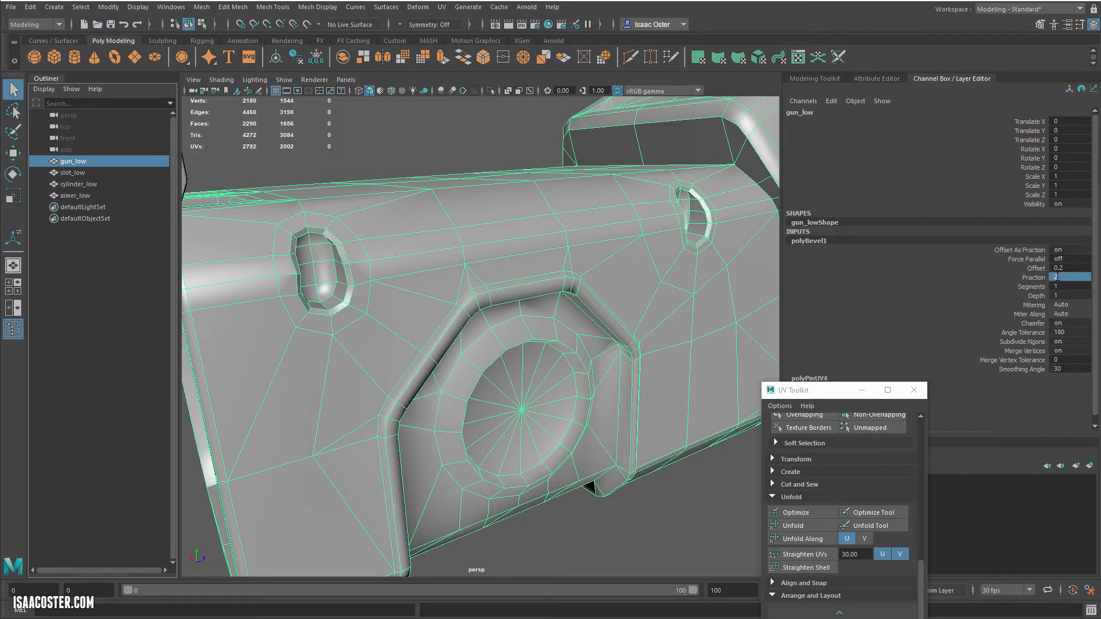
pyautogui.press('1')
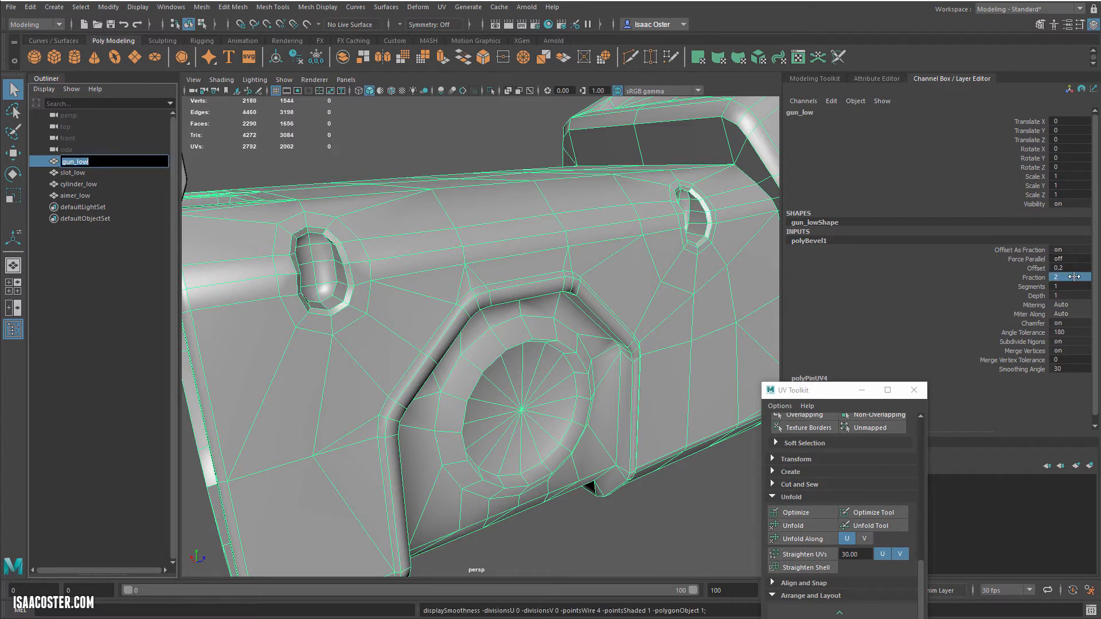
pyautogui.click(1074, 277)
pyautogui.press('Return')
pyautogui.keyDown('alt'); pyautogui.moveTo(422, 307); pyautogui.dragTo(433, 312, button='middle'); pyautogui.keyUp('alt')
pyautogui.keyDown('alt'); pyautogui.moveTo(280, 238); pyautogui.dragTo(290, 251); pyautogui.keyUp('alt')
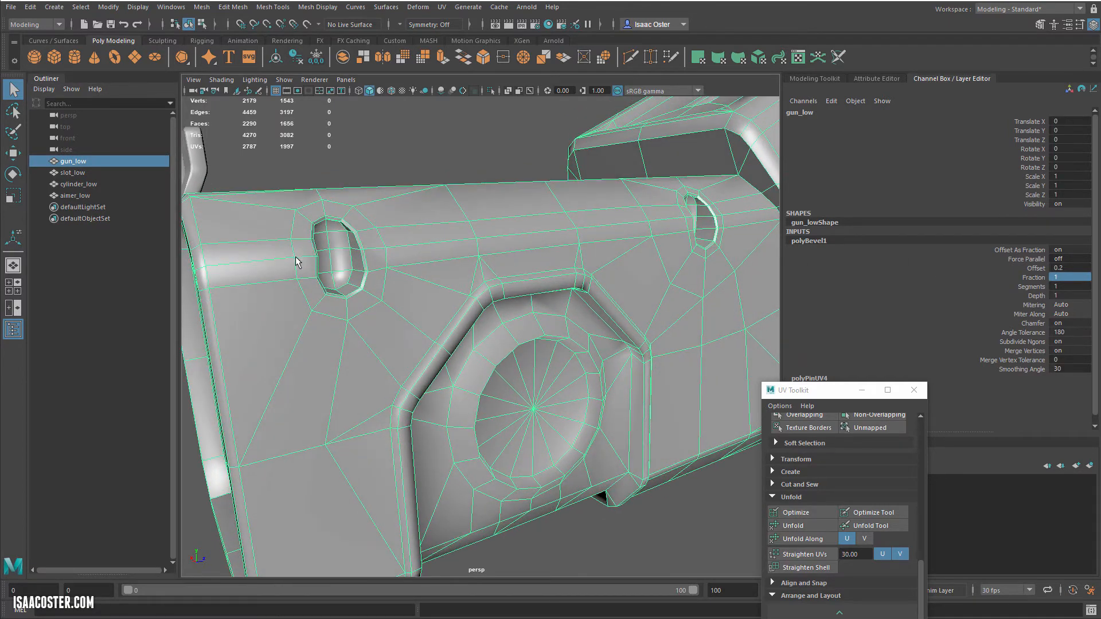
# Step: Delete the construction history of the gun_low mesh and deselect it
pyautogui.click(32, 8)
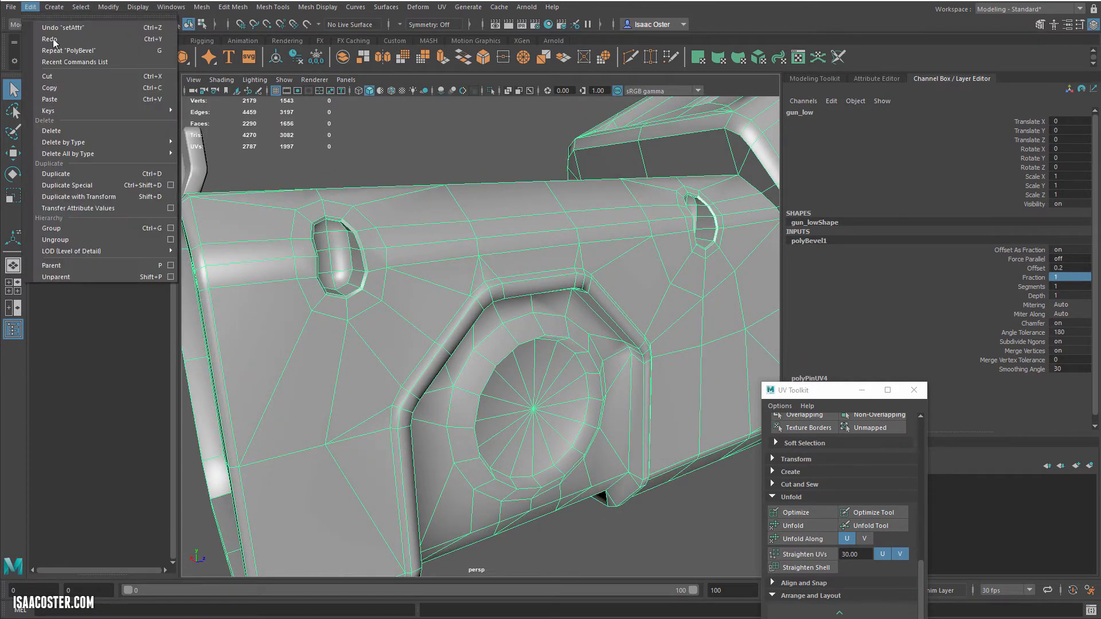
pyautogui.moveTo(80, 142)
pyautogui.click(196, 155)
pyautogui.keyDown('alt'); pyautogui.moveTo(387, 156); pyautogui.dragTo(332, 148); pyautogui.keyUp('alt')
pyautogui.click(367, 150)
pyautogui.keyDown('alt'); pyautogui.moveTo(316, 180); pyautogui.dragTo(342, 206, button='right'); pyautogui.keyUp('alt')
pyautogui.keyDown('alt'); pyautogui.moveTo(342, 206); pyautogui.dragTo(369, 228, button='middle'); pyautogui.keyUp('alt')
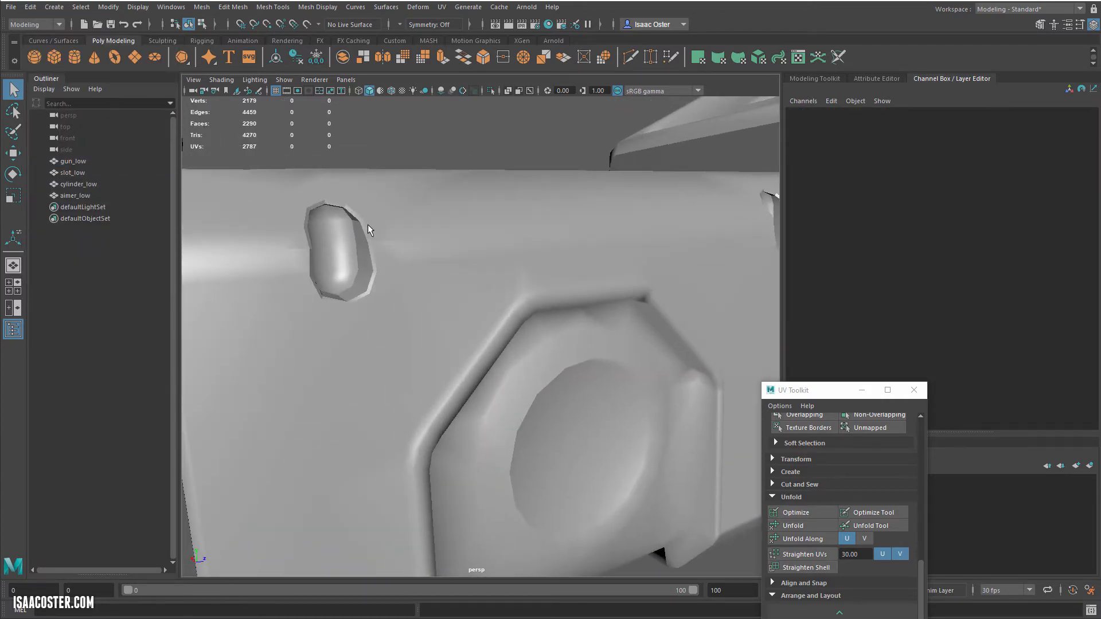
# Step: Soften all edges of the gun_low mesh and check the shading around the barrel opening
pyautogui.keyDown('alt'); pyautogui.moveTo(357, 217); pyautogui.dragTo(321, 270); pyautogui.keyUp('alt')
pyautogui.click(347, 274)
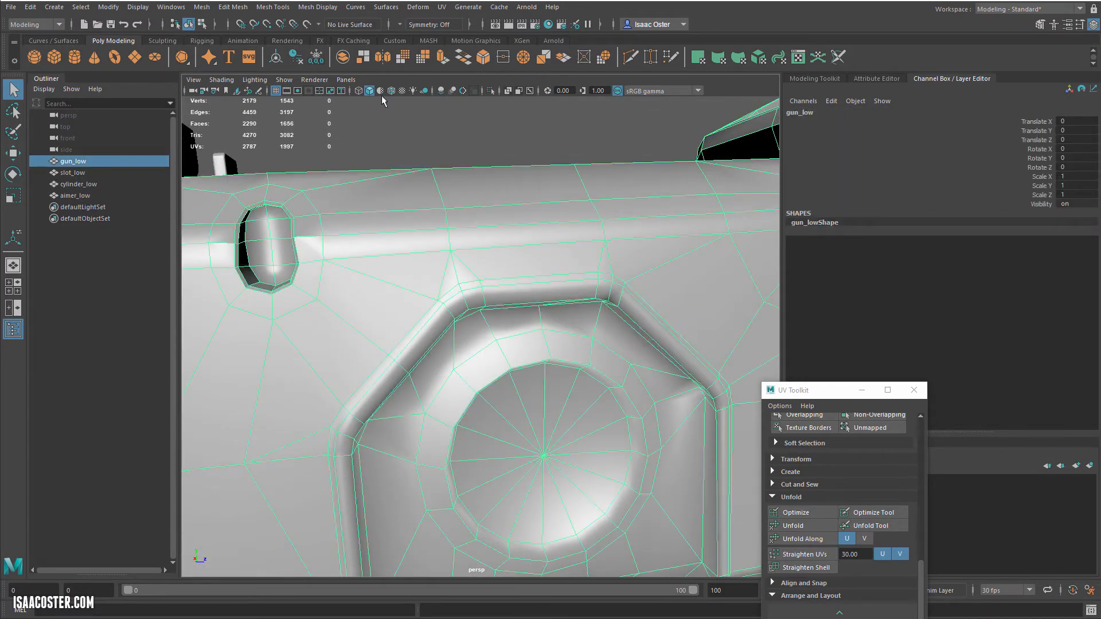
pyautogui.click(321, 9)
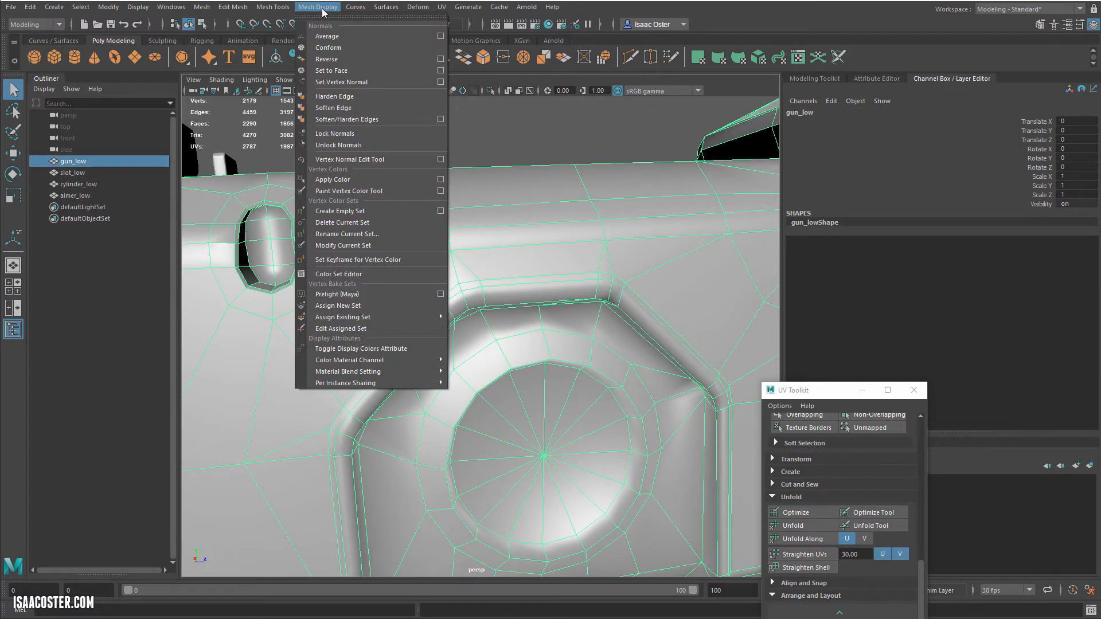
pyautogui.click(343, 107)
pyautogui.click(414, 158)
pyautogui.moveTo(415, 158)
pyautogui.keyDown('alt'); pyautogui.mouseDown()
pyautogui.moveTo(484, 162)
pyautogui.moveTo(347, 163)
pyautogui.moveTo(401, 155)
pyautogui.moveTo(355, 149)
pyautogui.moveTo(381, 135)
pyautogui.moveTo(459, 155)
pyautogui.moveTo(435, 153)
pyautogui.mouseUp(); pyautogui.keyUp('alt')
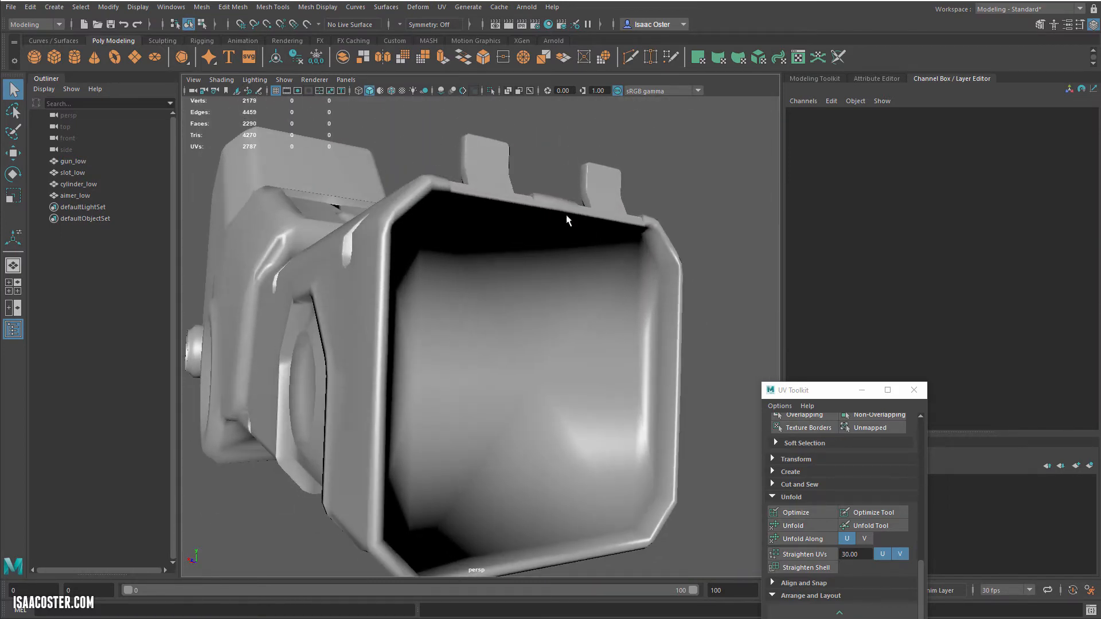
pyautogui.keyDown('alt'); pyautogui.moveTo(432, 241); pyautogui.dragTo(442, 313); pyautogui.keyUp('alt')
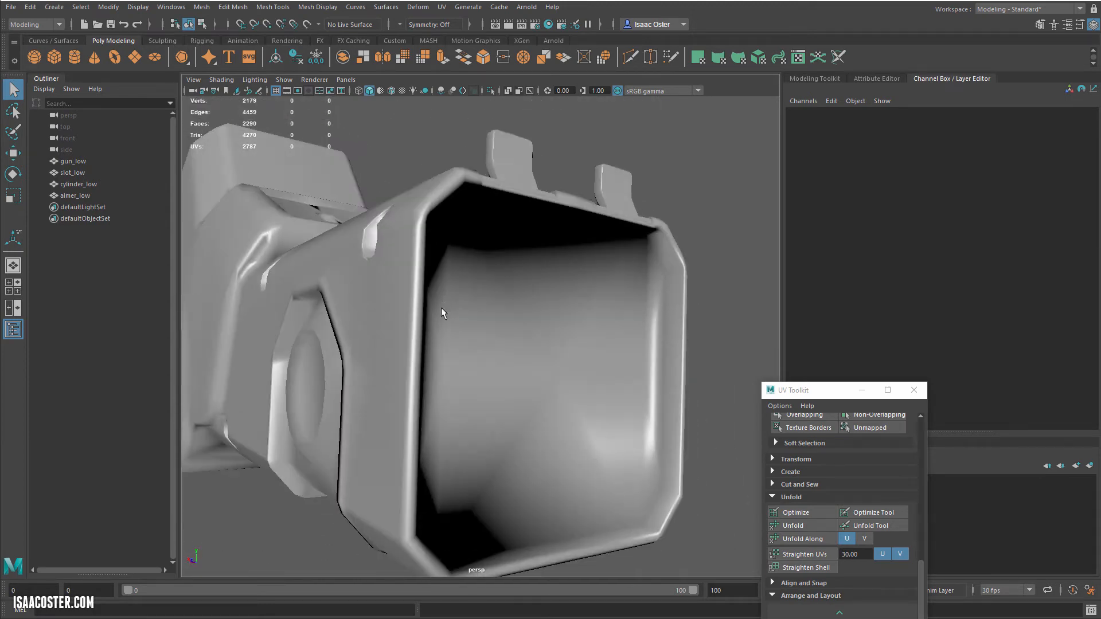
pyautogui.keyDown('alt'); pyautogui.moveTo(398, 262); pyautogui.dragTo(408, 264); pyautogui.keyUp('alt')
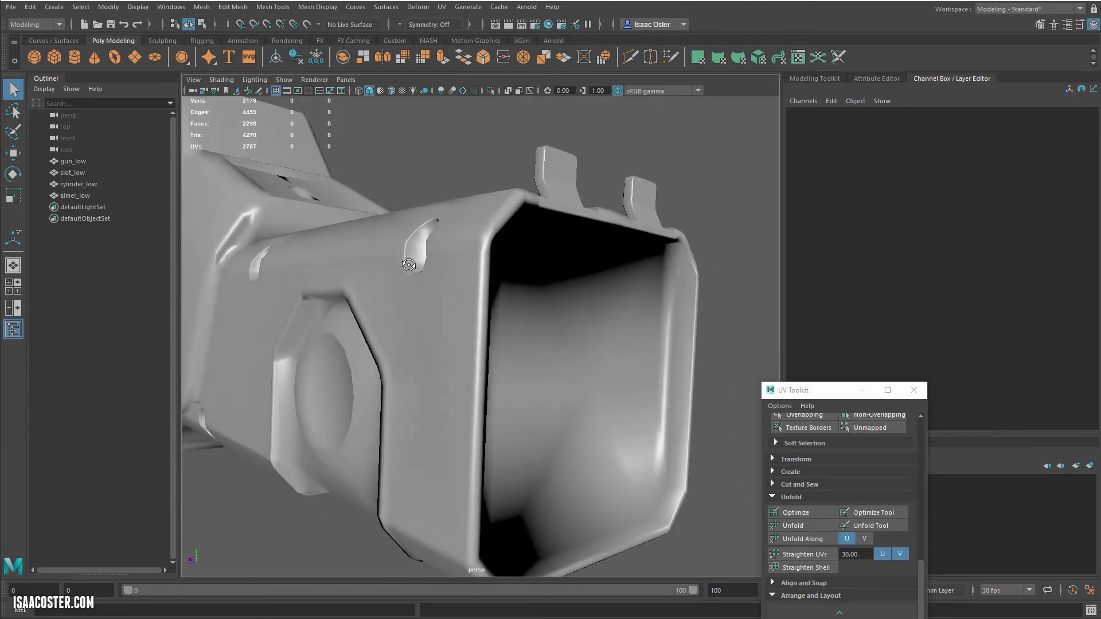
# Step: Unlock the vertex normals of the gun_low mesh and check its shading from several sides
pyautogui.click(325, 8)
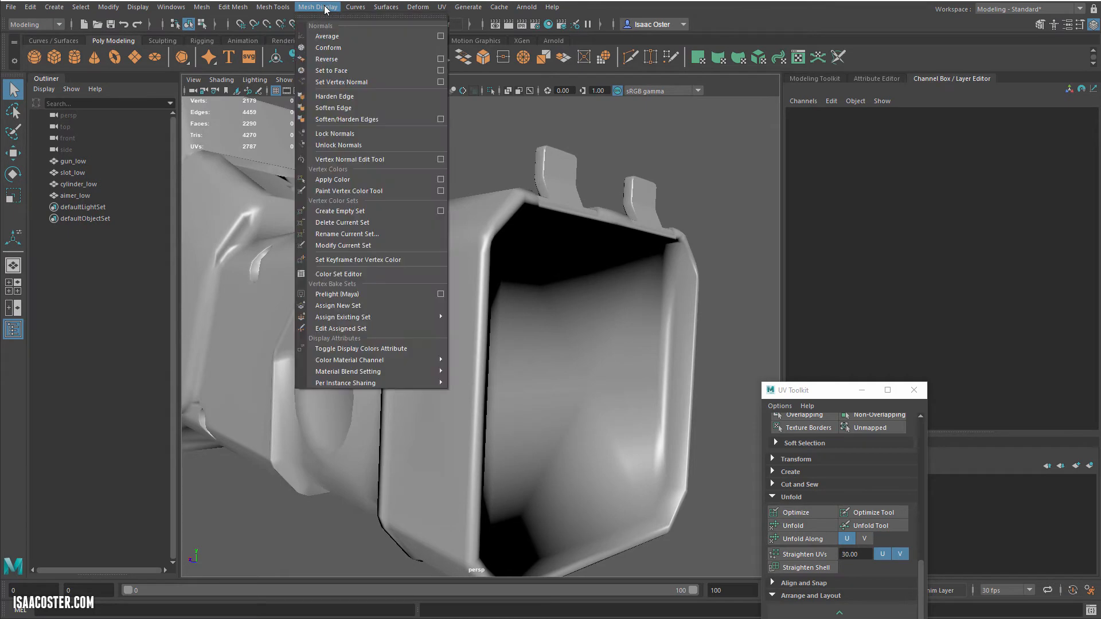
pyautogui.click(353, 146)
pyautogui.click(469, 234)
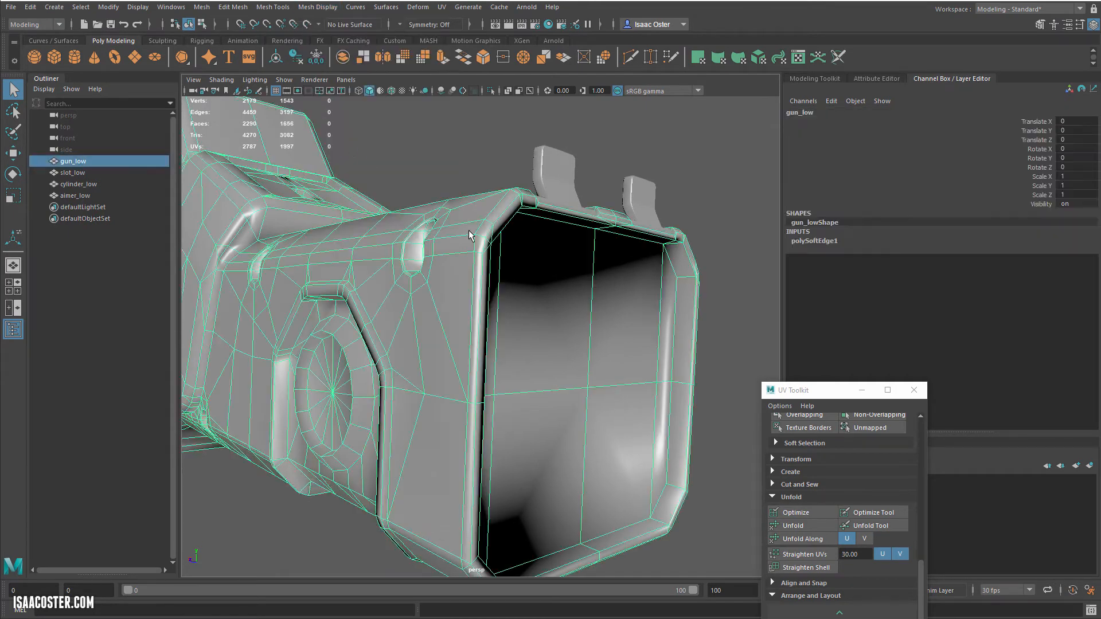
pyautogui.click(318, 6)
pyautogui.click(374, 148)
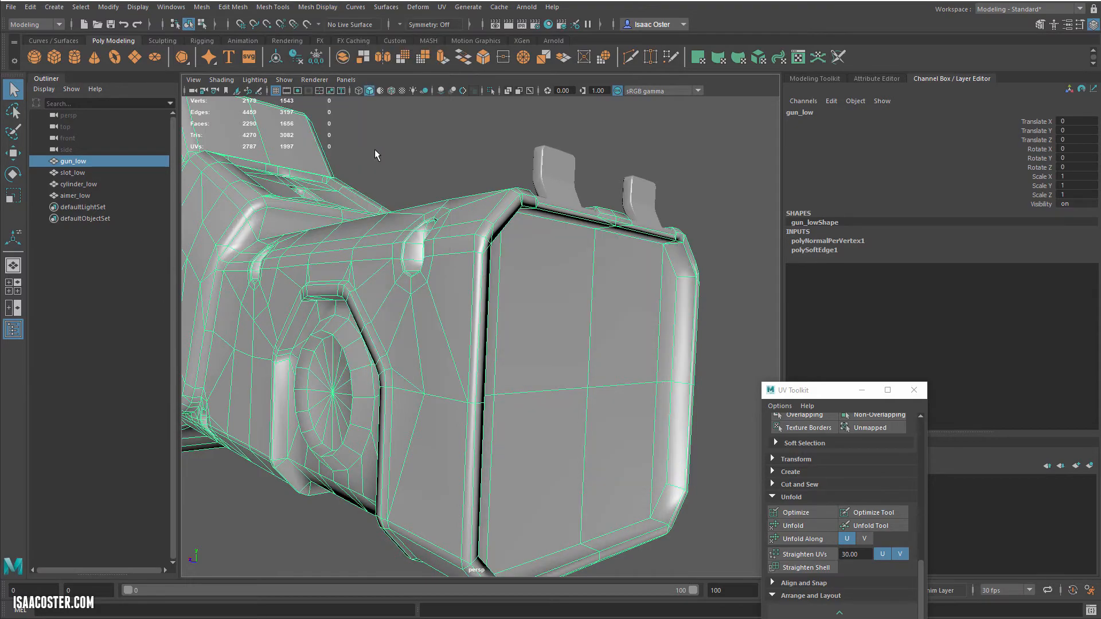
pyautogui.keyDown('alt'); pyautogui.moveTo(408, 146); pyautogui.dragTo(234, 135); pyautogui.keyUp('alt')
pyautogui.click(383, 137)
pyautogui.keyDown('alt'); pyautogui.moveTo(382, 138); pyautogui.dragTo(612, 160); pyautogui.keyUp('alt')
pyautogui.keyDown('alt'); pyautogui.moveTo(612, 160); pyautogui.dragTo(387, 175, button='right'); pyautogui.keyUp('alt')
pyautogui.keyDown('alt'); pyautogui.moveTo(387, 176); pyautogui.dragTo(429, 188); pyautogui.keyUp('alt')
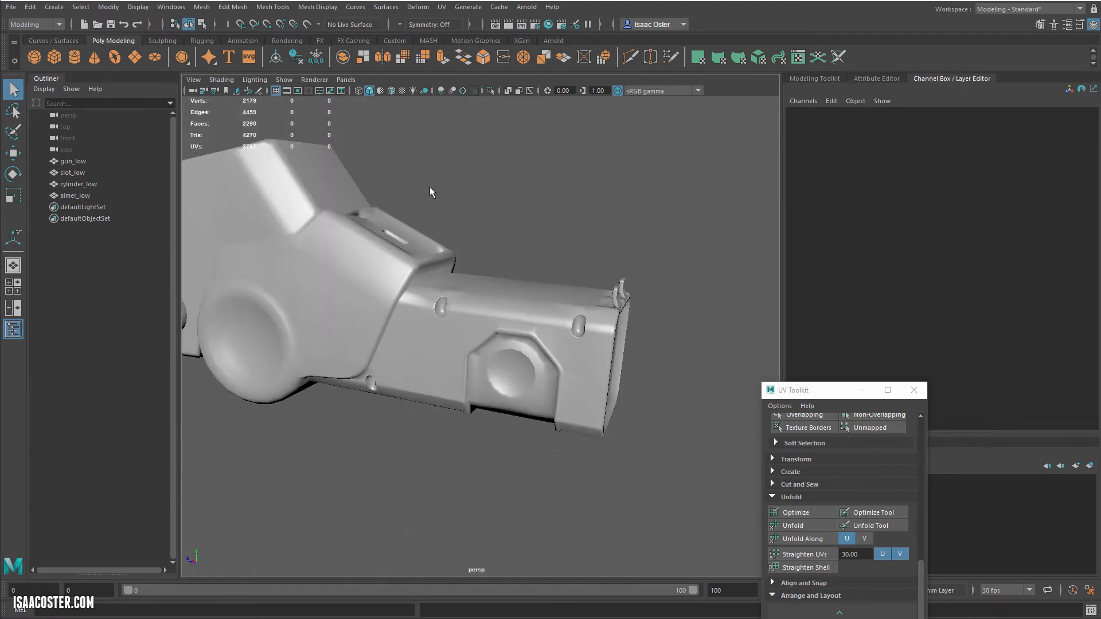
# Step: Select the gun_low mesh and open its UV layout in the UV Editor
pyautogui.click(387, 252)
pyautogui.keyDown('alt'); pyautogui.moveTo(387, 252); pyautogui.dragTo(341, 241); pyautogui.keyUp('alt')
pyautogui.keyDown('alt'); pyautogui.moveTo(369, 198); pyautogui.dragTo(418, 179); pyautogui.keyUp('alt')
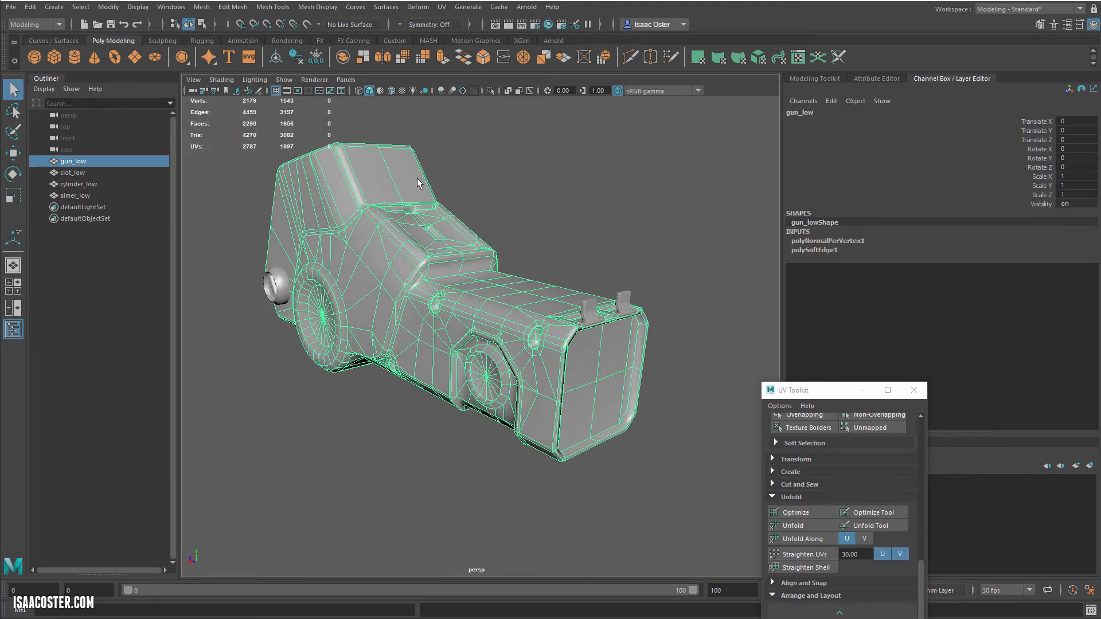
pyautogui.click(442, 8)
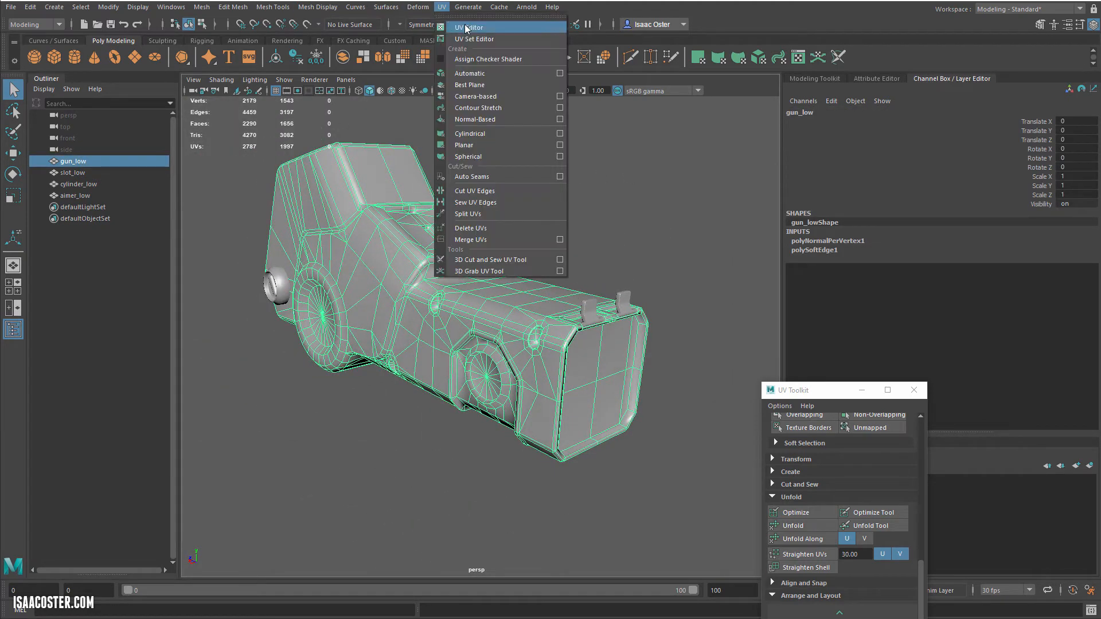
pyautogui.click(471, 27)
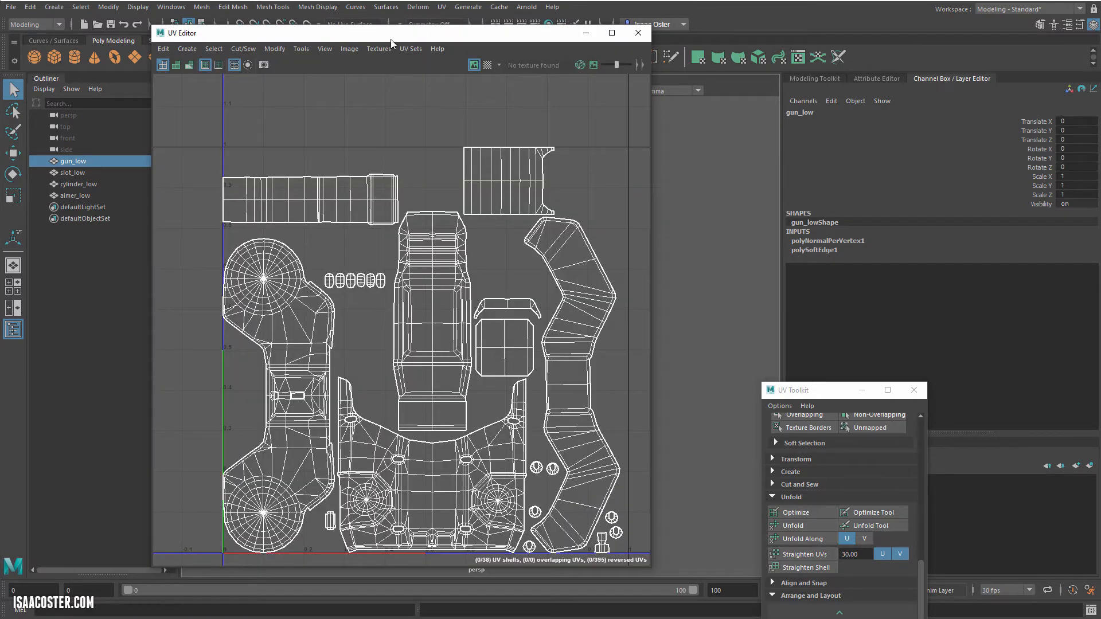
# Step: Select the split UVs around the rim of the first light-recess hole in the gun body's UV shell
pyautogui.moveTo(390, 39); pyautogui.dragTo(524, 0)
pyautogui.scroll(8, 474, 372)
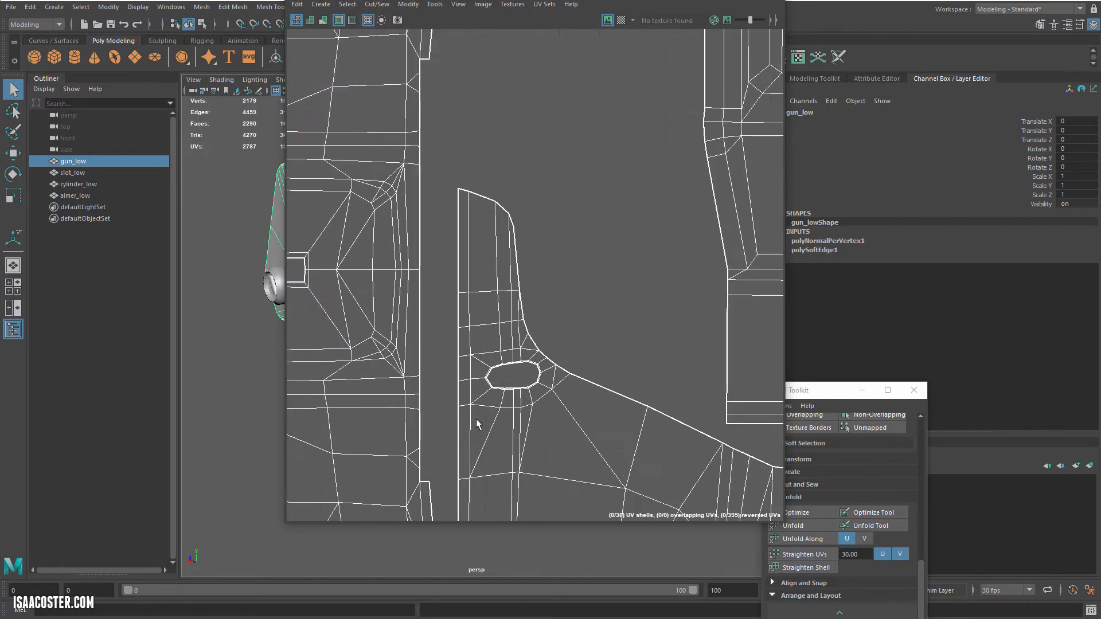
pyautogui.scroll(8, 476, 425)
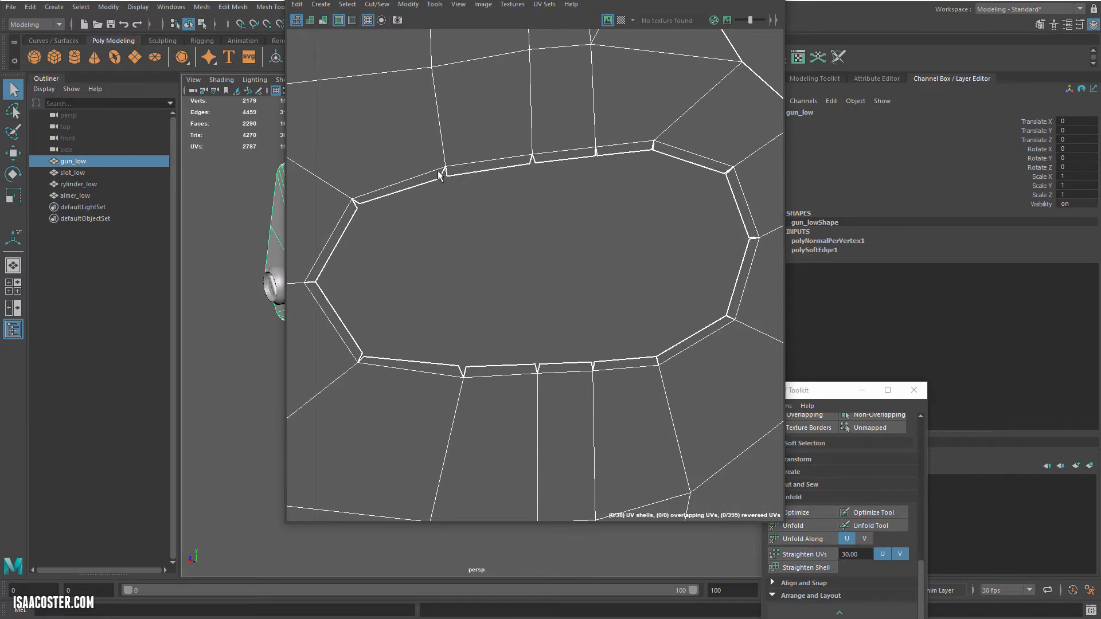
pyautogui.scroll(-3, 535, 264)
pyautogui.moveTo(536, 229); pyautogui.dragTo(697, 186, button='right')
pyautogui.moveTo(350, 367); pyautogui.dragTo(351, 367)
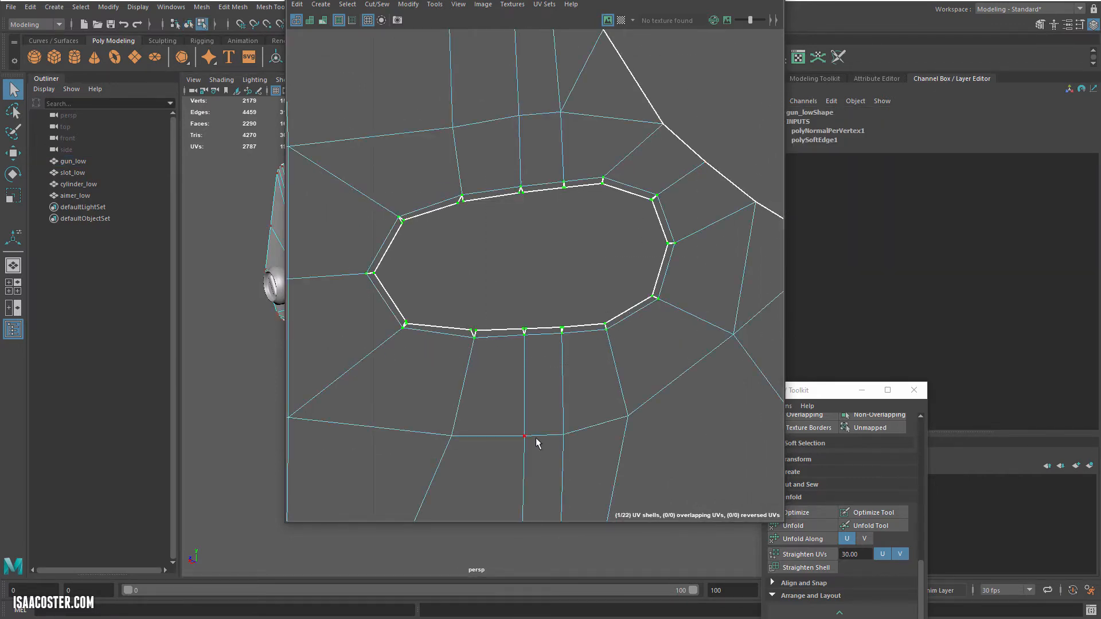
pyautogui.keyDown('alt'); pyautogui.moveTo(535, 442); pyautogui.dragTo(455, 324, button='middle'); pyautogui.keyUp('alt')
pyautogui.scroll(-6, 512, 447)
pyautogui.keyDown('alt'); pyautogui.moveTo(533, 458); pyautogui.dragTo(380, 161, button='middle'); pyautogui.keyUp('alt')
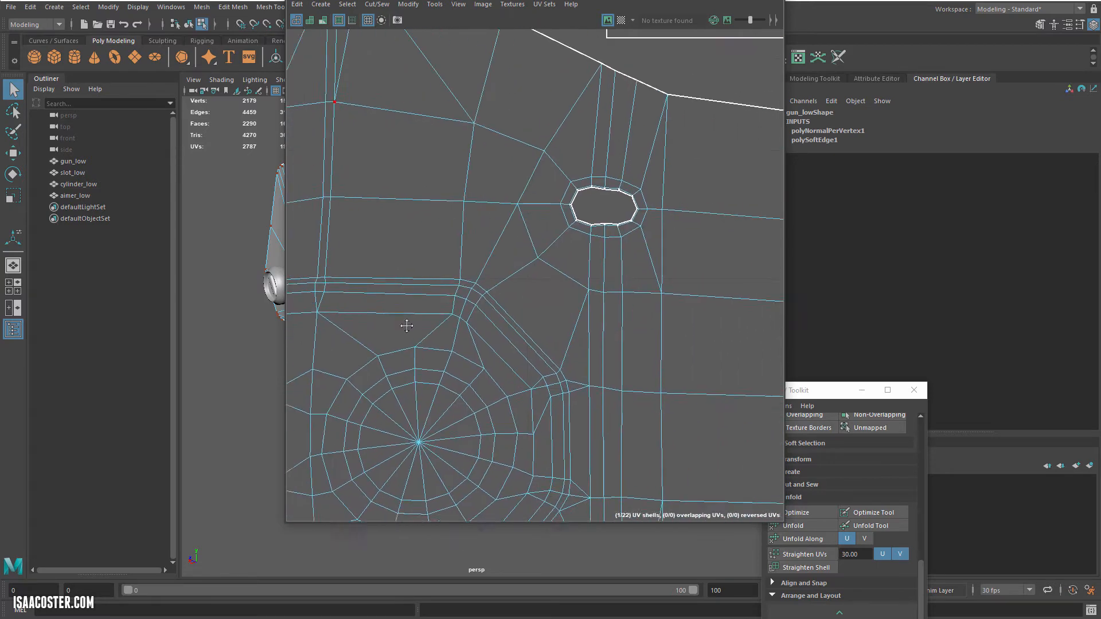
# Step: Add the UVs around the two inner light-recess holes to the selection
pyautogui.keyDown('alt'); pyautogui.moveTo(405, 325); pyautogui.dragTo(385, 342, button='middle'); pyautogui.keyUp('alt')
pyautogui.moveTo(519, 174); pyautogui.dragTo(695, 303)
pyautogui.keyDown('alt'); pyautogui.moveTo(618, 305); pyautogui.dragTo(296, 312, button='middle'); pyautogui.keyUp('alt')
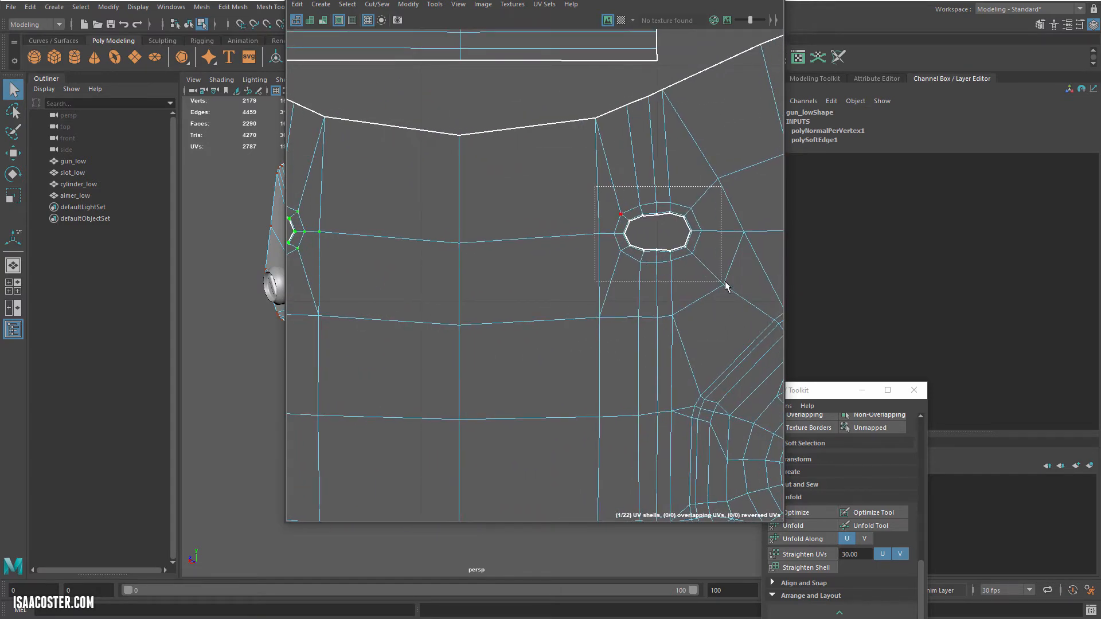
pyautogui.keyDown('shift'); pyautogui.moveTo(725, 282); pyautogui.dragTo(726, 282); pyautogui.keyUp('shift')
pyautogui.keyDown('alt'); pyautogui.moveTo(695, 246); pyautogui.dragTo(382, 390, button='middle'); pyautogui.keyUp('alt')
pyautogui.keyDown('alt'); pyautogui.moveTo(657, 117); pyautogui.dragTo(519, 230, button='middle'); pyautogui.keyUp('alt')
# Step: Extend the UV selection to the outer recess hole on the opposite side and the two holes near the shell's lower edge
pyautogui.scroll(3, 523, 228)
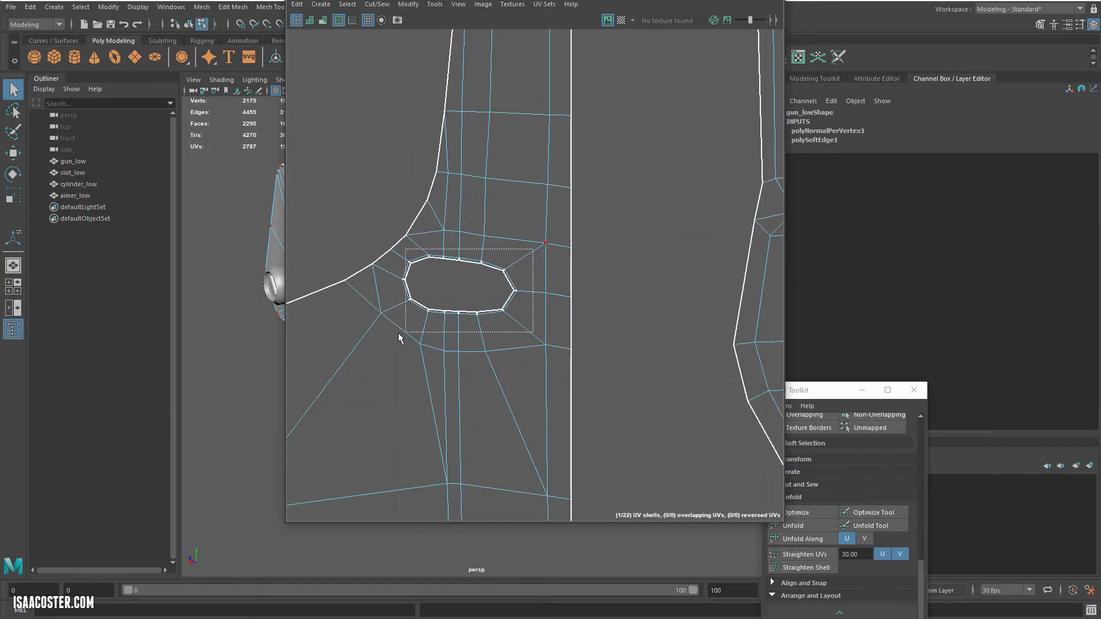
pyautogui.keyDown('shift'); pyautogui.moveTo(399, 334); pyautogui.dragTo(396, 337); pyautogui.keyUp('shift')
pyautogui.scroll(-3, 406, 339)
pyautogui.keyDown('alt'); pyautogui.moveTo(412, 362); pyautogui.dragTo(527, 104, button='middle'); pyautogui.keyUp('alt')
pyautogui.keyDown('alt'); pyautogui.moveTo(497, 287); pyautogui.dragTo(506, 69, button='middle'); pyautogui.keyUp('alt')
pyautogui.keyDown('alt'); pyautogui.moveTo(435, 336); pyautogui.dragTo(613, 274, button='middle'); pyautogui.keyUp('alt')
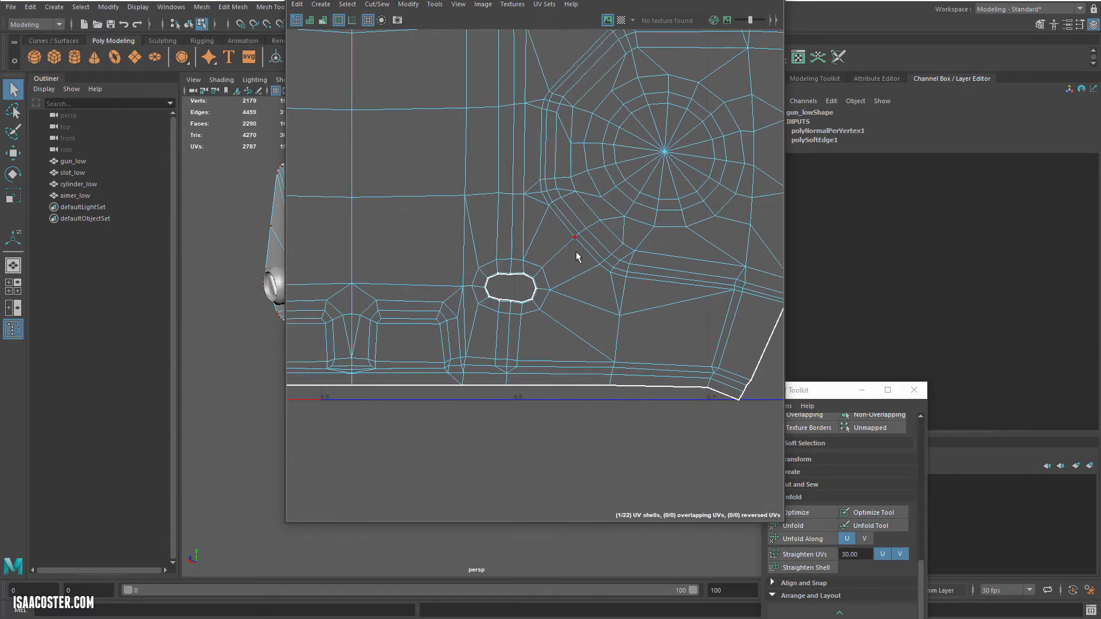
pyautogui.keyDown('shift'); pyautogui.moveTo(576, 256); pyautogui.dragTo(441, 347); pyautogui.keyUp('shift')
pyautogui.keyDown('alt'); pyautogui.moveTo(471, 310); pyautogui.dragTo(716, 317, button='middle'); pyautogui.keyUp('alt')
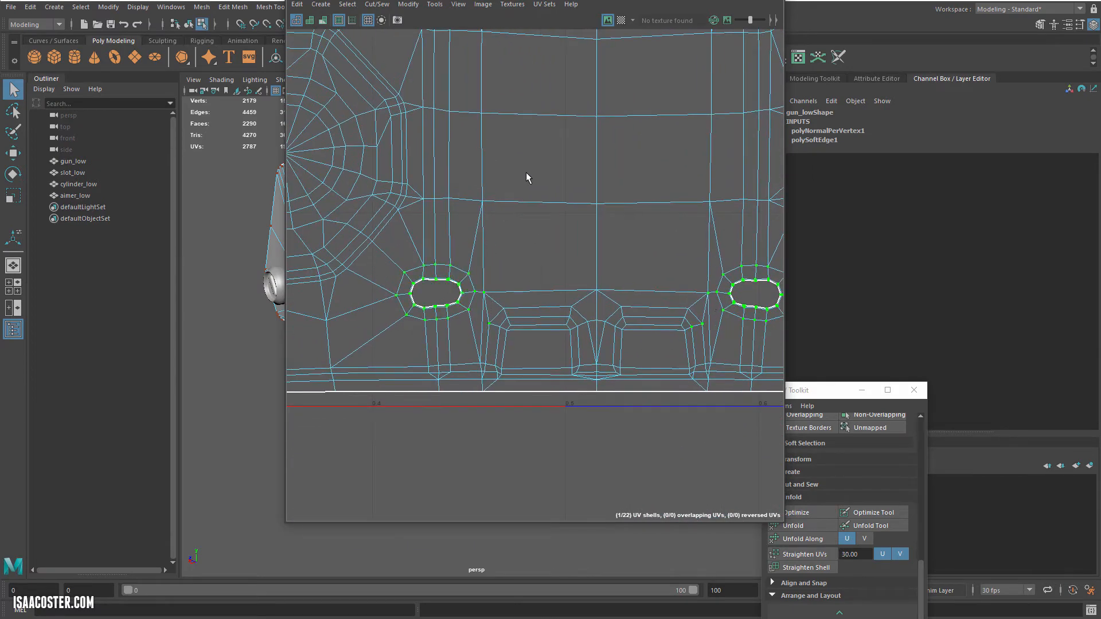
pyautogui.keyDown('alt'); pyautogui.moveTo(526, 173); pyautogui.dragTo(601, 388, button='middle'); pyautogui.keyUp('alt')
pyautogui.keyDown('alt'); pyautogui.moveTo(533, 296); pyautogui.dragTo(570, 349, button='middle'); pyautogui.keyUp('alt')
# Step: Merge the selected UVs around the light-recess holes and check one of the rims
pyautogui.scroll(-2, 570, 350)
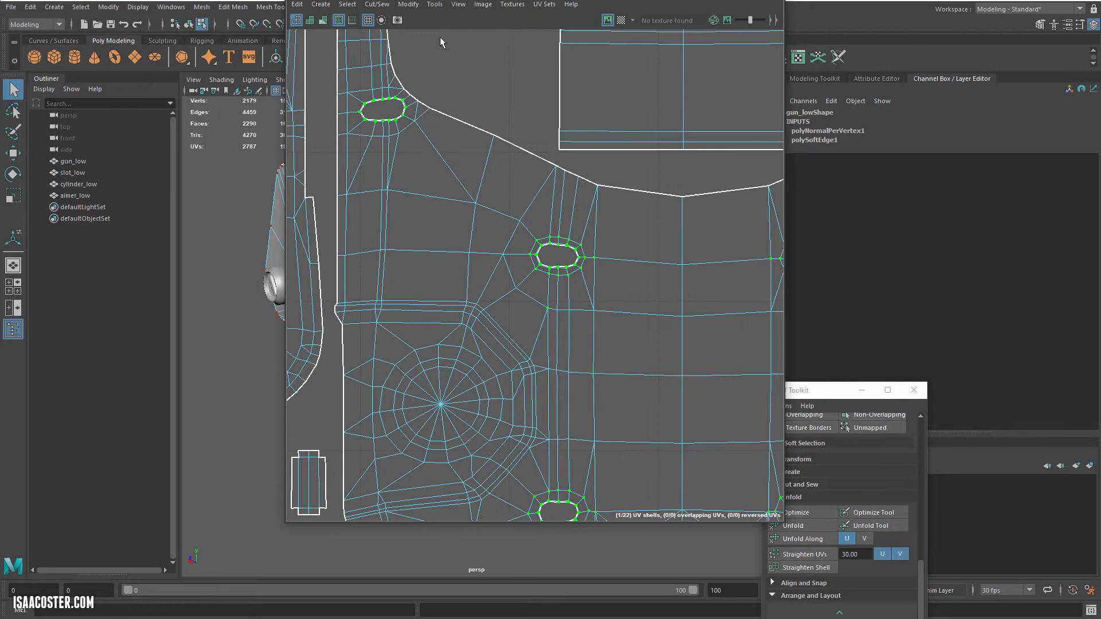
pyautogui.click(381, 5)
pyautogui.click(395, 102)
pyautogui.scroll(5, 591, 261)
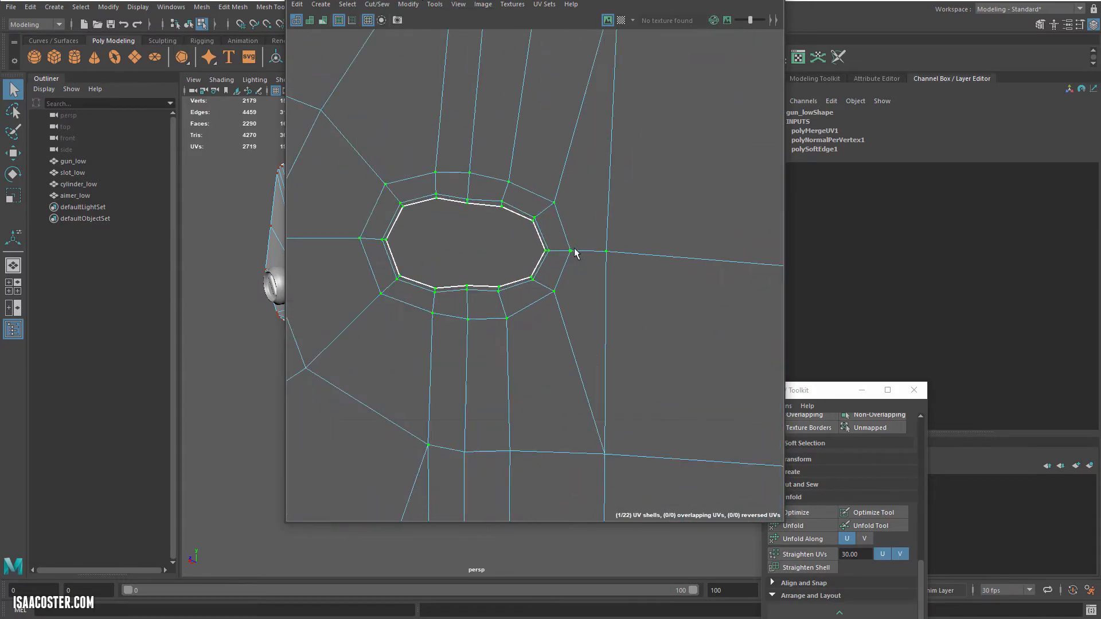
pyautogui.scroll(-4, 509, 227)
# Step: Optimize the selected recess-rim UVs, letting the non-manifold geometry be fixed
pyautogui.moveTo(828, 392); pyautogui.dragTo(646, 69)
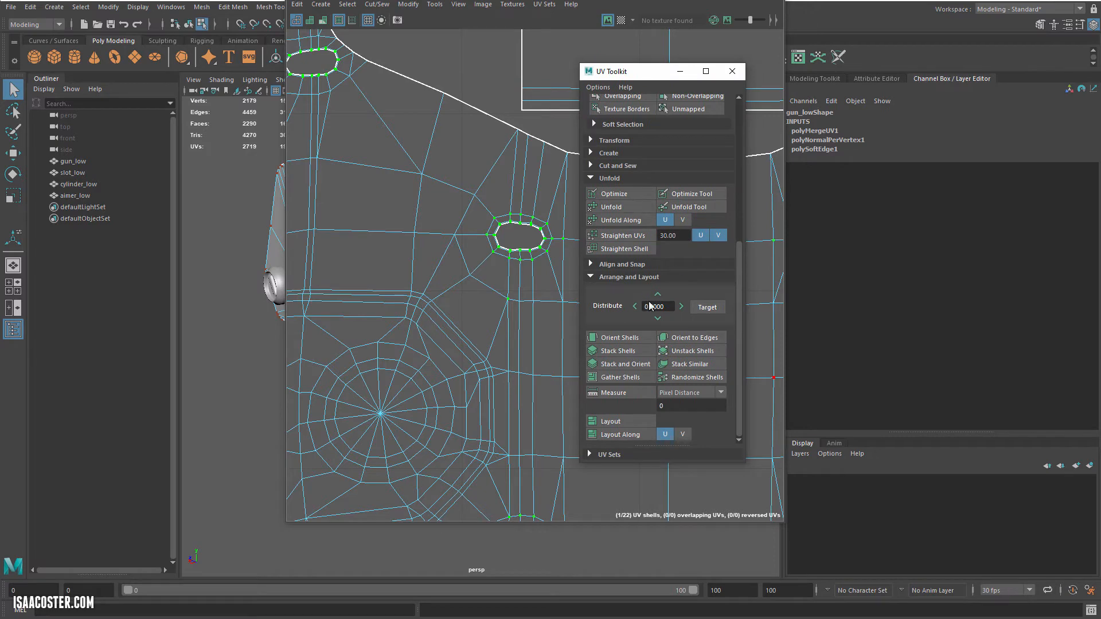
pyautogui.click(617, 195)
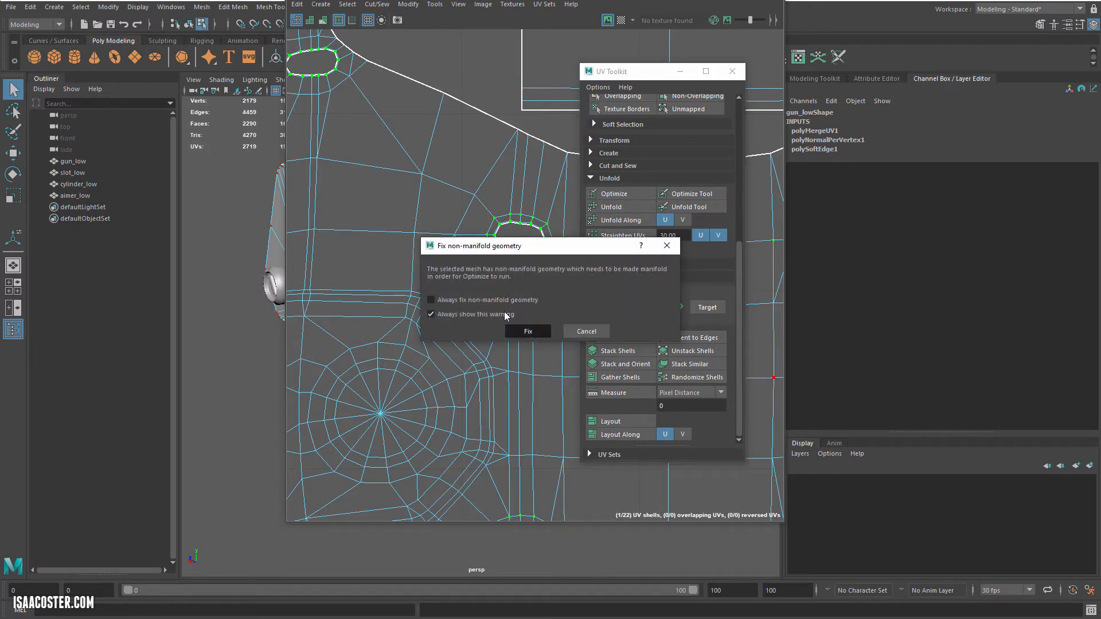
pyautogui.click(528, 331)
pyautogui.hotkey('ctrl', 'b')
pyautogui.scroll(6, 404, 235)
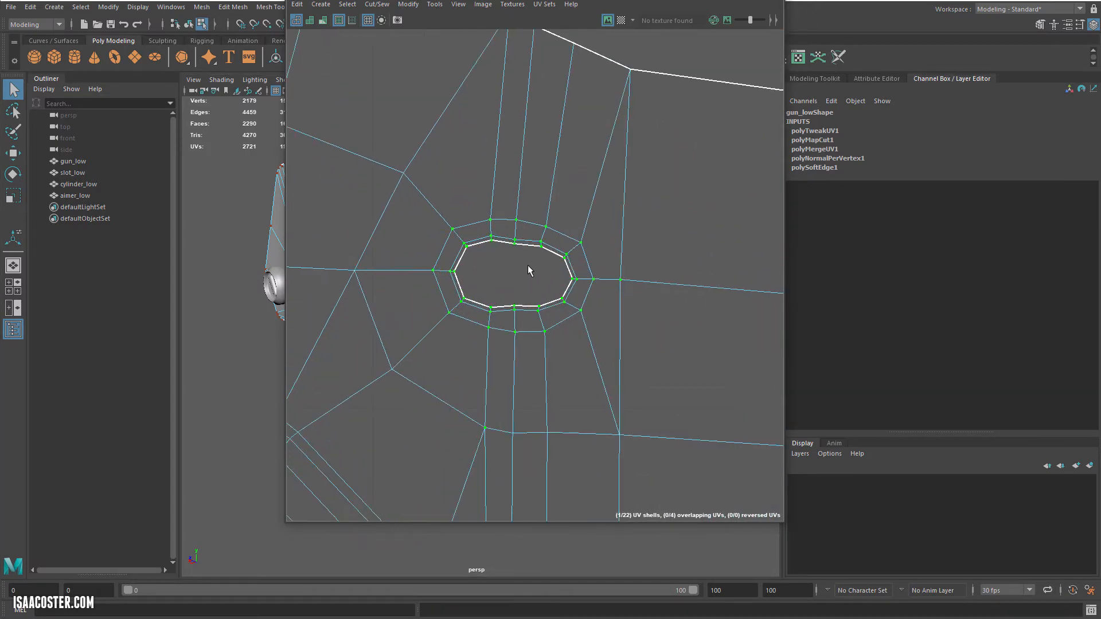
# Step: Examine the optimized UVs around each of the light-recess holes in the gun body shell
pyautogui.keyDown('alt'); pyautogui.moveTo(709, 280); pyautogui.dragTo(433, 246, button='middle'); pyautogui.keyUp('alt')
pyautogui.keyDown('alt'); pyautogui.moveTo(686, 246); pyautogui.dragTo(401, 265, button='middle'); pyautogui.keyUp('alt')
pyautogui.keyDown('alt'); pyautogui.moveTo(539, 263); pyautogui.dragTo(354, 265, button='middle'); pyautogui.keyUp('alt')
pyautogui.scroll(-2, 354, 266)
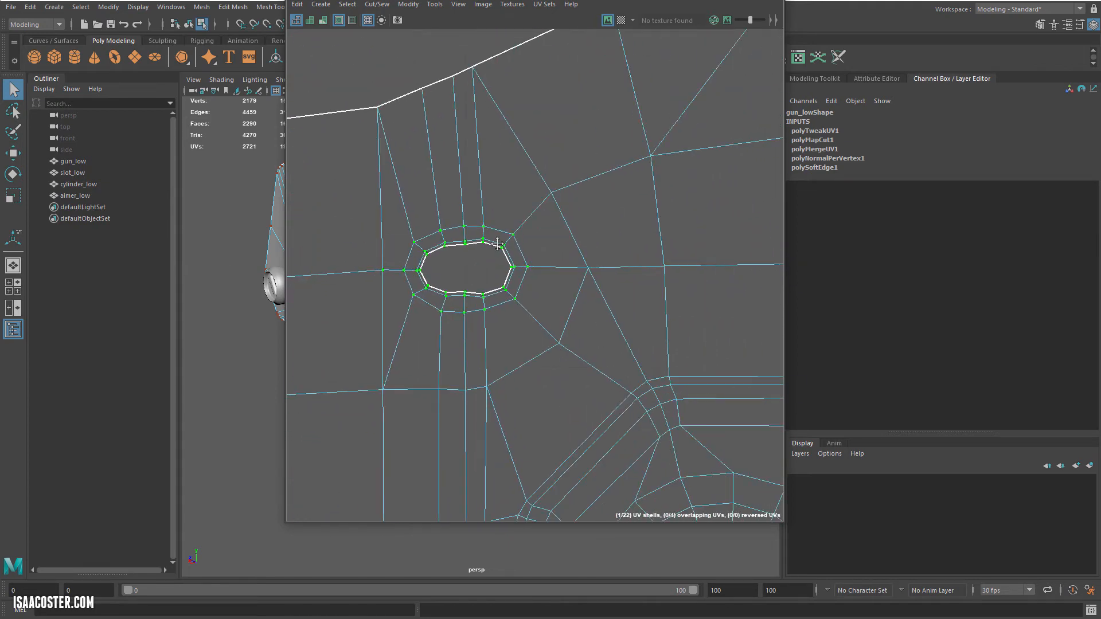
pyautogui.keyDown('alt'); pyautogui.moveTo(497, 244); pyautogui.dragTo(285, 412, button='middle'); pyautogui.keyUp('alt')
pyautogui.keyDown('alt'); pyautogui.moveTo(623, 183); pyautogui.dragTo(608, 234, button='middle'); pyautogui.keyUp('alt')
pyautogui.scroll(5, 627, 134)
pyautogui.scroll(-10, 624, 195)
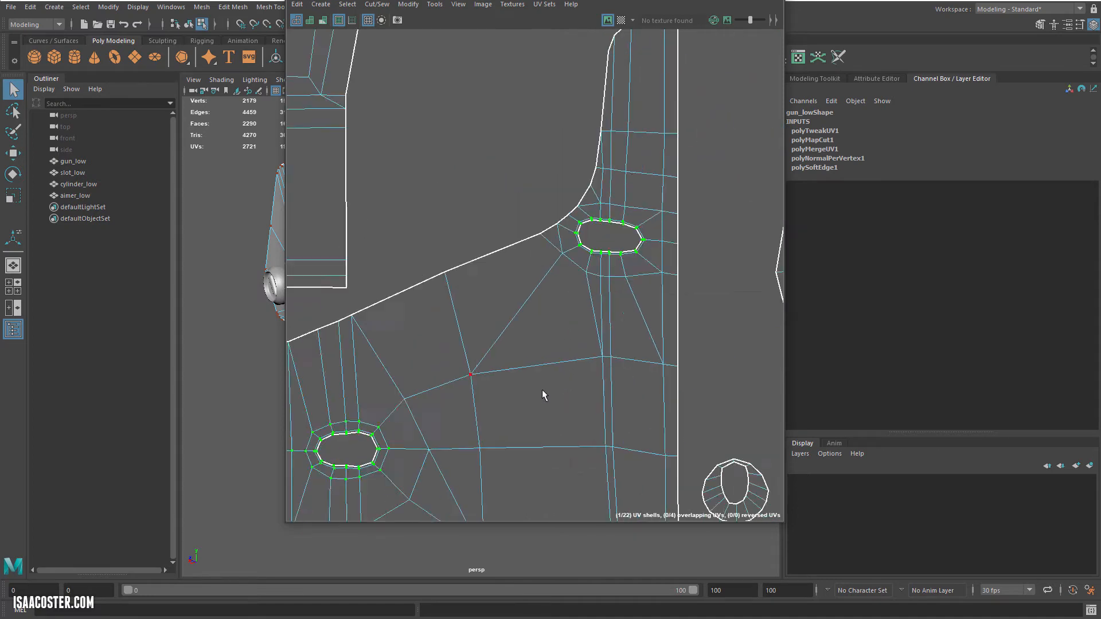
pyautogui.keyDown('alt'); pyautogui.moveTo(543, 396); pyautogui.dragTo(602, 255, button='middle'); pyautogui.keyUp('alt')
pyautogui.keyDown('alt'); pyautogui.moveTo(523, 442); pyautogui.dragTo(558, 219, button='middle'); pyautogui.keyUp('alt')
pyautogui.keyDown('alt'); pyautogui.moveTo(486, 342); pyautogui.dragTo(530, 263, button='middle'); pyautogui.keyUp('alt')
pyautogui.scroll(6, 530, 263)
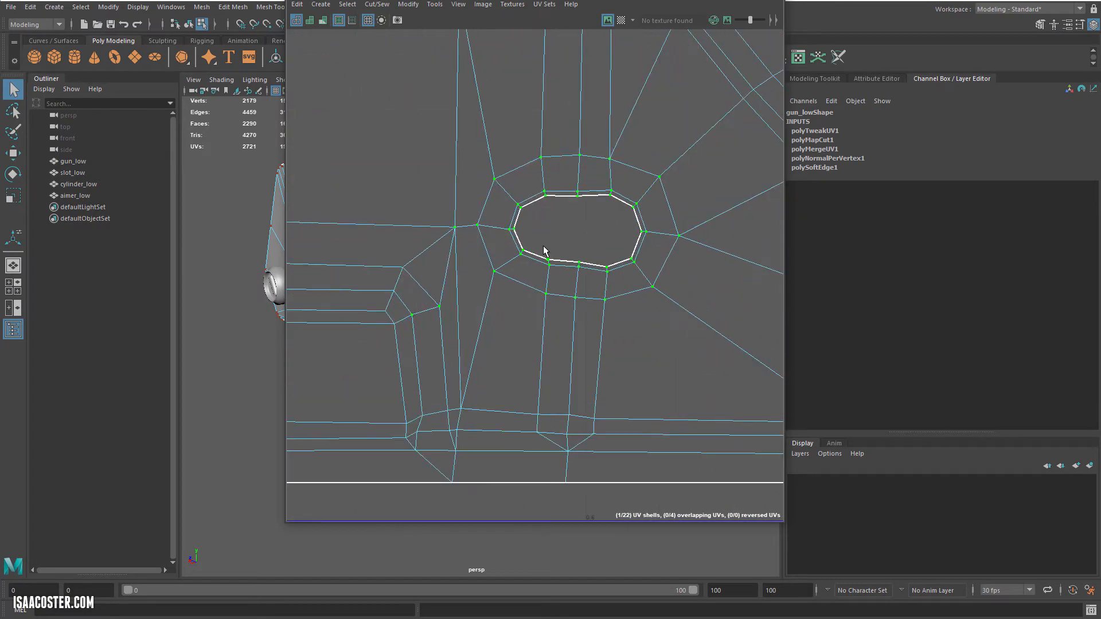
pyautogui.scroll(-3, 606, 234)
# Step: Switch gun_low back to object selection and bring up its full UV layout in the UV Editor
pyautogui.click(767, 1)
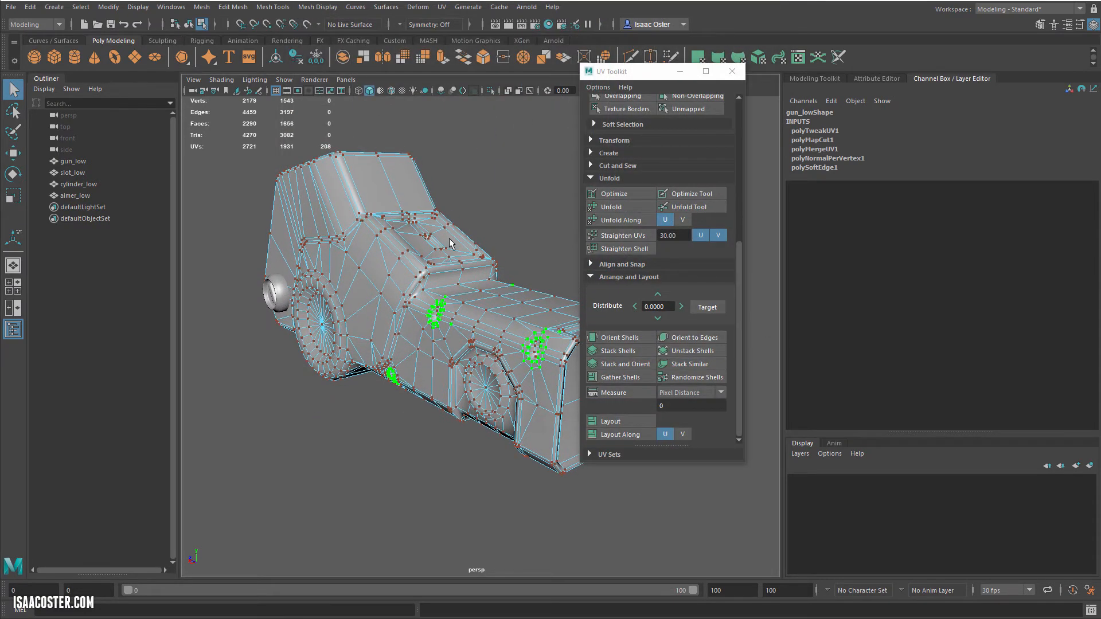
pyautogui.press('F8')
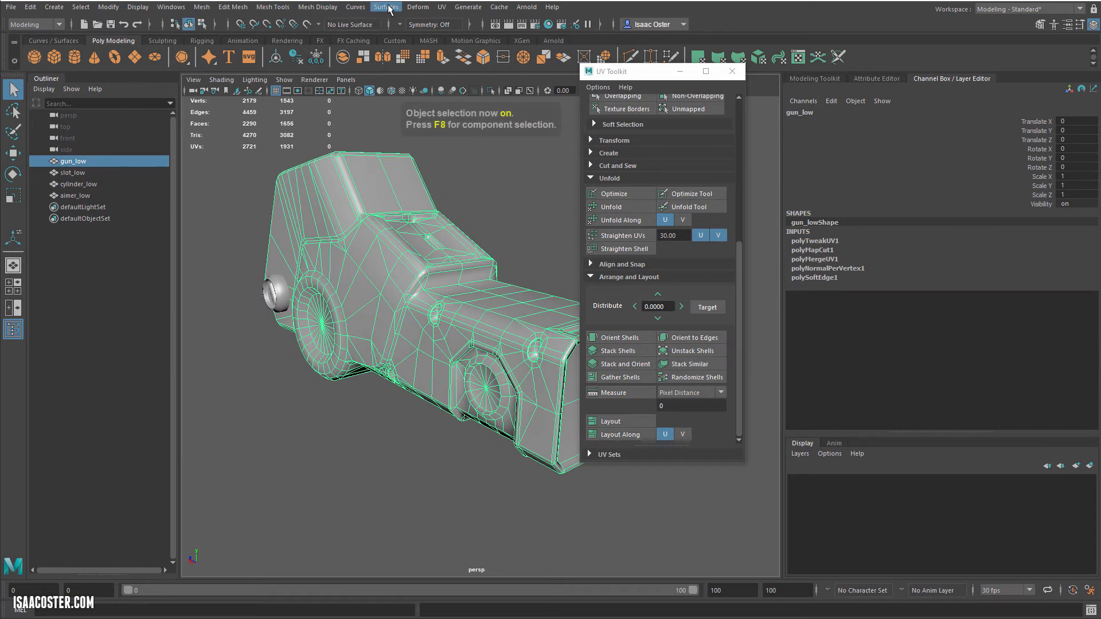
pyautogui.click(441, 7)
pyautogui.click(461, 23)
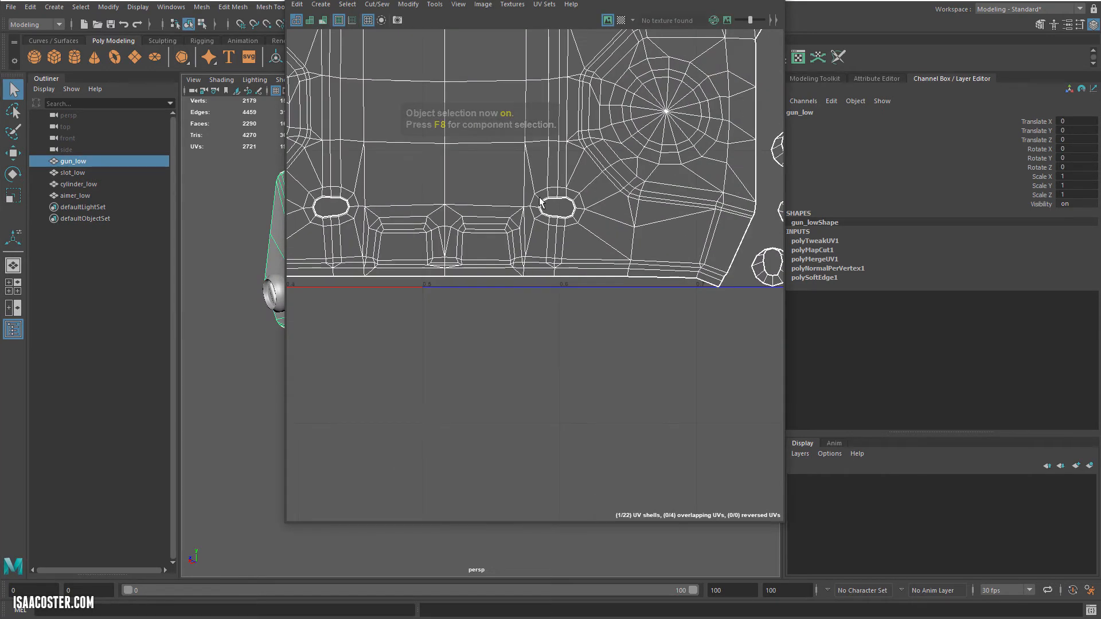
pyautogui.scroll(-5, 539, 202)
pyautogui.keyDown('alt'); pyautogui.moveTo(453, 150); pyautogui.dragTo(453, 201, button='middle'); pyautogui.keyUp('alt')
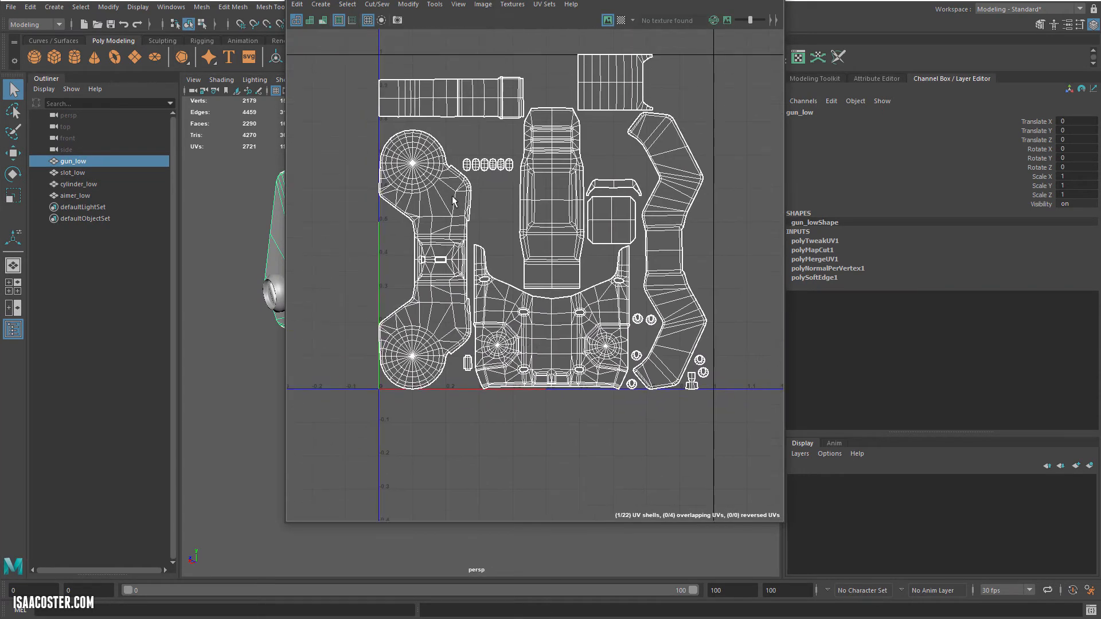
pyautogui.moveTo(453, 201); pyautogui.dragTo(453, 168, button='right')
# Step: Select the texture border edges of all gun_low UV shells and harden them
pyautogui.moveTo(351, 45); pyautogui.dragTo(745, 447)
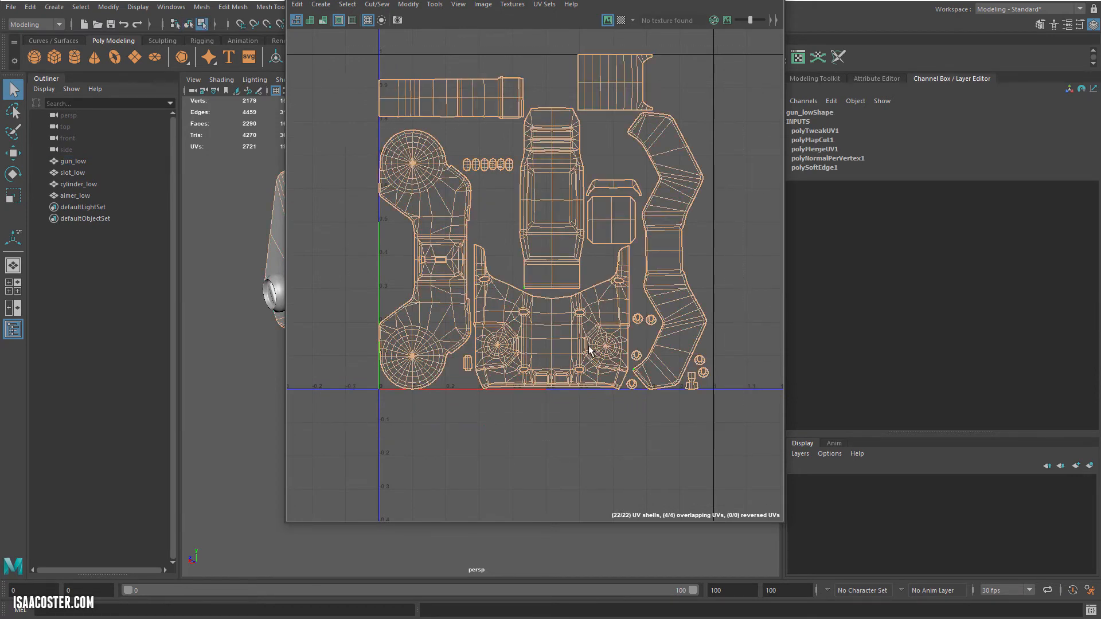
pyautogui.click(355, 6)
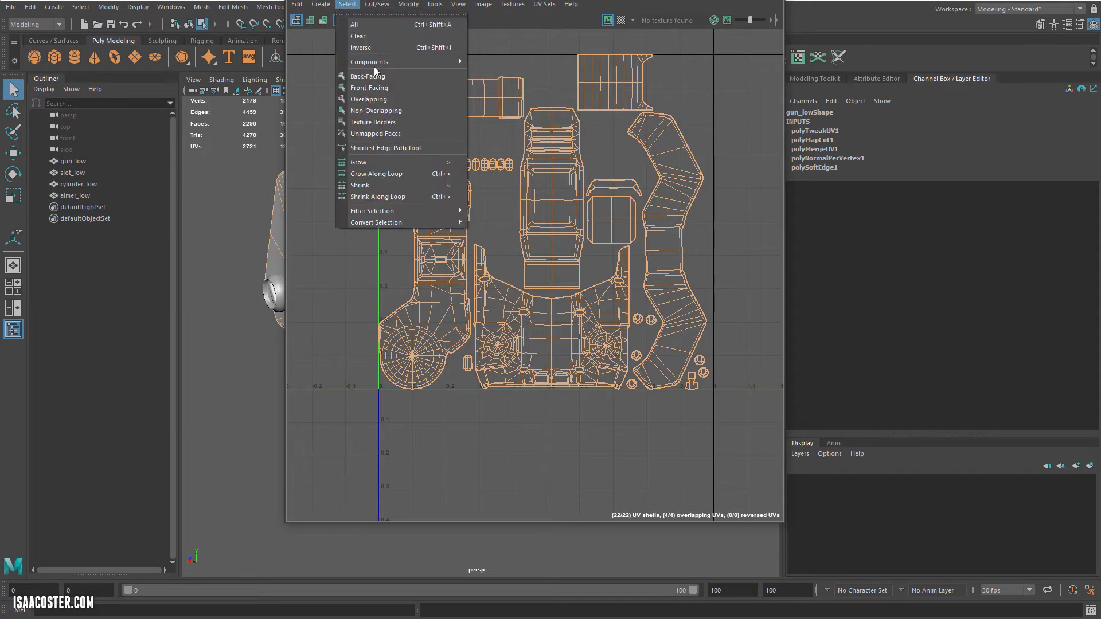
pyautogui.click(379, 122)
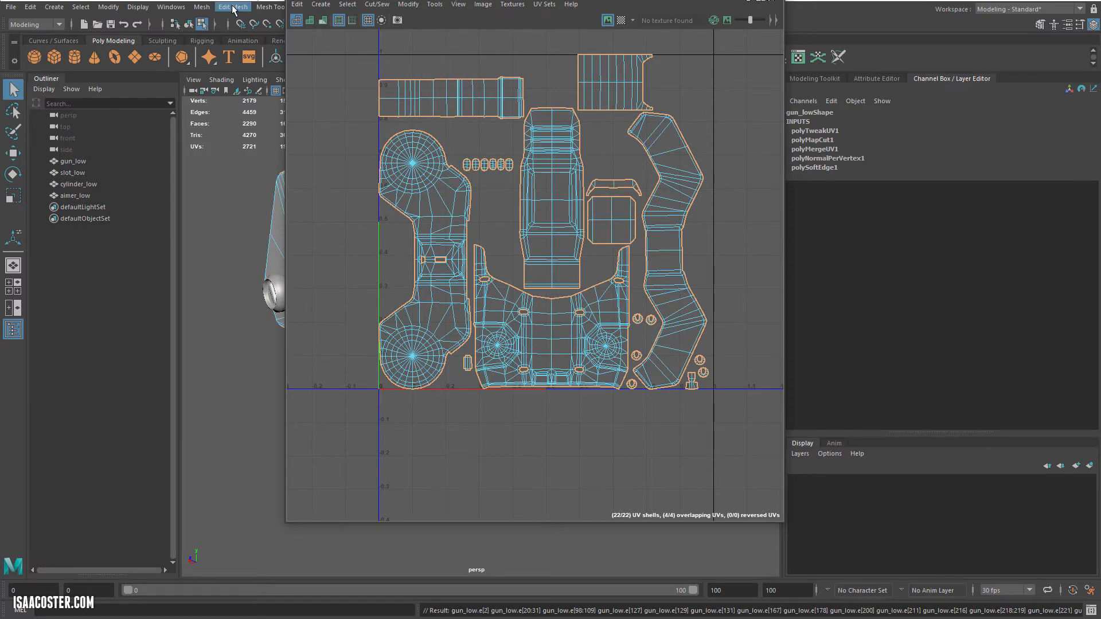
pyautogui.click(268, 6)
pyautogui.click(438, 1)
pyautogui.moveTo(442, 1); pyautogui.dragTo(553, 51)
pyautogui.click(317, 6)
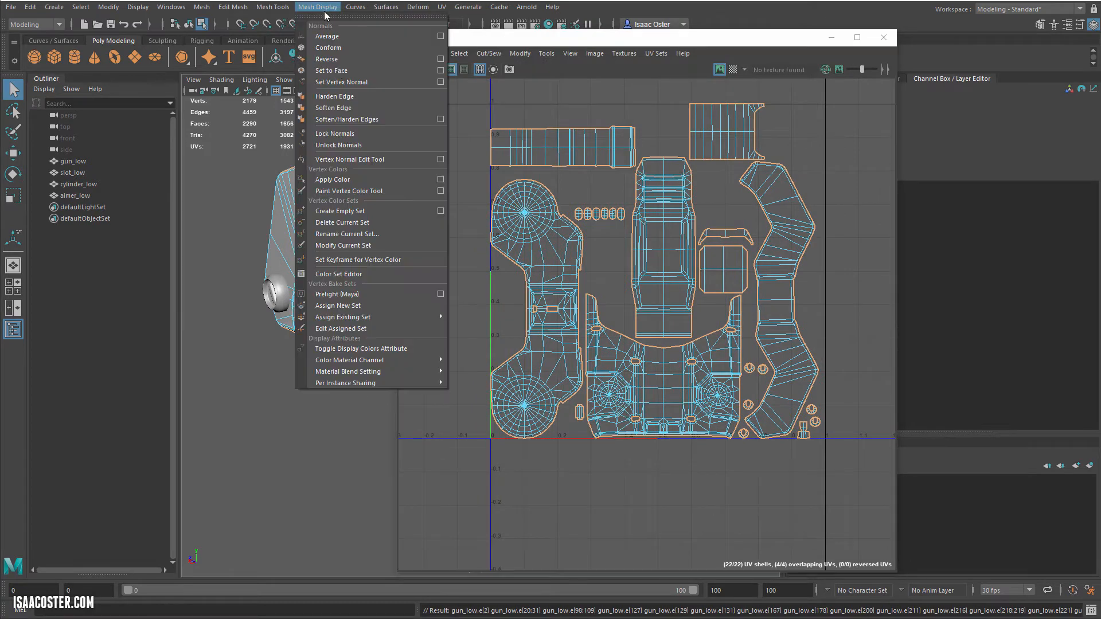
pyautogui.click(353, 99)
pyautogui.keyDown('alt'); pyautogui.moveTo(291, 192); pyautogui.dragTo(266, 184); pyautogui.keyUp('alt')
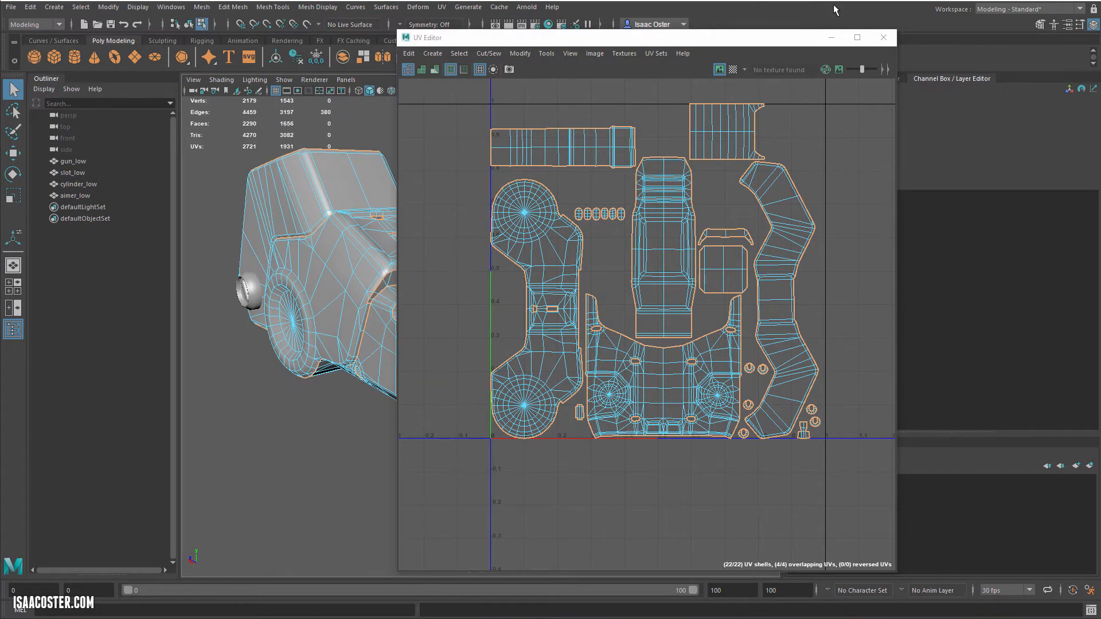
# Step: Close the UV Editor, return gun_low to object selection and delete its construction history
pyautogui.click(884, 38)
pyautogui.keyDown('alt'); pyautogui.moveTo(465, 183); pyautogui.dragTo(456, 181); pyautogui.keyUp('alt')
pyautogui.press('F8')
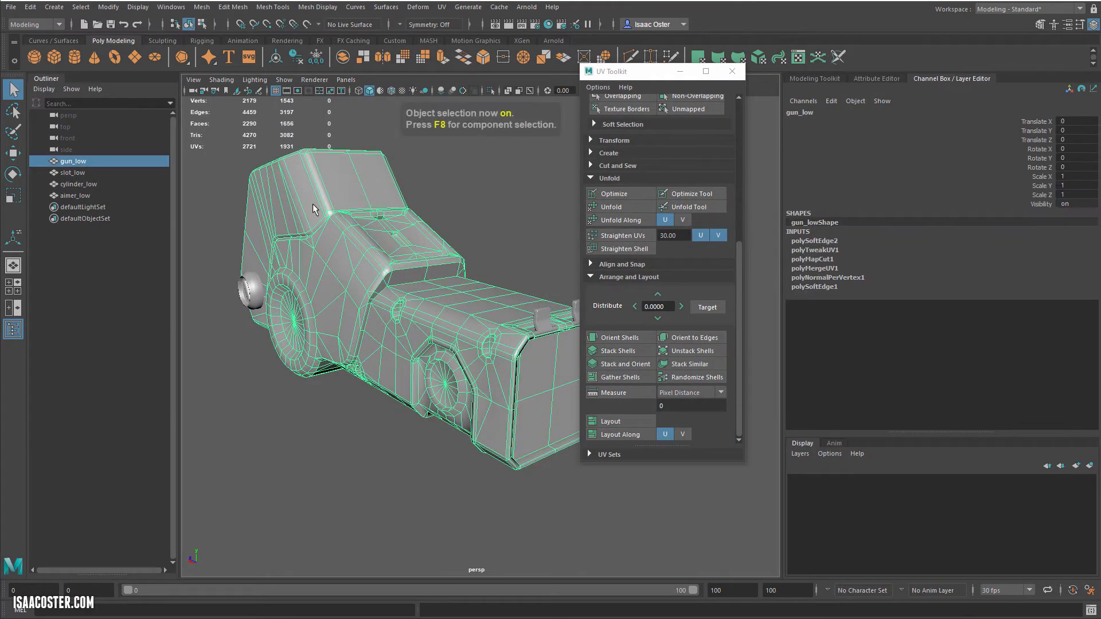
pyautogui.keyDown('alt'); pyautogui.moveTo(368, 257); pyautogui.dragTo(329, 245); pyautogui.keyUp('alt')
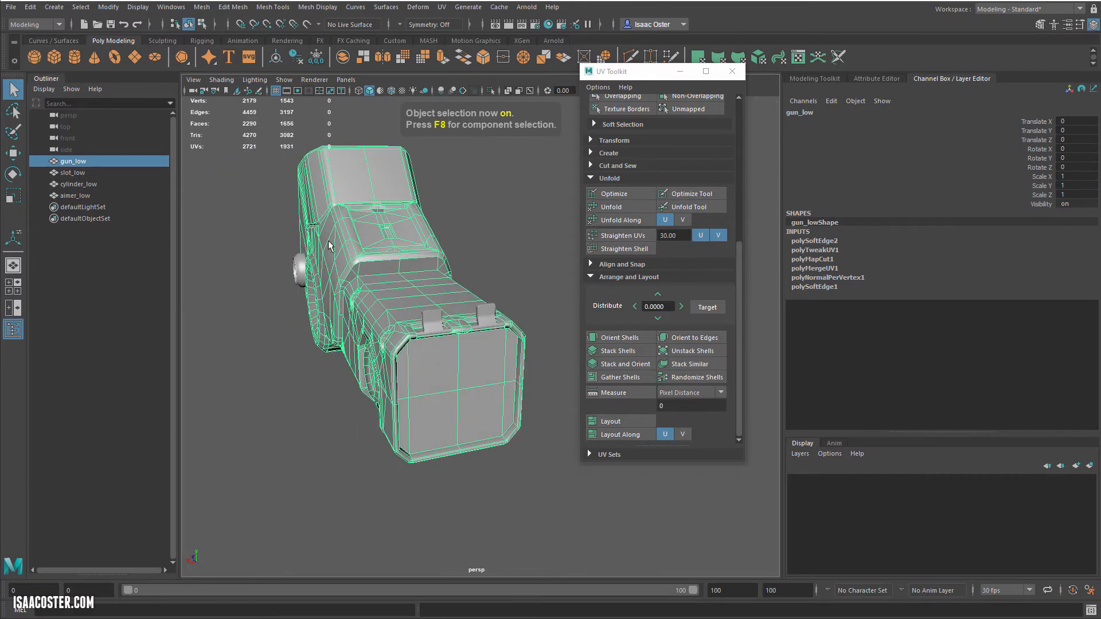
pyautogui.click(27, 10)
pyautogui.moveTo(114, 153)
pyautogui.click(229, 152)
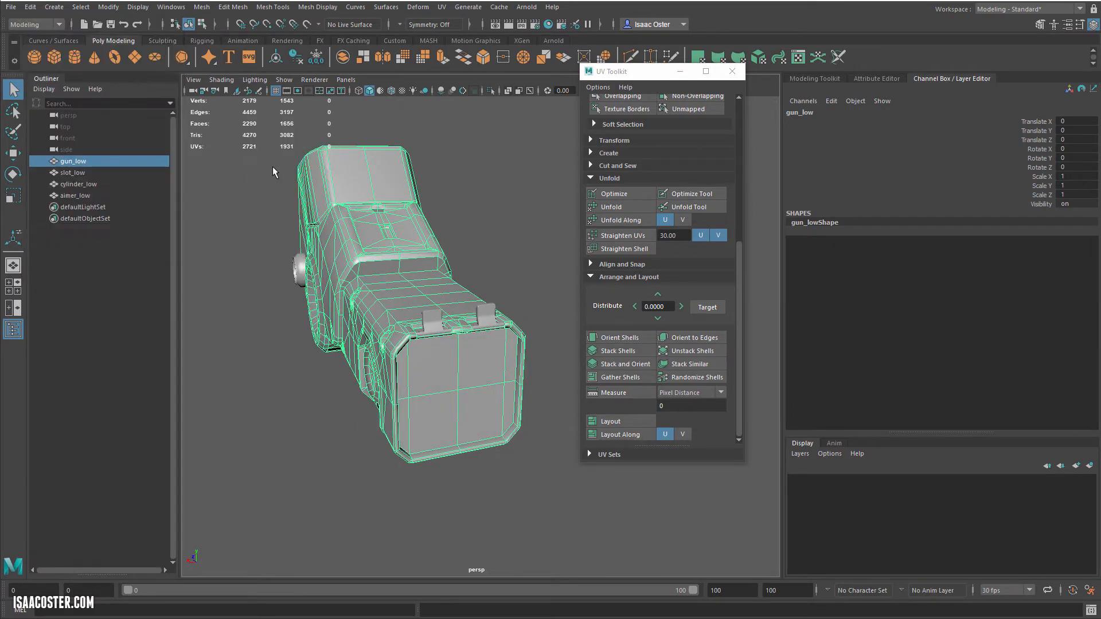
# Step: Select all four low-poly meshes and check their combined UV layout in the UV Editor
pyautogui.moveTo(587, 498); pyautogui.dragTo(587, 499)
pyautogui.keyDown('alt'); pyautogui.moveTo(401, 287); pyautogui.dragTo(453, 270); pyautogui.keyUp('alt')
pyautogui.click(441, 7)
pyautogui.click(468, 27)
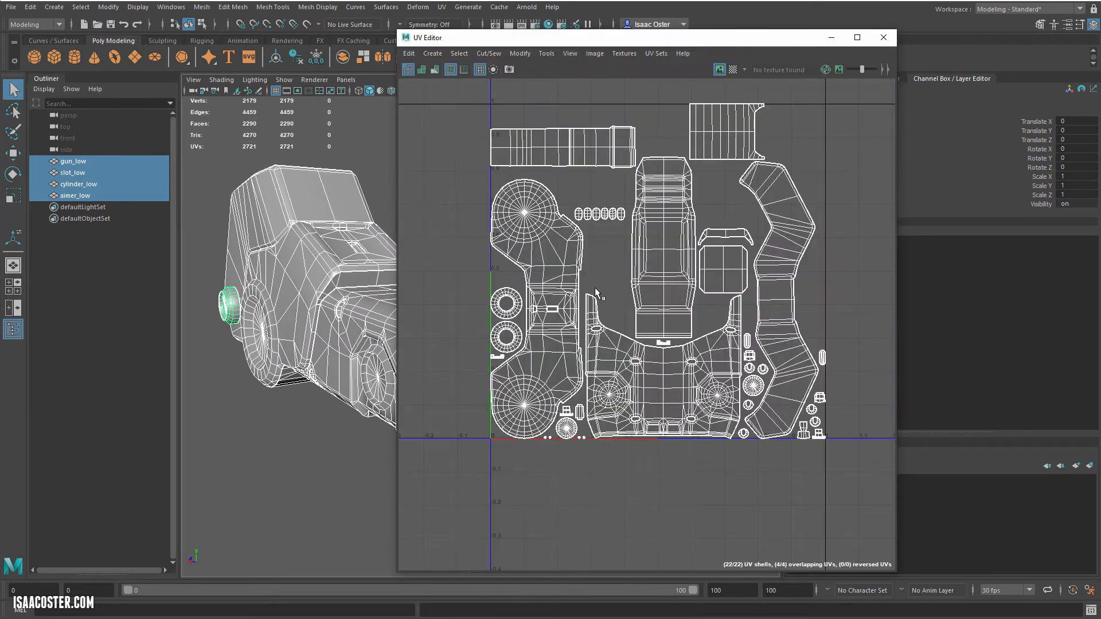
pyautogui.scroll(3, 608, 387)
pyautogui.keyDown('alt'); pyautogui.moveTo(723, 420); pyautogui.dragTo(528, 403, button='middle'); pyautogui.keyUp('alt')
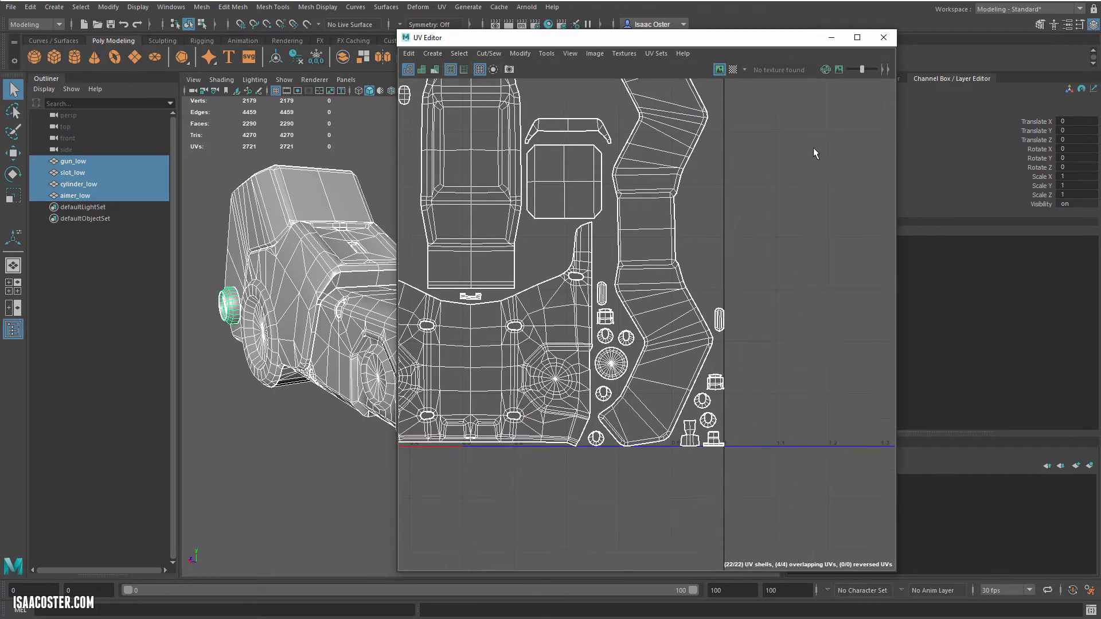
pyautogui.click(884, 38)
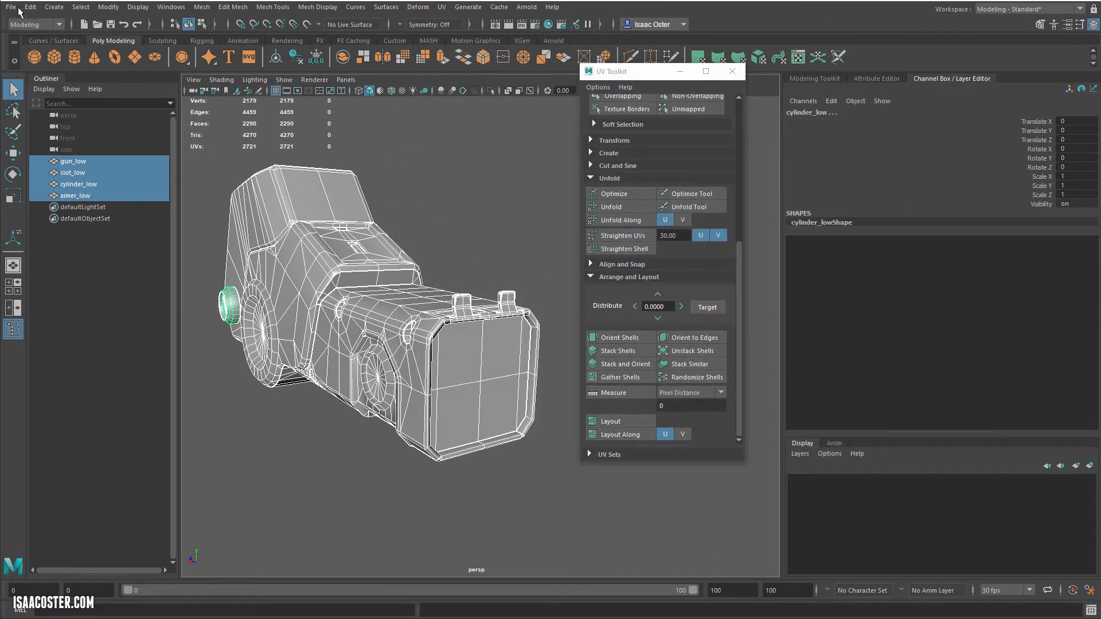
# Step: Export the selected meshes as FBX, overwriting gun_low_temp.fbx in the geo folder
pyautogui.click(10, 7)
pyautogui.click(52, 156)
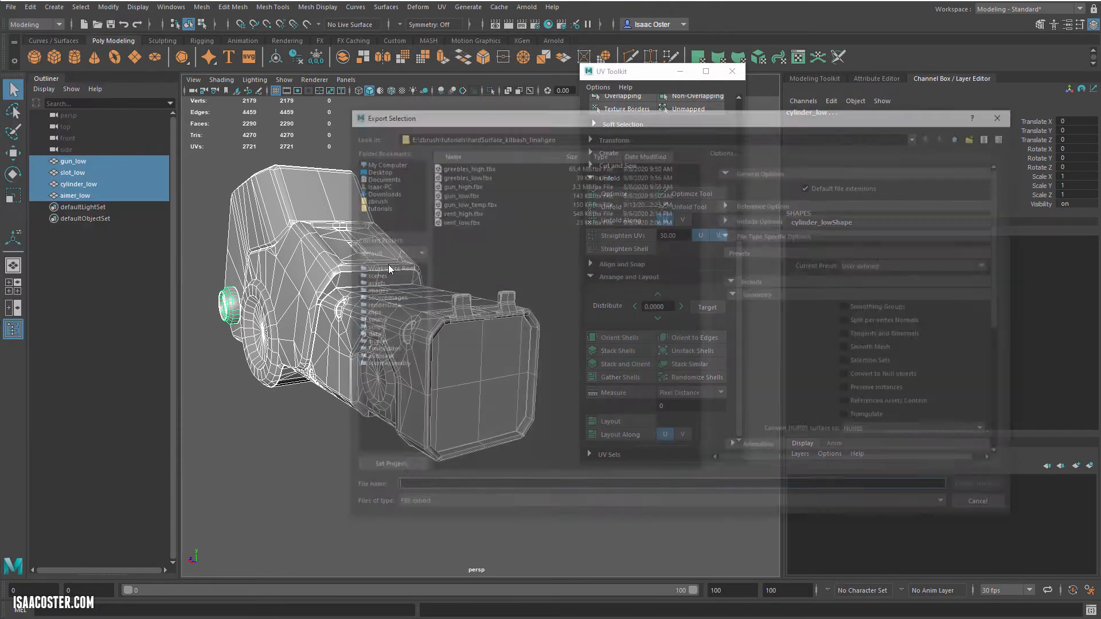
pyautogui.click(477, 203)
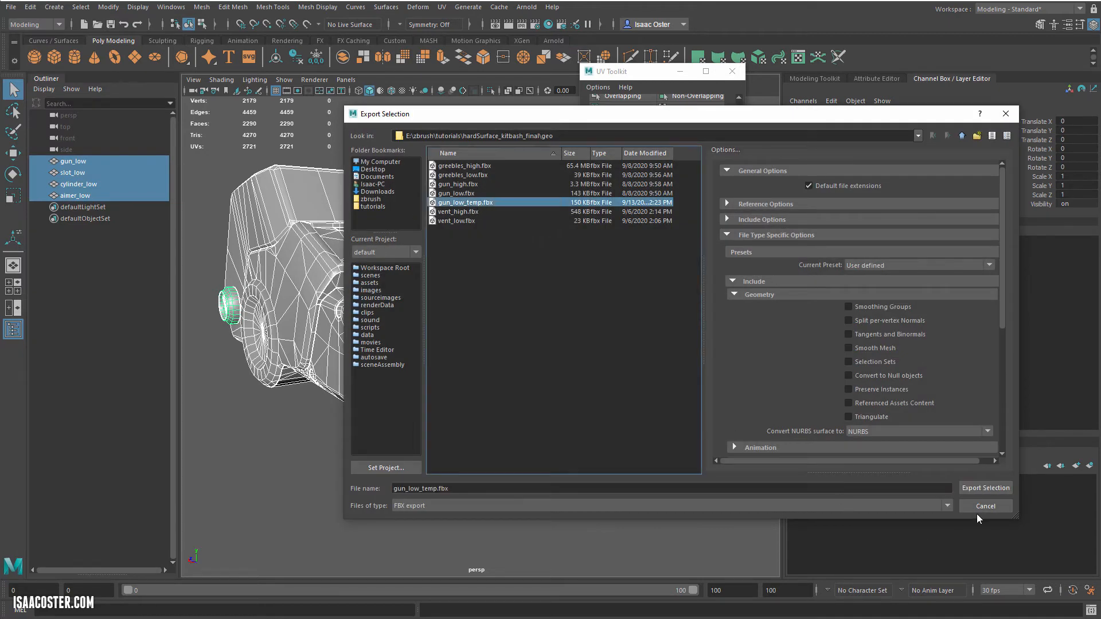
pyautogui.click(982, 487)
pyautogui.click(662, 337)
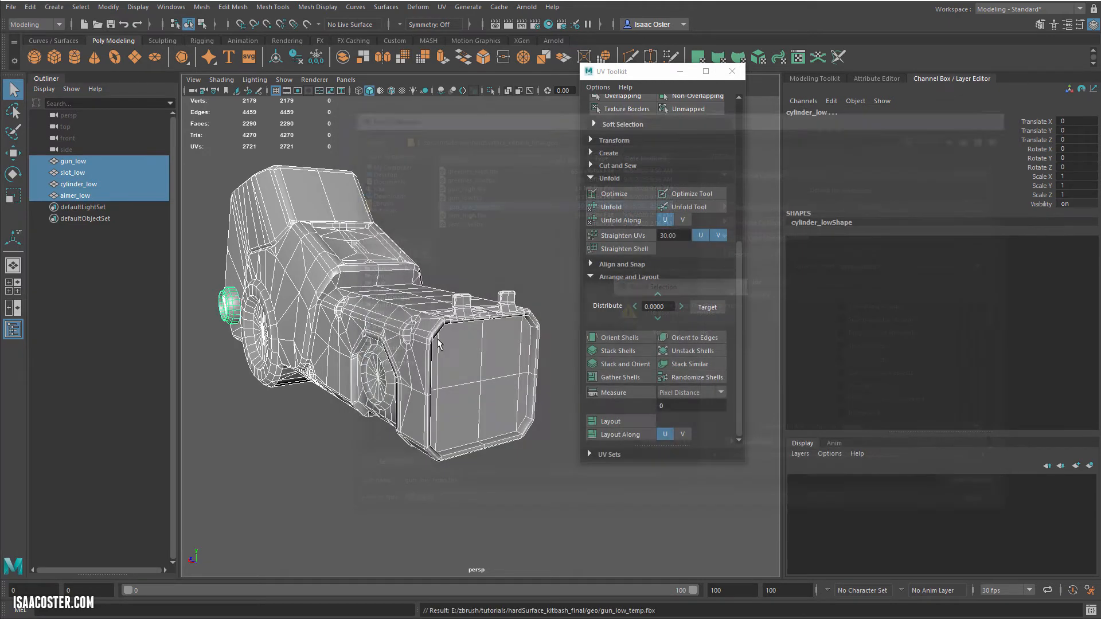
pyautogui.moveTo(455, 432)
pyautogui.keyDown('alt'); pyautogui.mouseDown()
pyautogui.moveTo(527, 445)
pyautogui.moveTo(469, 456)
pyautogui.moveTo(449, 445)
pyautogui.mouseUp(); pyautogui.keyUp('alt')
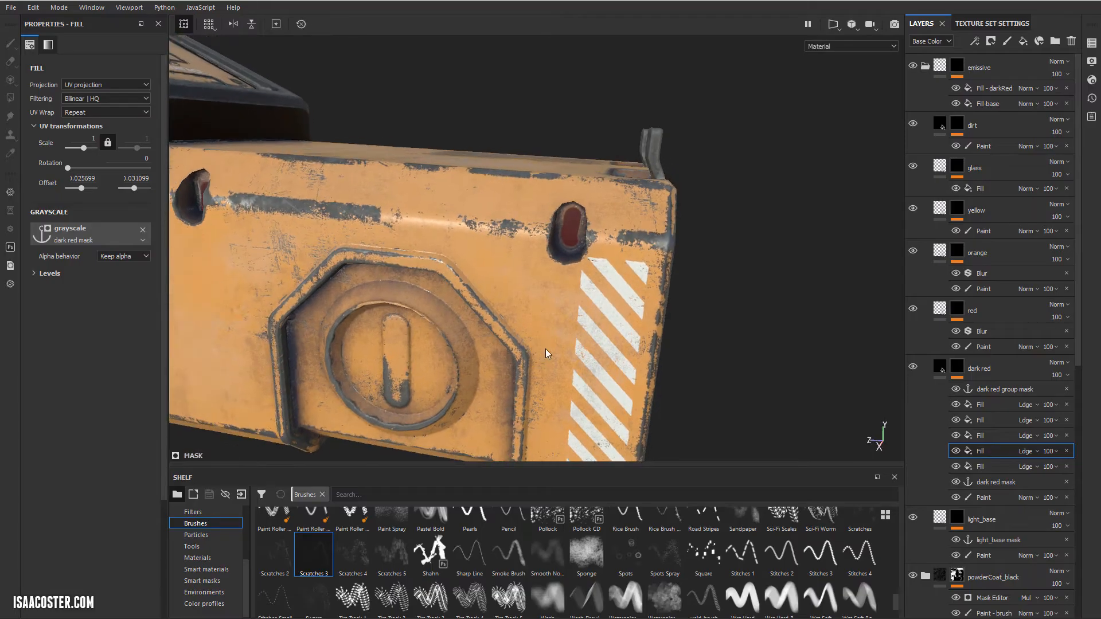
# Step: Replace the project's mesh with gun_low_temp.fbx from the geo folder, keeping the existing import settings
pyautogui.click(59, 7)
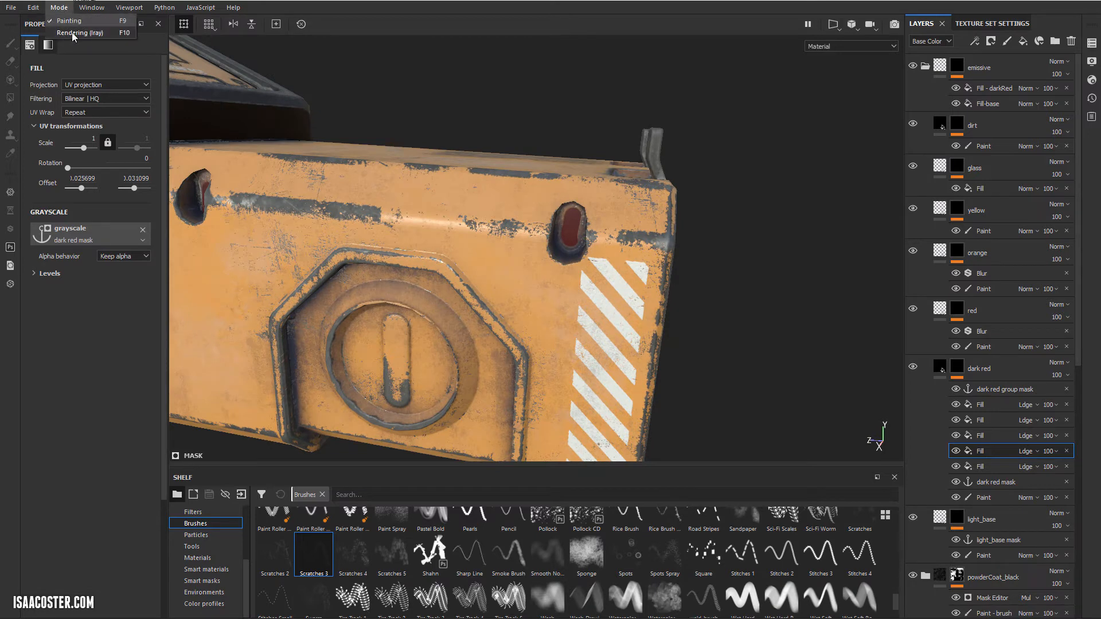
pyautogui.moveTo(40, 9)
pyautogui.click(81, 45)
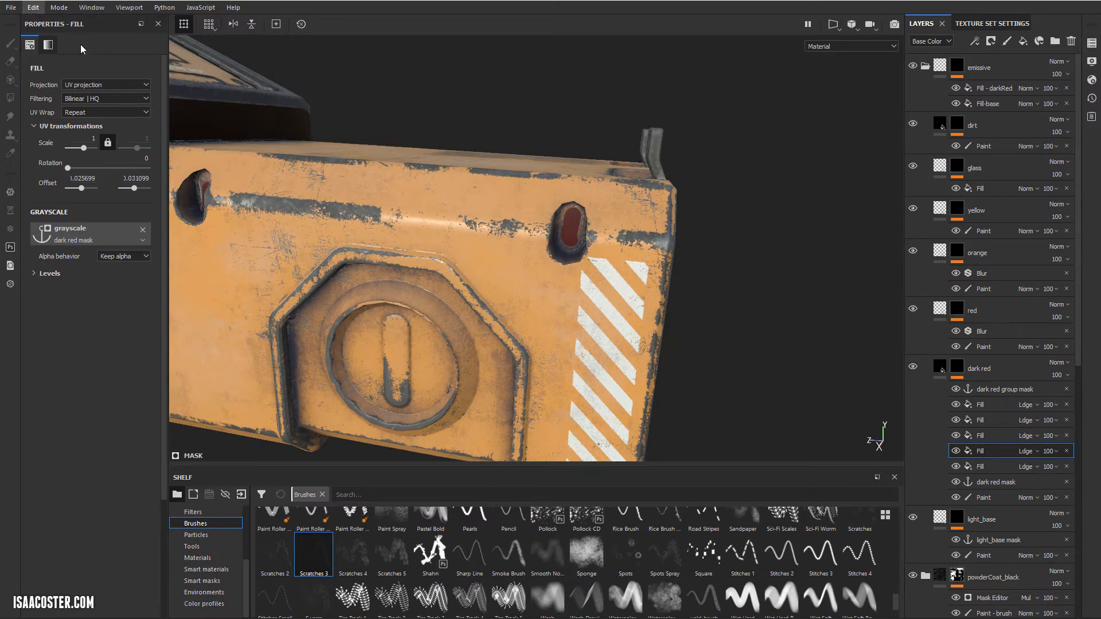
pyautogui.click(628, 220)
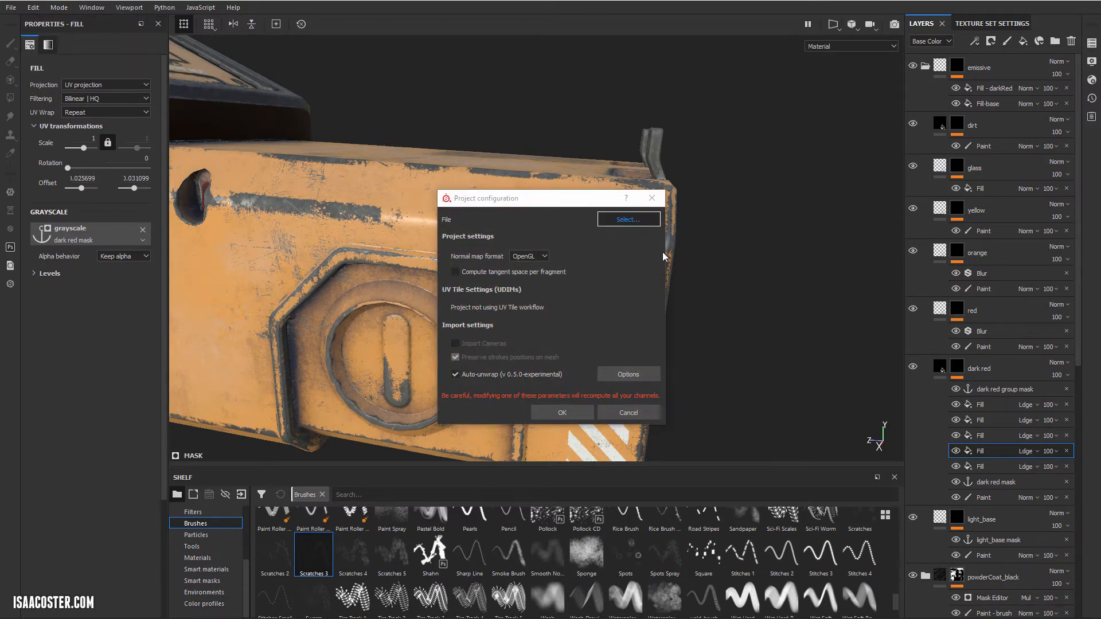
pyautogui.click(949, 306)
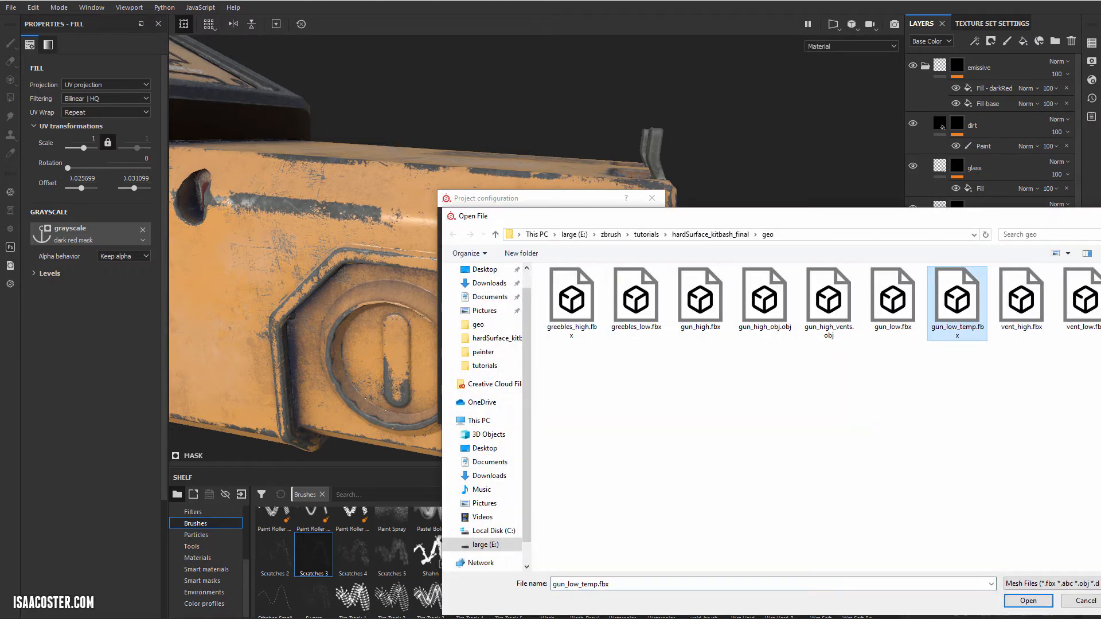
pyautogui.press('Return')
pyautogui.click(563, 413)
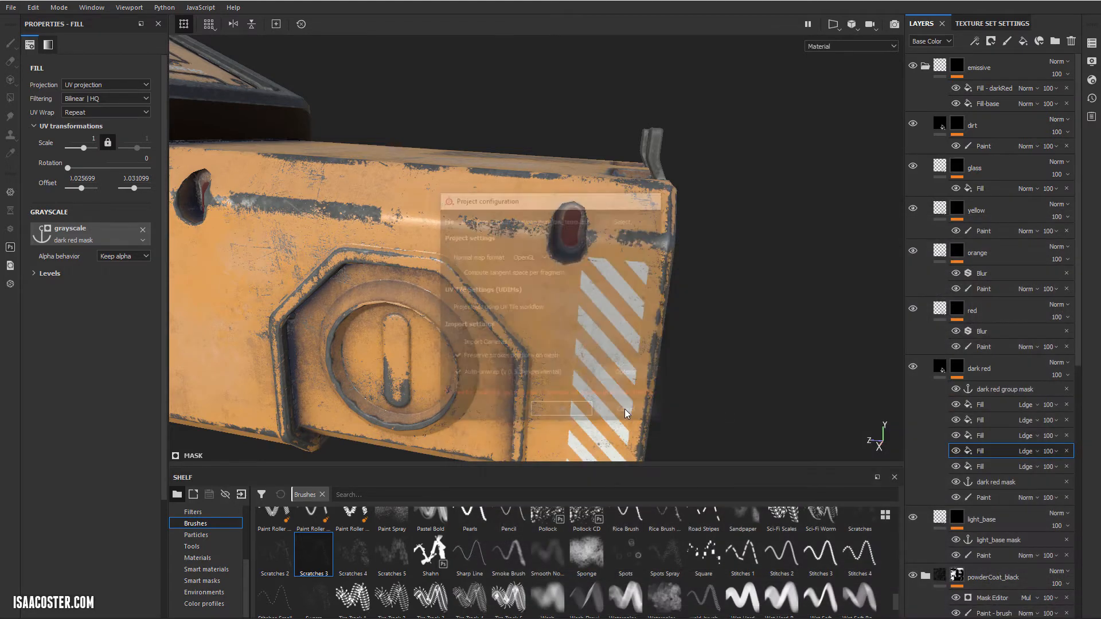
# Step: Rebake the gun texture set's mesh maps, all except ID, at 2048 with the existing high-definition meshes
pyautogui.scroll(-2, 676, 340)
pyautogui.keyDown('alt'); pyautogui.moveTo(676, 340); pyautogui.dragTo(366, 185); pyautogui.keyUp('alt')
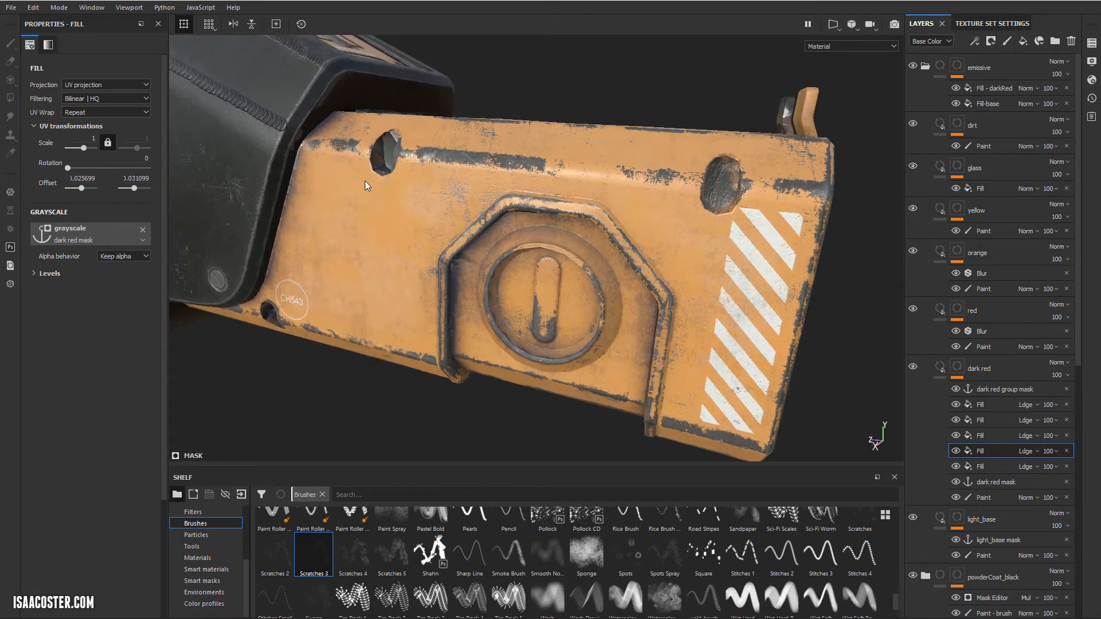
pyautogui.keyDown('alt'); pyautogui.moveTo(384, 139); pyautogui.dragTo(794, 332); pyautogui.keyUp('alt')
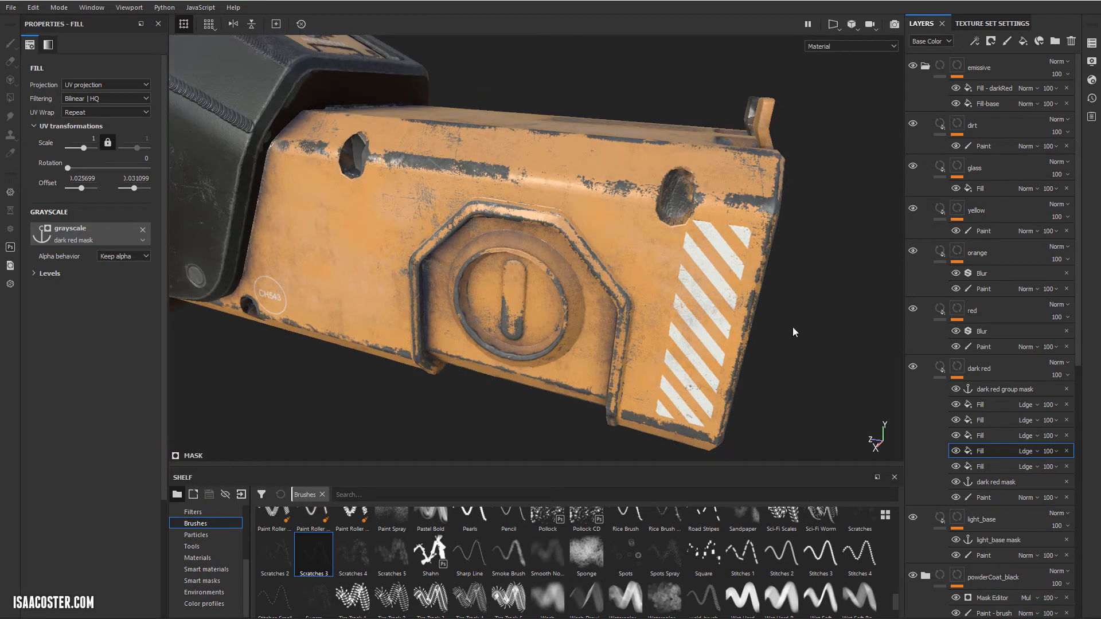
pyautogui.click(985, 23)
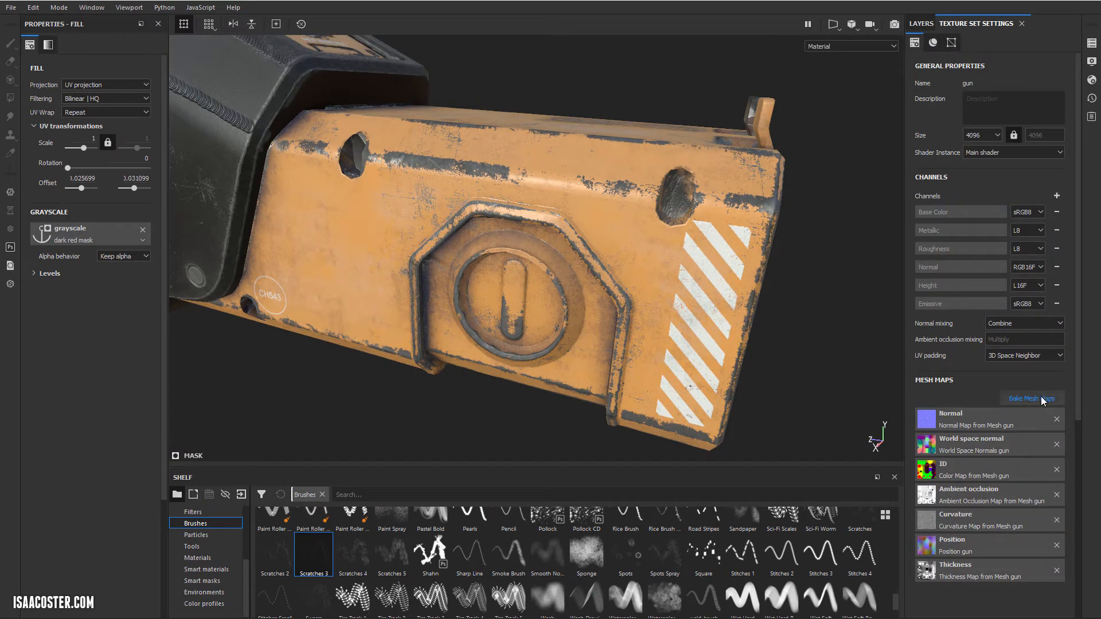
pyautogui.click(1042, 398)
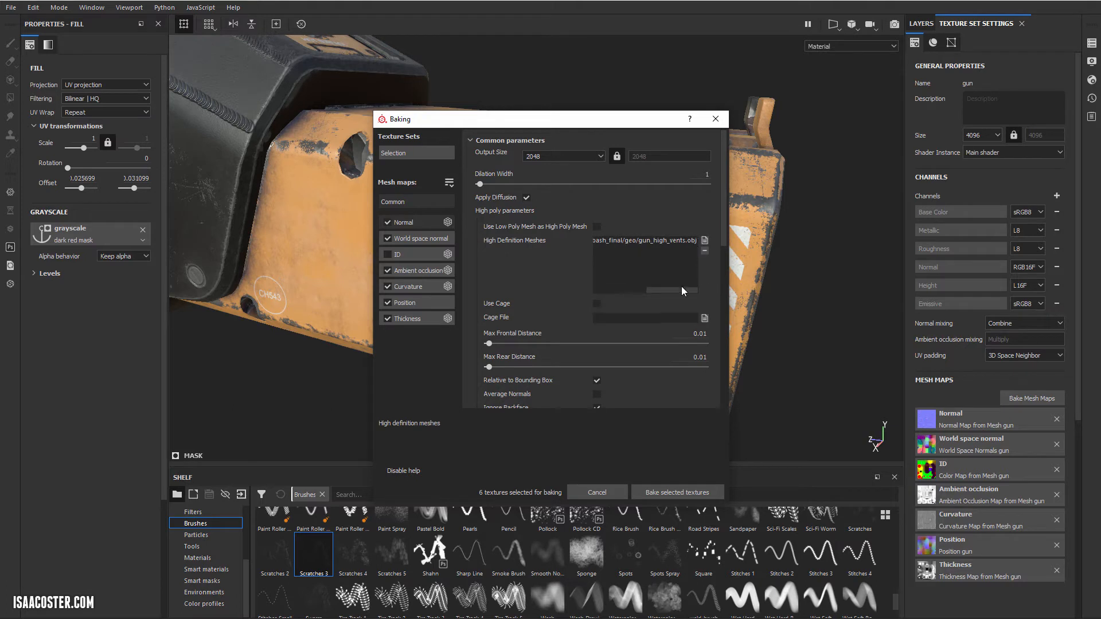
pyautogui.moveTo(682, 290); pyautogui.dragTo(608, 290)
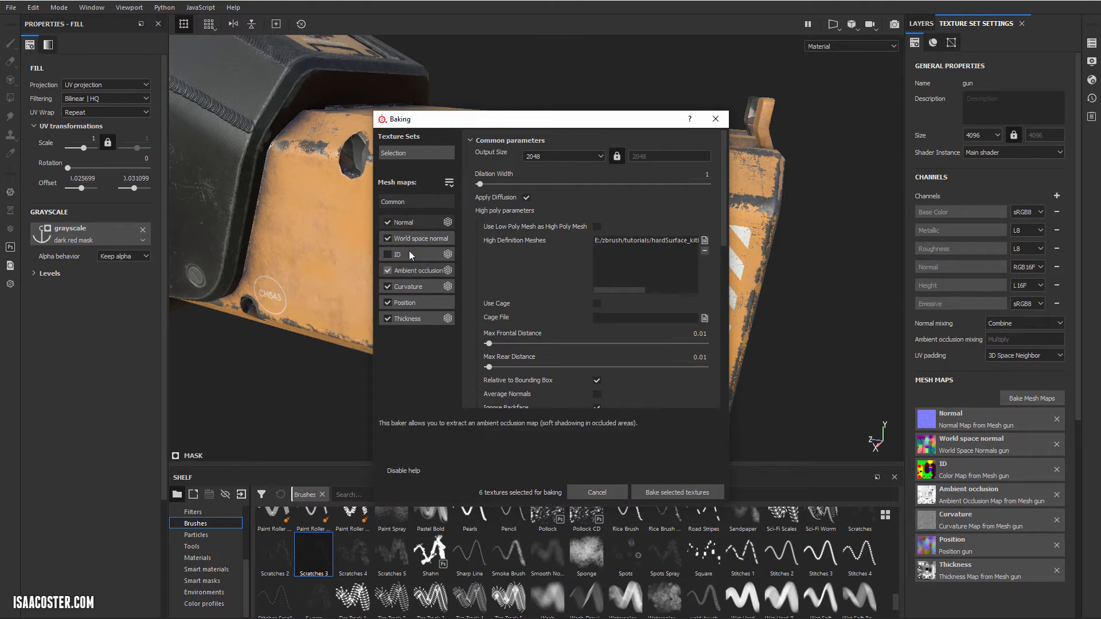
pyautogui.click(678, 492)
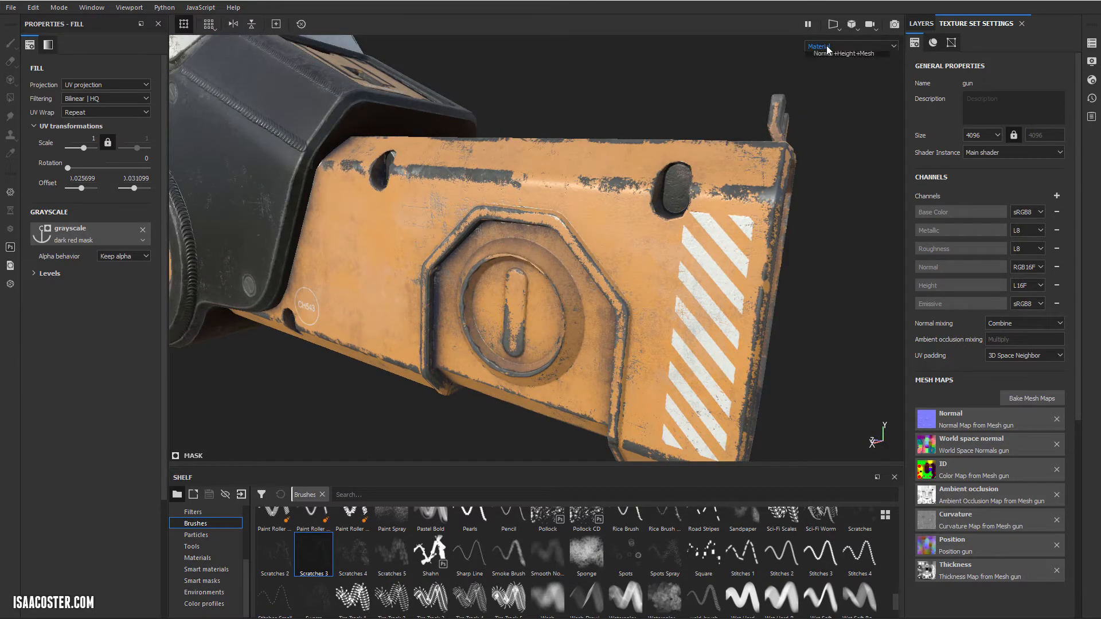
# Step: Display the ID mesh map on the gun and inspect its colours at the front sights and vents
pyautogui.scroll(-2, 841, 109)
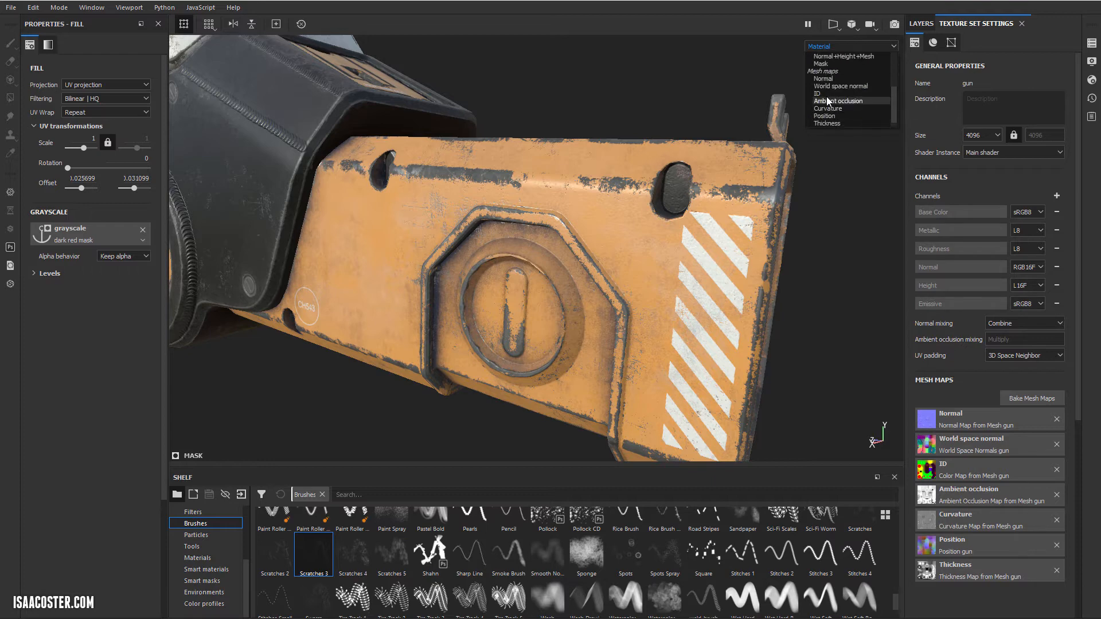
pyautogui.click(825, 94)
pyautogui.keyDown('alt'); pyautogui.moveTo(812, 280); pyautogui.dragTo(787, 240); pyautogui.keyUp('alt')
pyautogui.keyDown('alt'); pyautogui.moveTo(786, 241); pyautogui.dragTo(586, 238, button='right'); pyautogui.keyUp('alt')
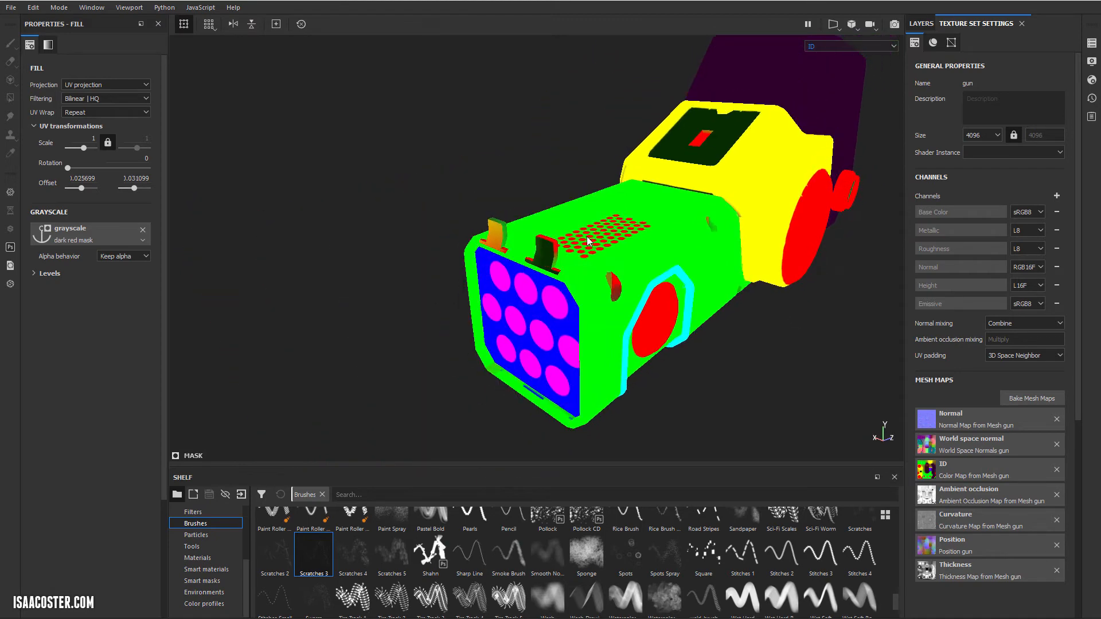
pyautogui.keyDown('alt'); pyautogui.moveTo(586, 238); pyautogui.dragTo(611, 241); pyautogui.keyUp('alt')
# Step: Reopen the baking settings and limit the bake to the ID map
pyautogui.click(1036, 398)
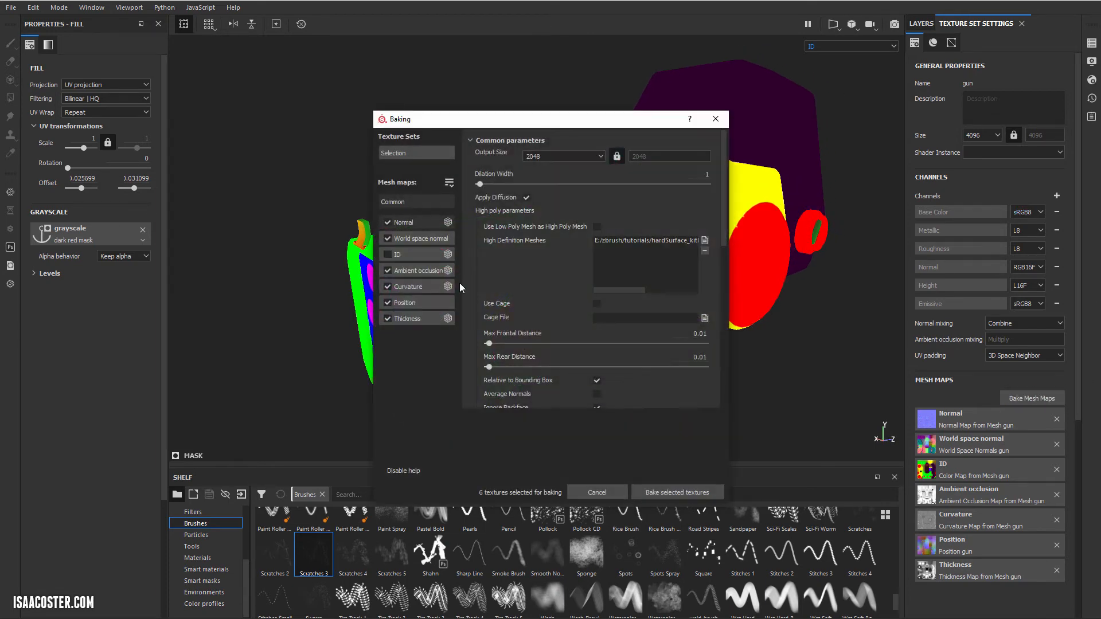
pyautogui.click(388, 238)
pyautogui.click(388, 270)
pyautogui.click(387, 286)
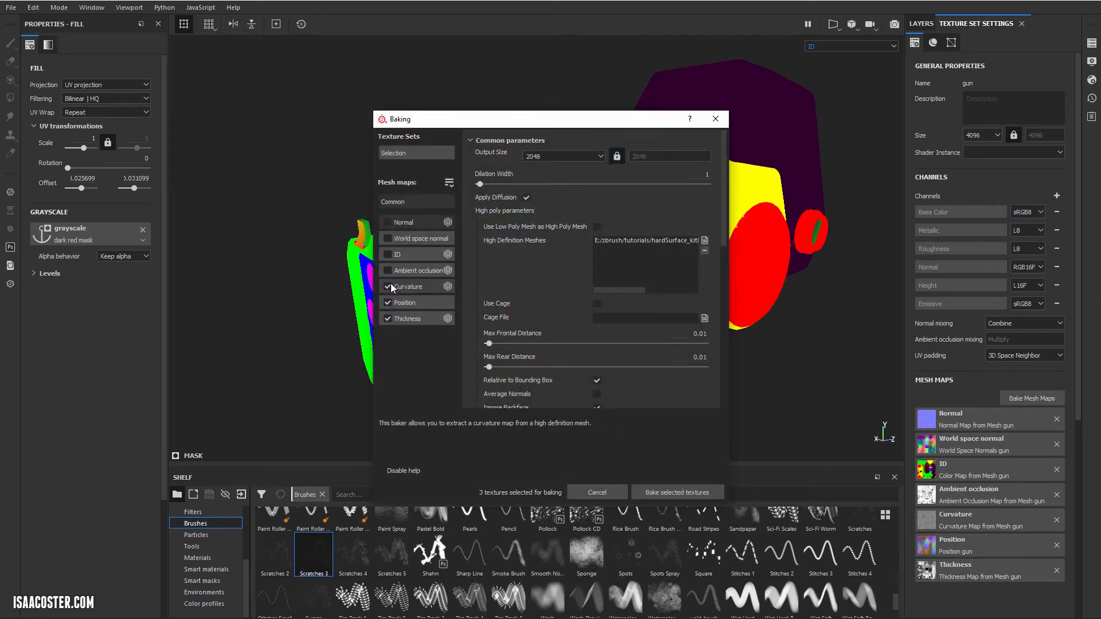
pyautogui.click(387, 318)
pyautogui.click(388, 302)
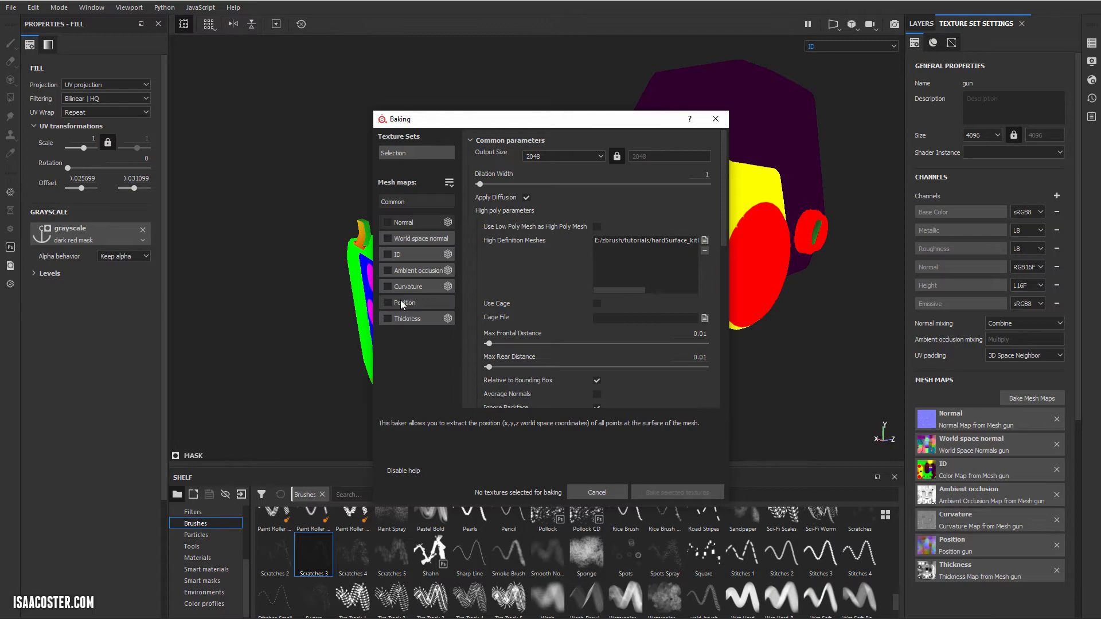
pyautogui.click(388, 254)
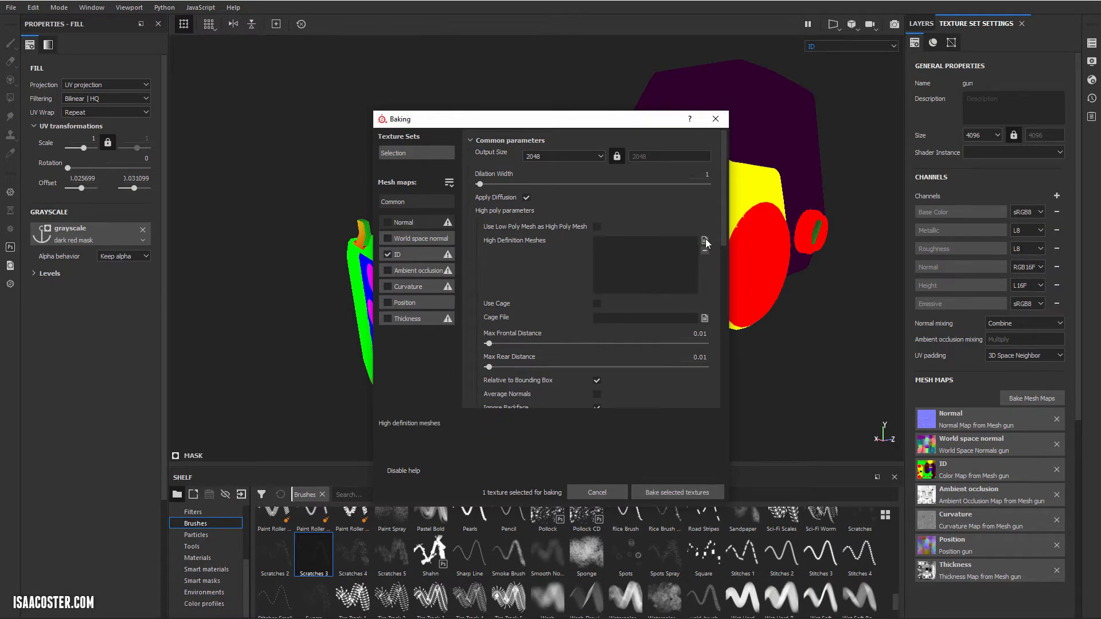
# Step: Set gun_high.fbx as the high-definition mesh and bake the ID map
pyautogui.click(705, 241)
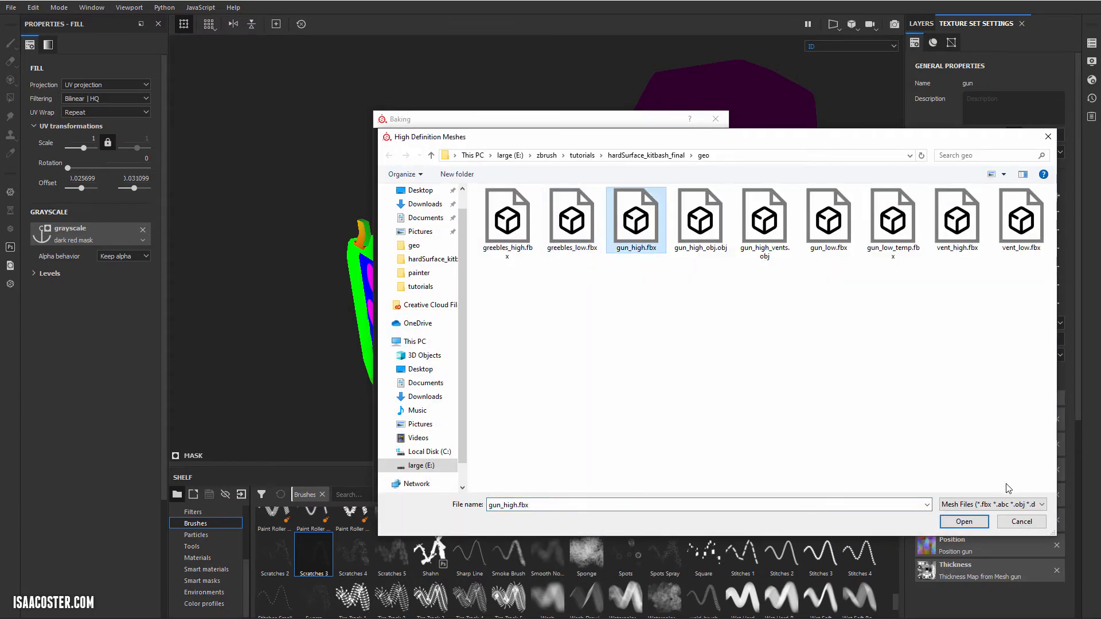
pyautogui.click(966, 521)
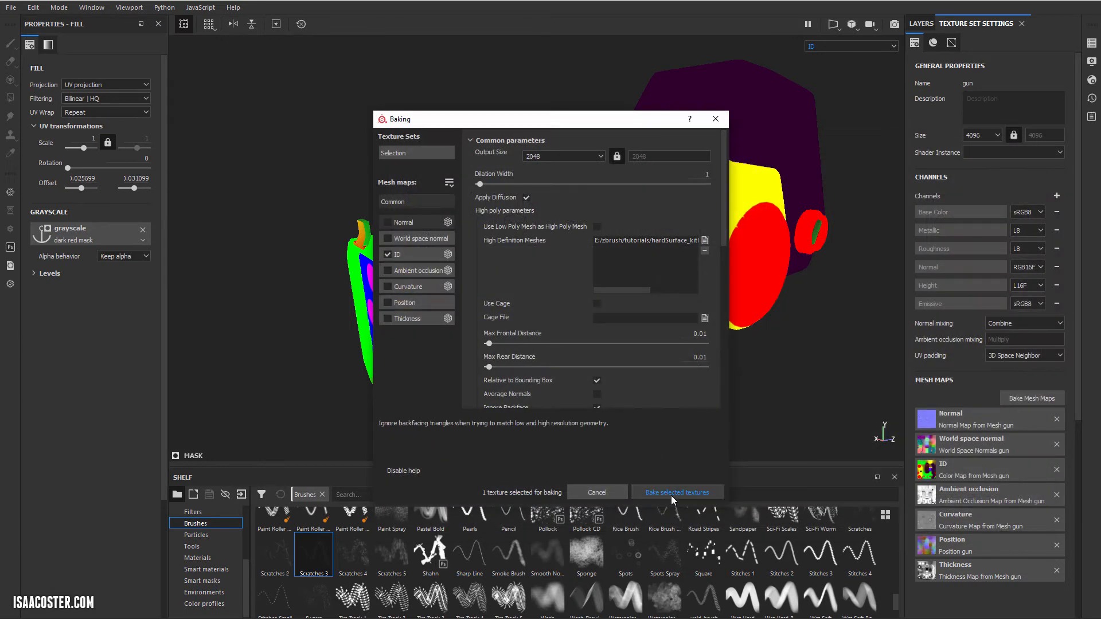
pyautogui.click(666, 492)
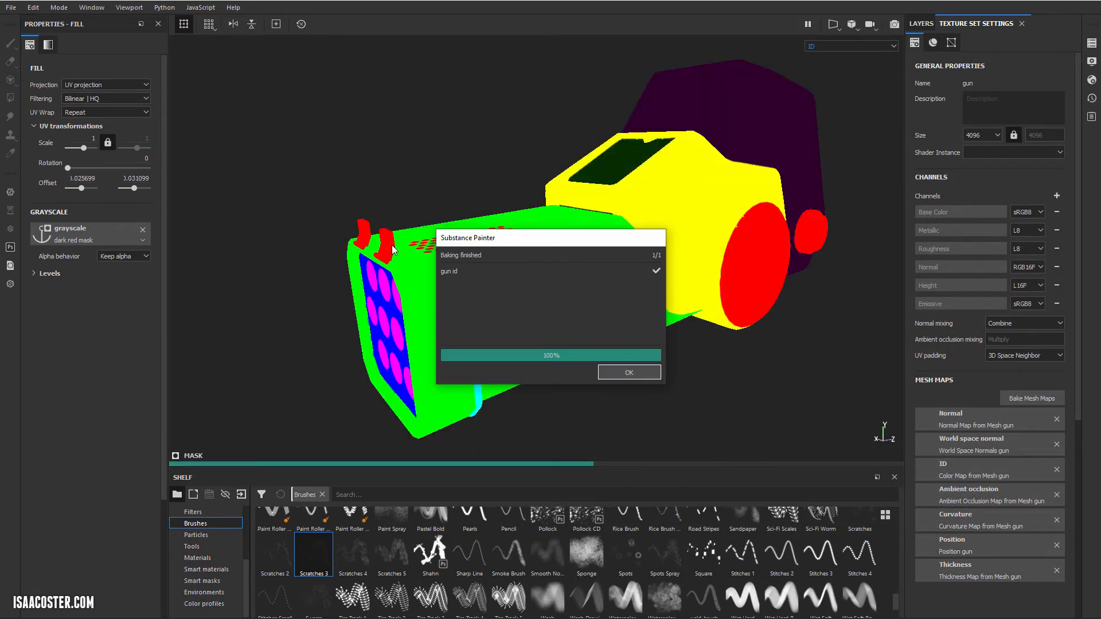
pyautogui.click(629, 373)
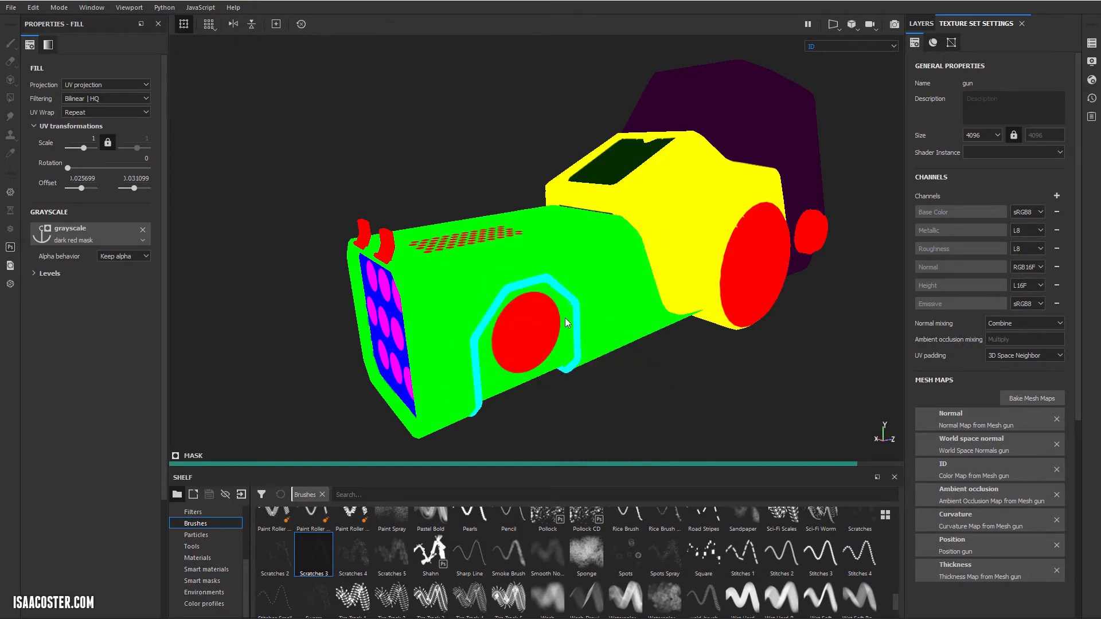
# Step: Examine the rebaked ID map on the gun's front sights, vents and side
pyautogui.scroll(3, 457, 335)
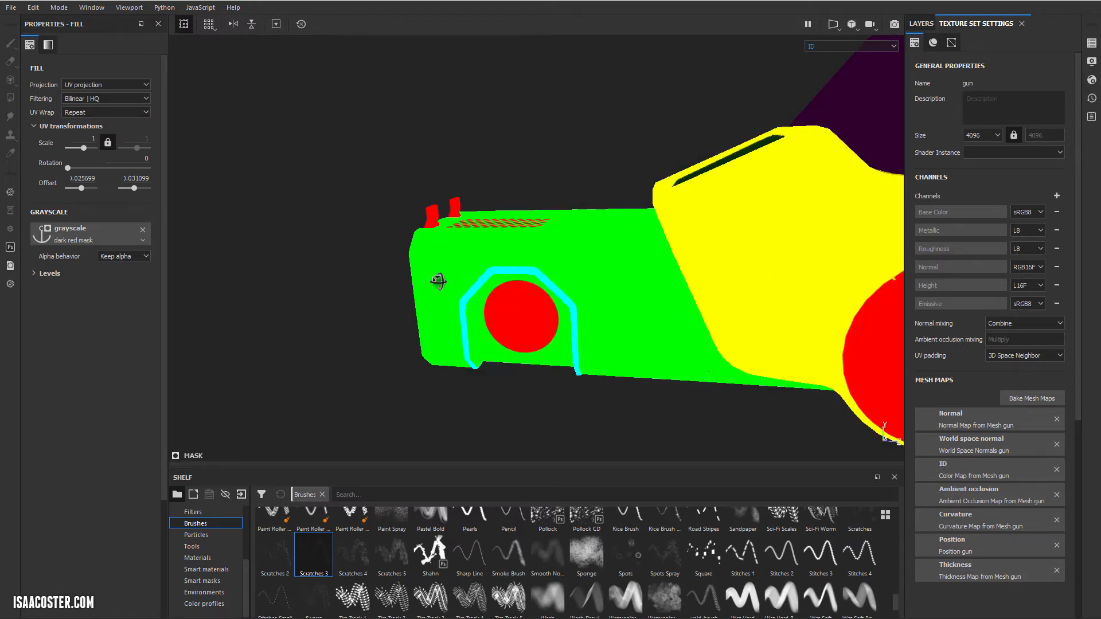
pyautogui.scroll(-5, 438, 275)
pyautogui.keyDown('alt'); pyautogui.moveTo(397, 219); pyautogui.dragTo(462, 271); pyautogui.keyUp('alt')
pyautogui.moveTo(552, 246)
pyautogui.keyDown('alt'); pyautogui.mouseDown()
pyautogui.moveTo(540, 241)
pyautogui.moveTo(549, 248)
pyautogui.mouseUp(); pyautogui.keyUp('alt')
# Step: Return to the material display and examine the light recesses along the orange body's side
pyautogui.press('m')
pyautogui.keyDown('alt'); pyautogui.moveTo(447, 294); pyautogui.dragTo(421, 262); pyautogui.keyUp('alt')
pyautogui.scroll(3, 423, 267)
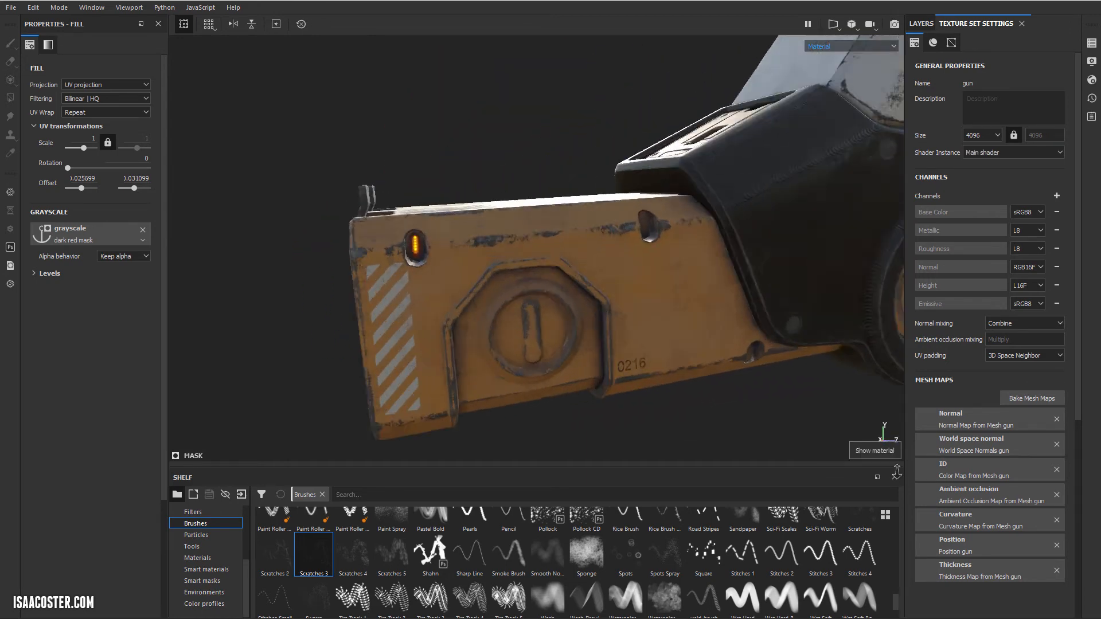
pyautogui.keyDown('alt'); pyautogui.moveTo(356, 221); pyautogui.dragTo(344, 270); pyautogui.keyUp('alt')
pyautogui.keyDown('shift'); pyautogui.moveTo(344, 270); pyautogui.dragTo(720, 410, button='right'); pyautogui.keyUp('shift')
pyautogui.keyDown('alt'); pyautogui.moveTo(410, 287); pyautogui.dragTo(371, 321); pyautogui.keyUp('alt')
pyautogui.keyDown('shift'); pyautogui.moveTo(403, 311); pyautogui.dragTo(418, 311, button='right'); pyautogui.keyUp('shift')
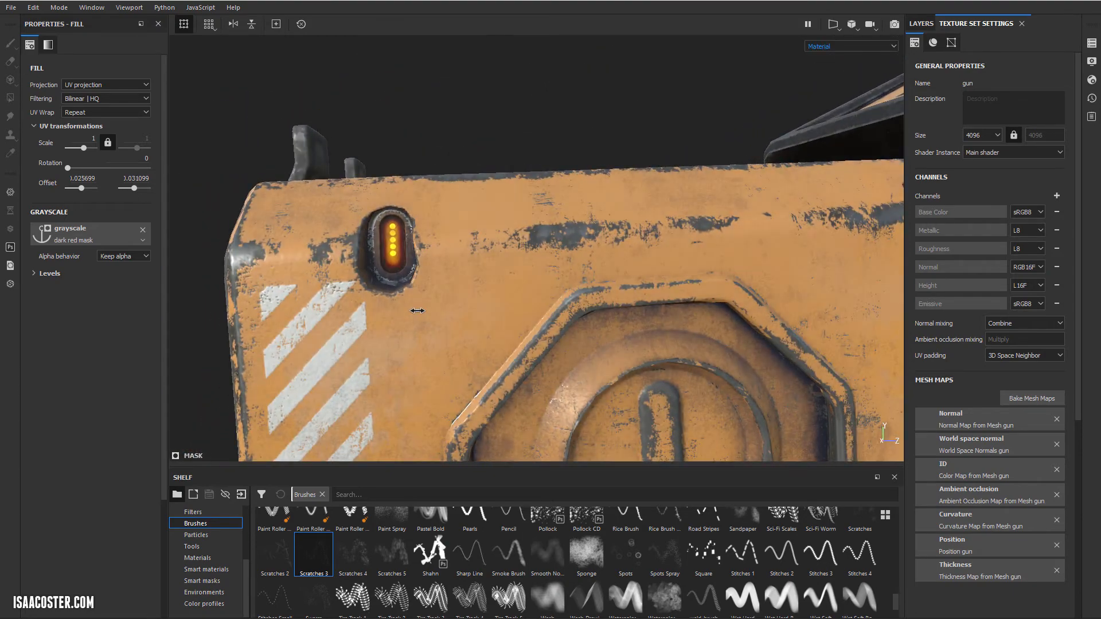
pyautogui.keyDown('alt'); pyautogui.moveTo(417, 311); pyautogui.dragTo(305, 312, button='middle'); pyautogui.keyUp('alt')
pyautogui.keyDown('alt'); pyautogui.moveTo(304, 312); pyautogui.dragTo(390, 302); pyautogui.keyUp('alt')
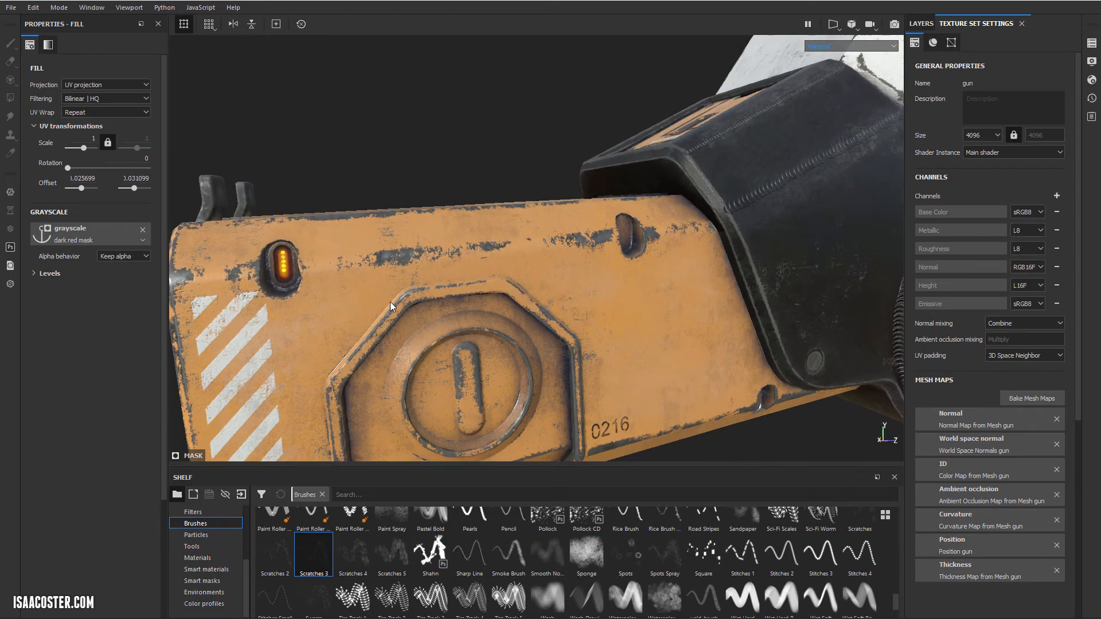
# Step: Switch to the split 3D/2D view and bring the front light recess into close view on the model
pyautogui.click(853, 25)
pyautogui.click(834, 28)
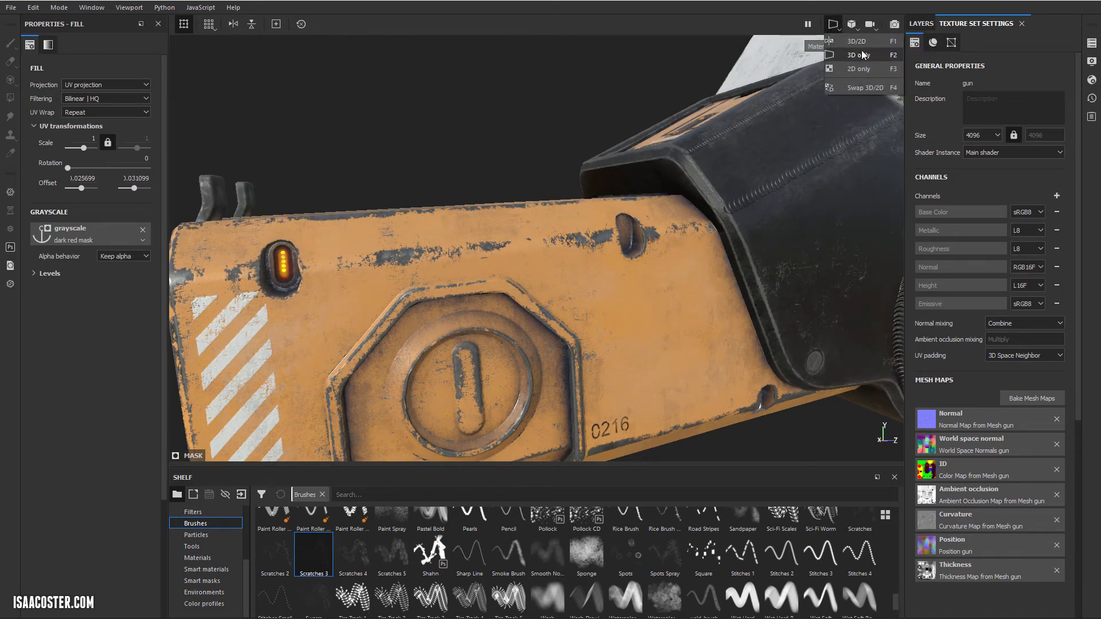
pyautogui.click(858, 43)
pyautogui.scroll(2, 467, 224)
pyautogui.scroll(-6, 412, 243)
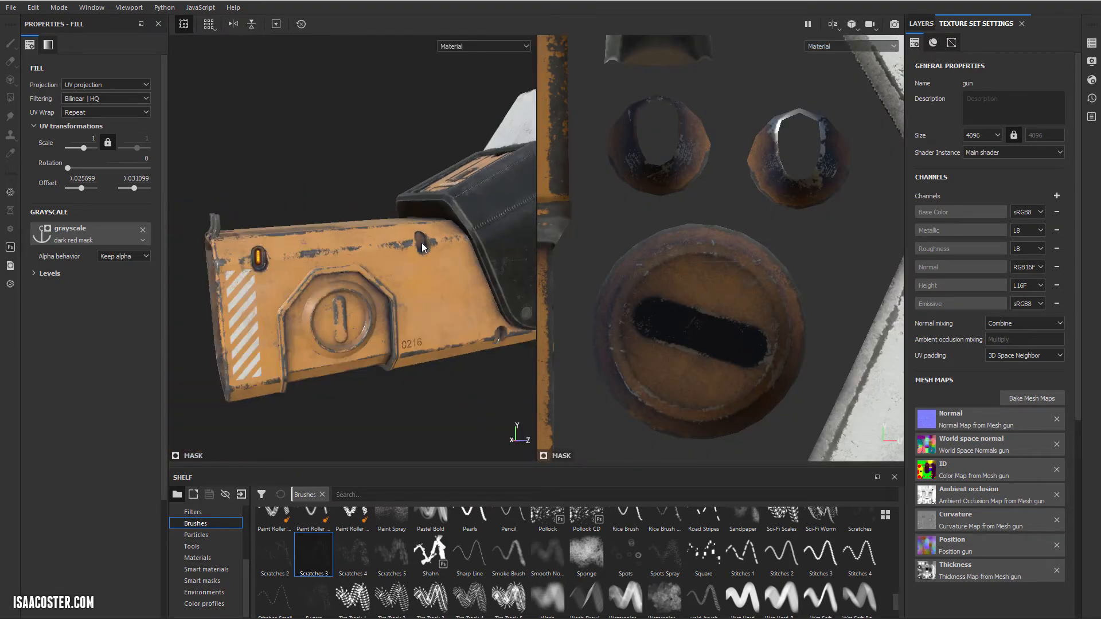
pyautogui.keyDown('alt'); pyautogui.moveTo(422, 246); pyautogui.dragTo(371, 276); pyautogui.keyUp('alt')
pyautogui.keyDown('alt'); pyautogui.moveTo(371, 276); pyautogui.dragTo(391, 299, button='right'); pyautogui.keyUp('alt')
pyautogui.keyDown('alt'); pyautogui.moveTo(374, 271); pyautogui.dragTo(365, 247, button='middle'); pyautogui.keyUp('alt')
pyautogui.keyDown('alt'); pyautogui.moveTo(365, 246); pyautogui.dragTo(409, 308, button='right'); pyautogui.keyUp('alt')
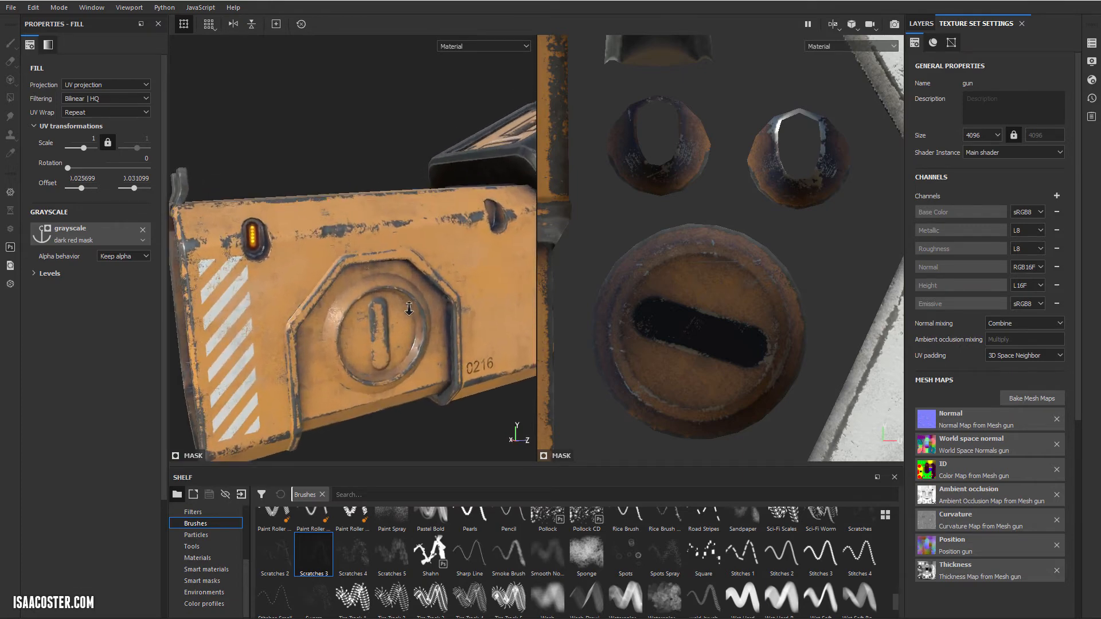
pyautogui.keyDown('alt'); pyautogui.moveTo(409, 309); pyautogui.dragTo(317, 250); pyautogui.keyUp('alt')
pyautogui.keyDown('alt'); pyautogui.moveTo(317, 250); pyautogui.dragTo(345, 237, button='middle'); pyautogui.keyUp('alt')
pyautogui.keyDown('alt'); pyautogui.moveTo(310, 242); pyautogui.dragTo(348, 275, button='right'); pyautogui.keyUp('alt')
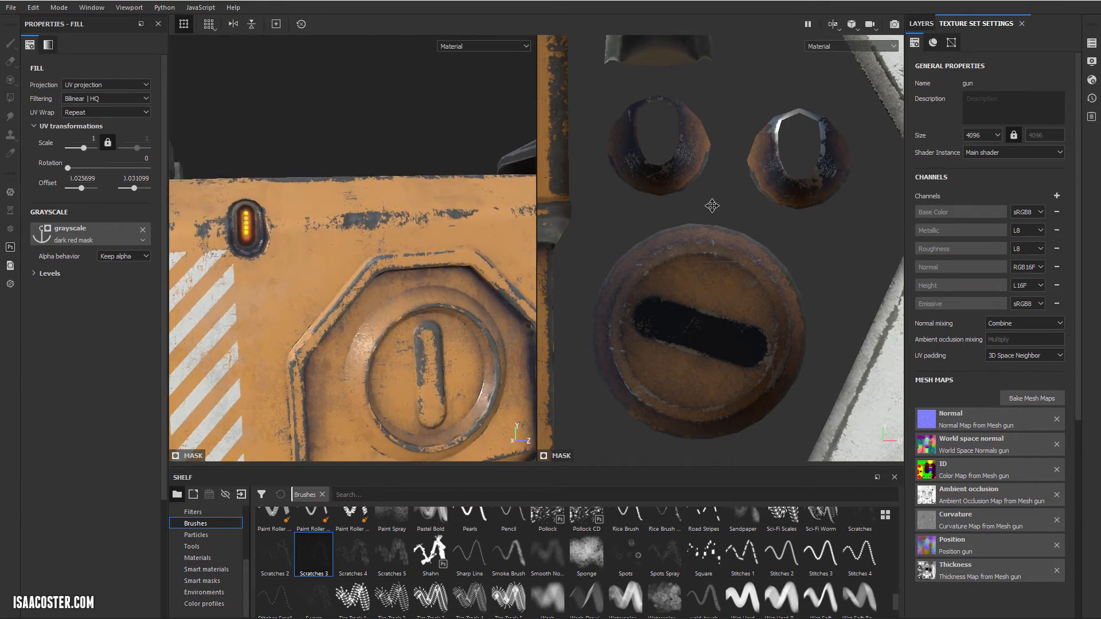
pyautogui.scroll(-2, 711, 205)
# Step: Select the topmost fill in the dark red layer's mask and offset it toward the row of small light UV shells
pyautogui.click(920, 24)
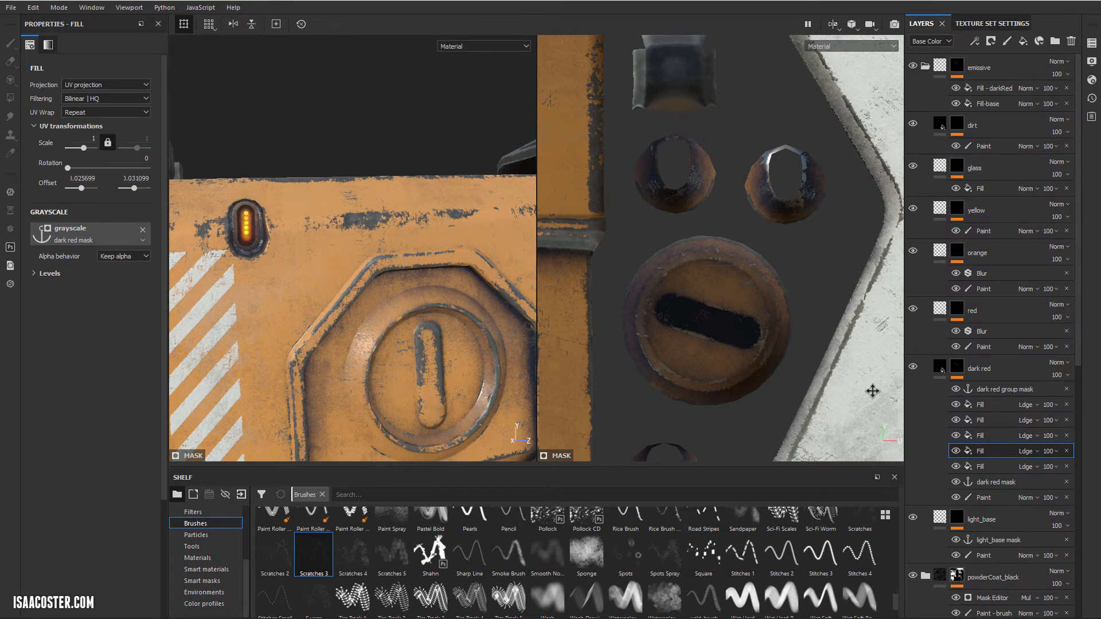
pyautogui.click(1000, 404)
pyautogui.scroll(-5, 703, 319)
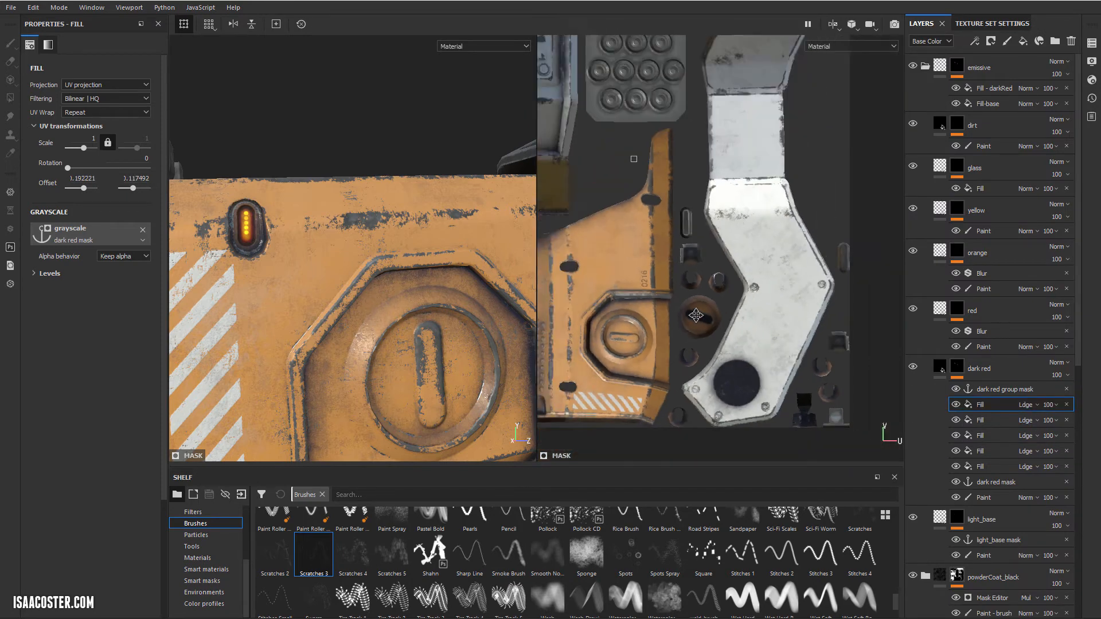
pyautogui.keyDown('alt'); pyautogui.moveTo(619, 337); pyautogui.dragTo(741, 353, button='middle'); pyautogui.keyUp('alt')
pyautogui.scroll(-3, 743, 349)
pyautogui.scroll(4, 700, 246)
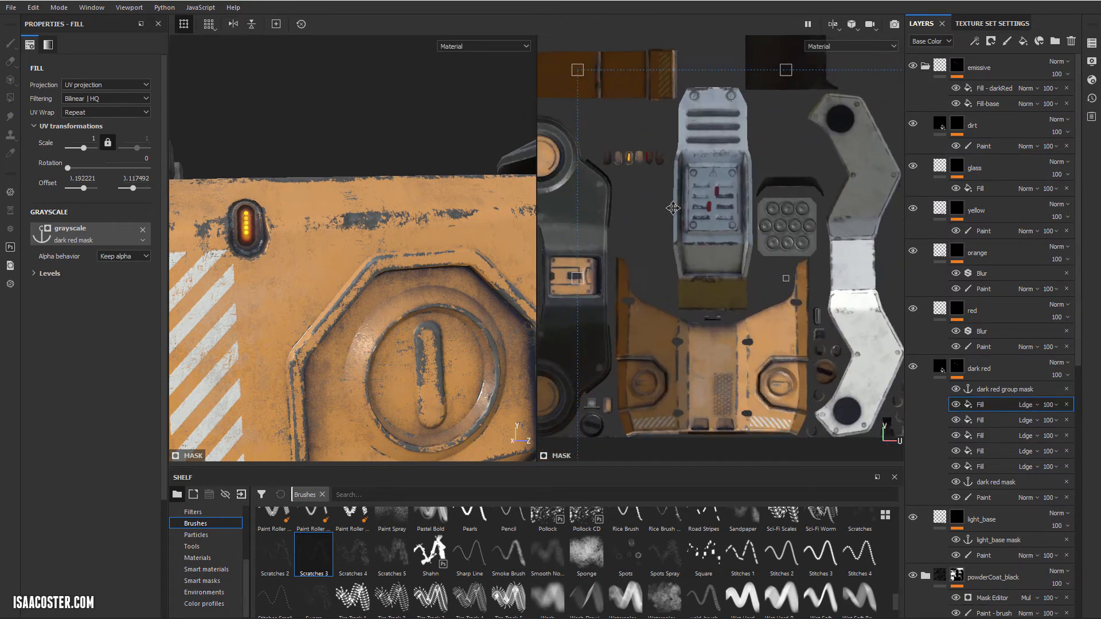
pyautogui.keyDown('alt'); pyautogui.moveTo(671, 219); pyautogui.dragTo(704, 266, button='middle'); pyautogui.keyUp('alt')
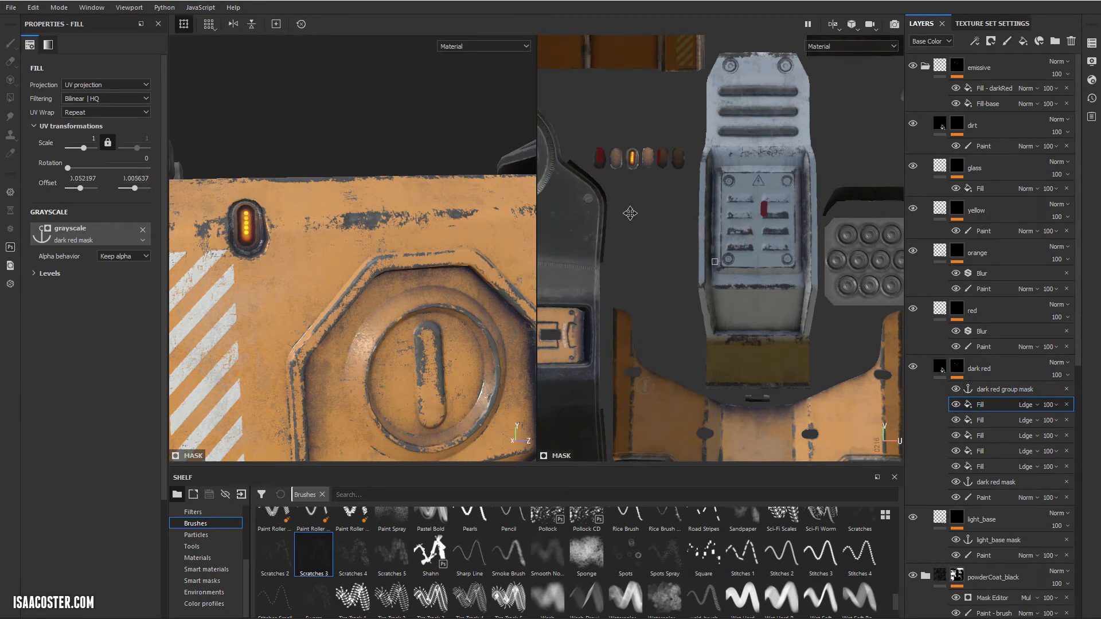
# Step: Fine-tune that fill's offset so the dark red covers the light in the rear recess above the 0216 marking
pyautogui.keyDown('alt'); pyautogui.moveTo(375, 304); pyautogui.dragTo(285, 300, button='middle'); pyautogui.keyUp('alt')
pyautogui.keyDown('alt'); pyautogui.moveTo(285, 300); pyautogui.dragTo(229, 296); pyautogui.keyUp('alt')
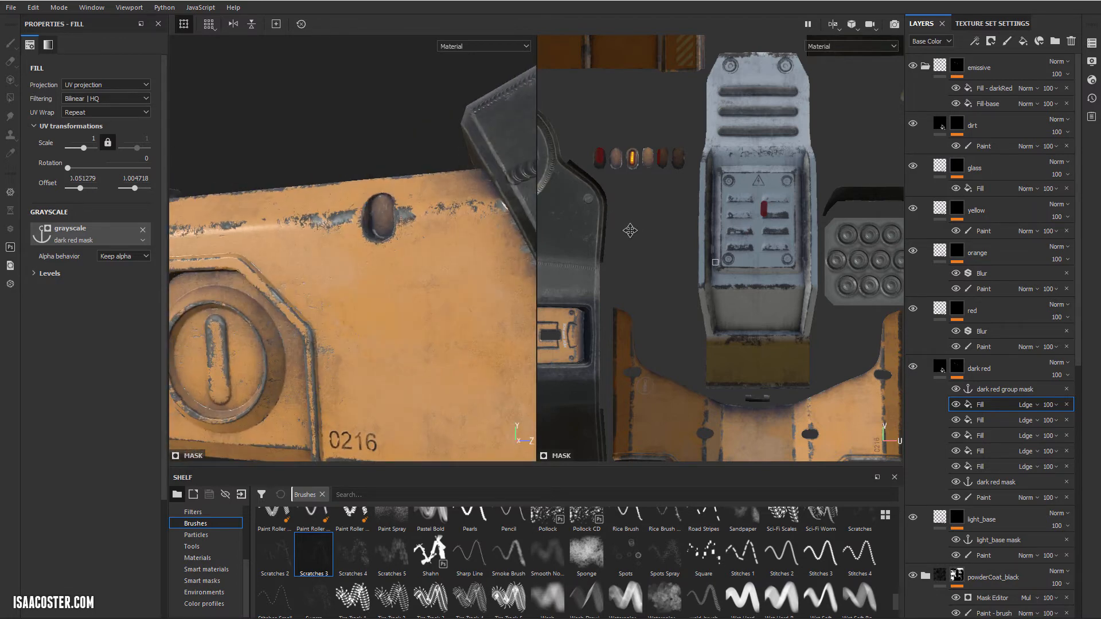
pyautogui.scroll(4, 403, 365)
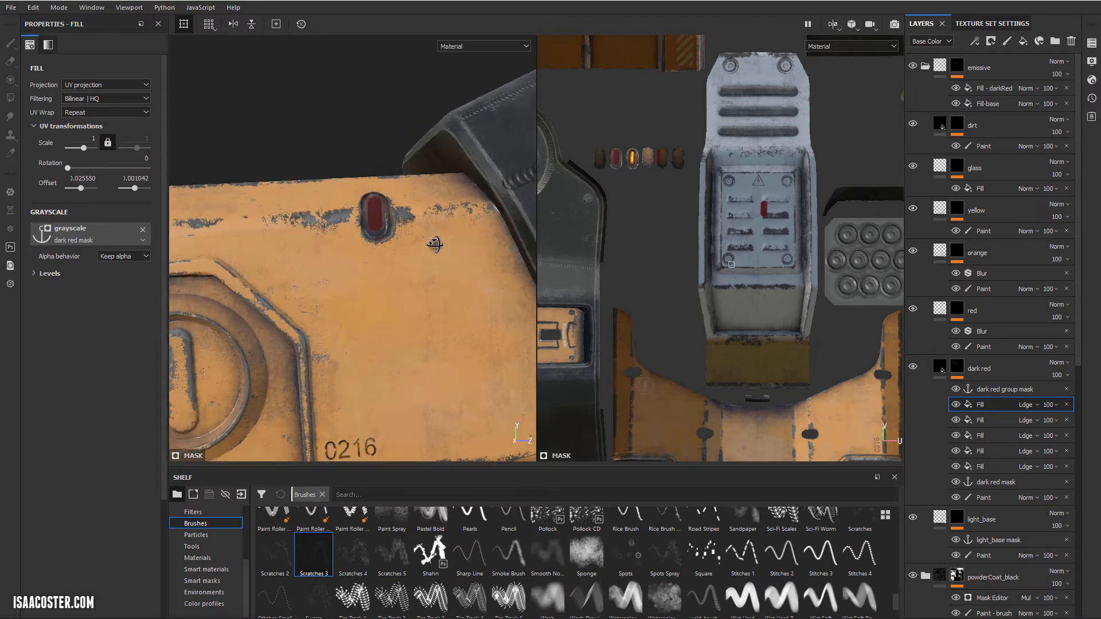
# Step: Fine-tune the topmost dark red mask fill's offset to centre the dark red in the upper rear light recess
pyautogui.scroll(-2, 639, 202)
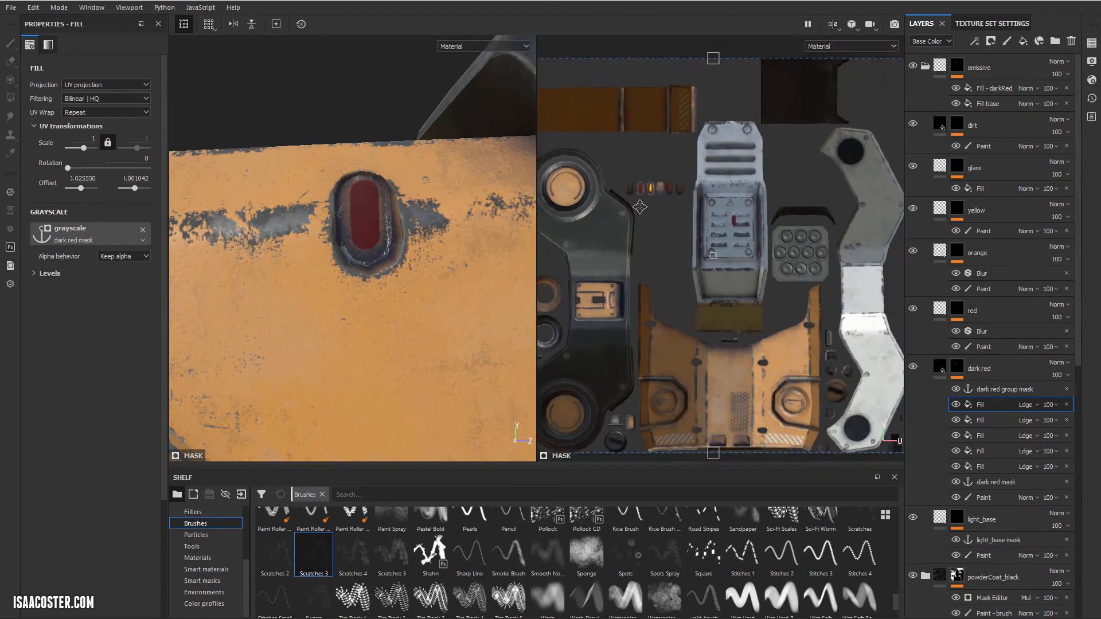
pyautogui.scroll(5, 650, 212)
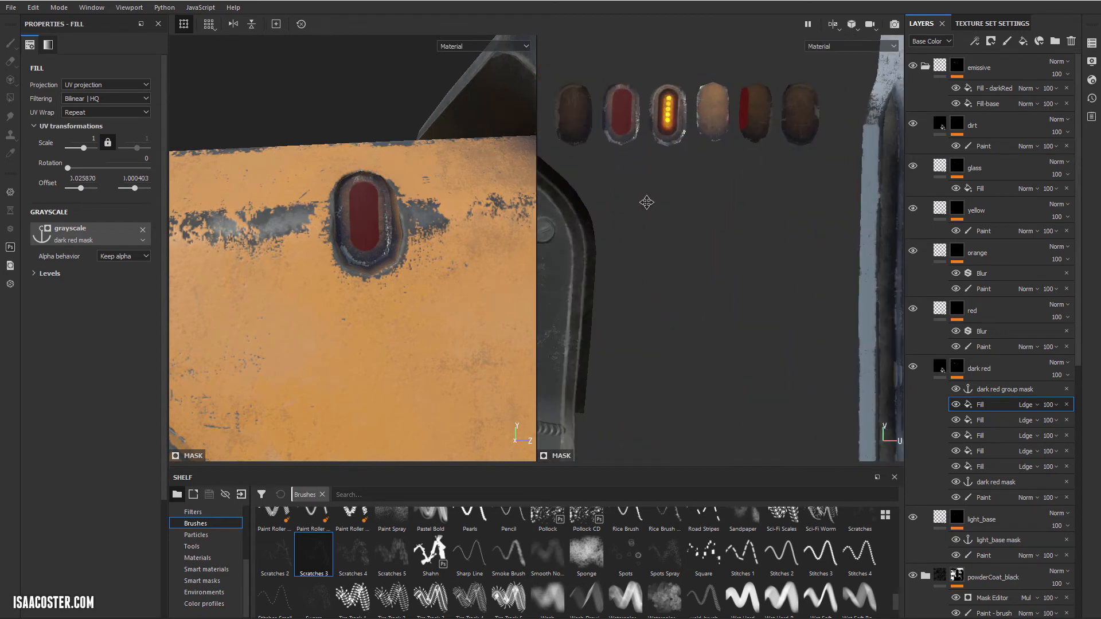
pyautogui.keyDown('alt'); pyautogui.moveTo(389, 261); pyautogui.dragTo(408, 261); pyautogui.keyUp('alt')
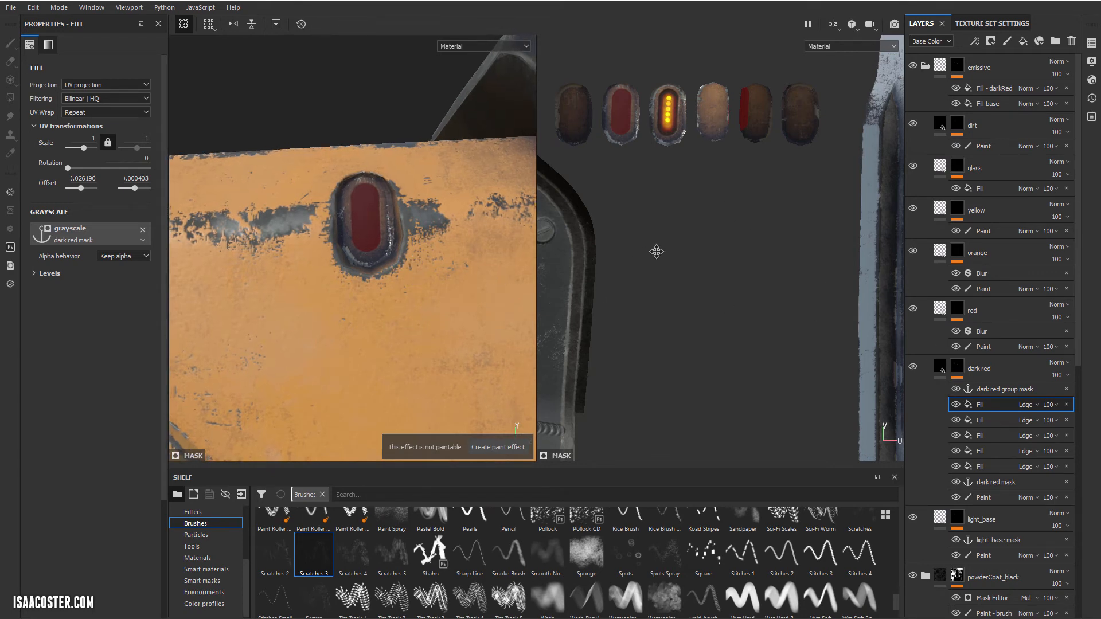
pyautogui.scroll(4, 665, 223)
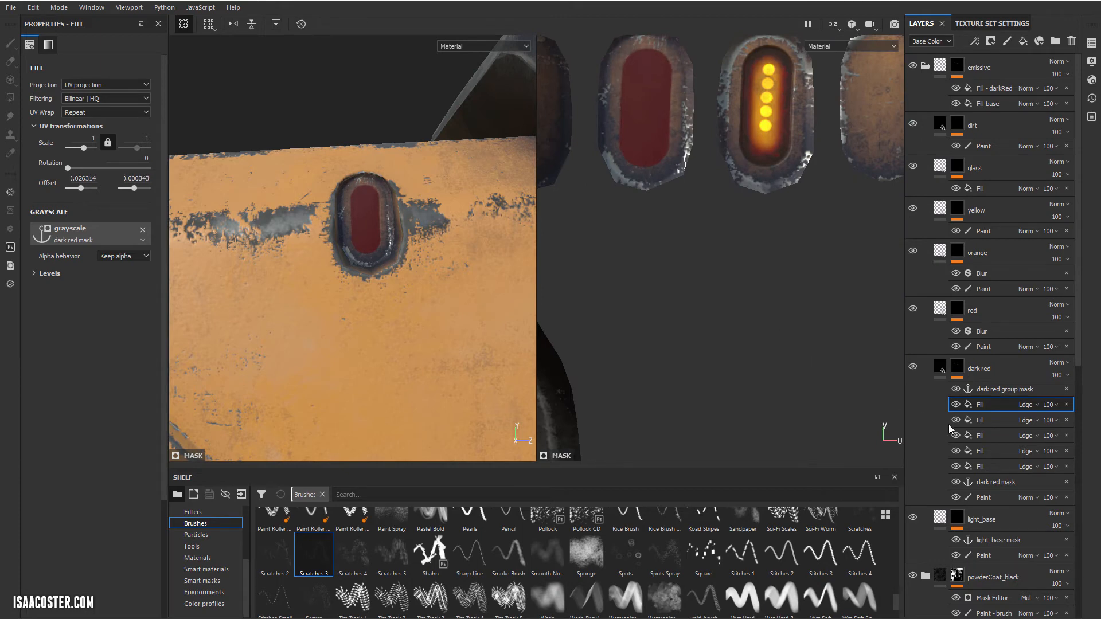
# Step: Offset the second fill in the dark red layer's mask so it covers the light in the lower rear recess beside the black housing
pyautogui.scroll(-6, 784, 378)
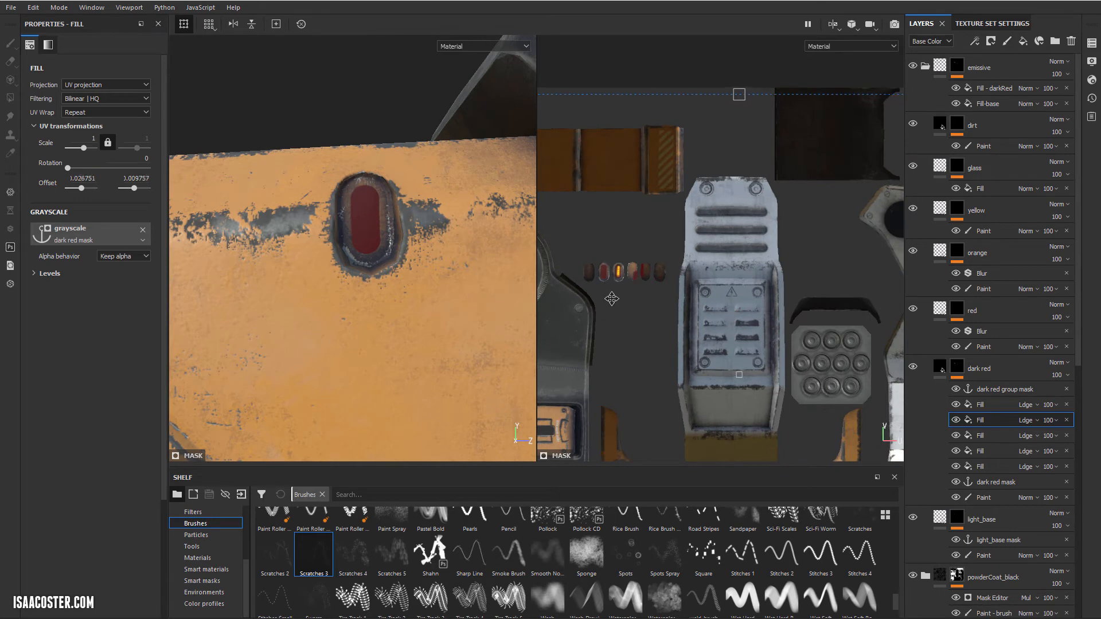
pyautogui.keyDown('alt'); pyautogui.moveTo(506, 327); pyautogui.dragTo(344, 224); pyautogui.keyUp('alt')
pyautogui.scroll(5, 608, 290)
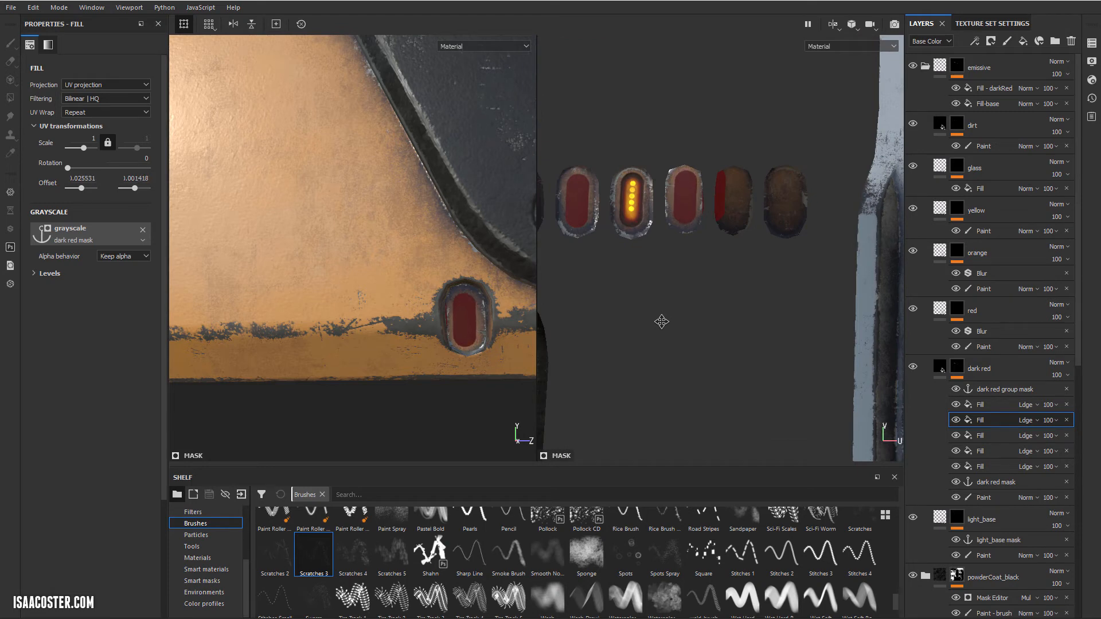
pyautogui.keyDown('alt'); pyautogui.moveTo(514, 358); pyautogui.dragTo(442, 344); pyautogui.keyUp('alt')
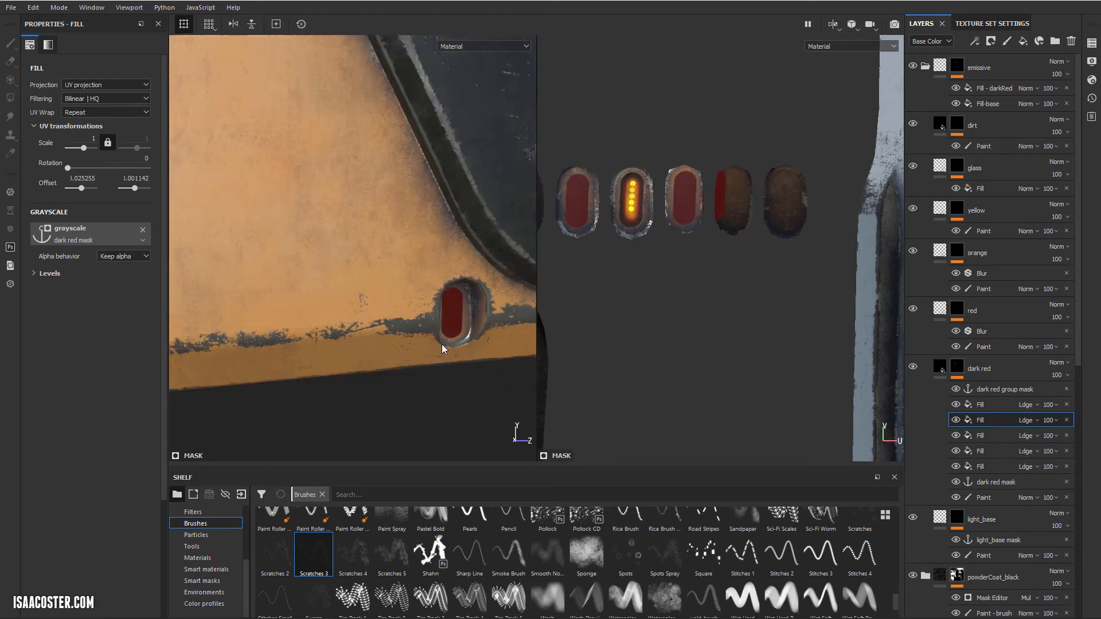
# Step: Frame the orange body's side and switch to the 3D-only view
pyautogui.keyDown('alt'); pyautogui.moveTo(442, 344); pyautogui.dragTo(241, 255, button='right'); pyautogui.keyUp('alt')
pyautogui.keyDown('alt'); pyautogui.moveTo(241, 255); pyautogui.dragTo(397, 270, button='middle'); pyautogui.keyUp('alt')
pyautogui.keyDown('alt'); pyautogui.moveTo(397, 270); pyautogui.dragTo(359, 237); pyautogui.keyUp('alt')
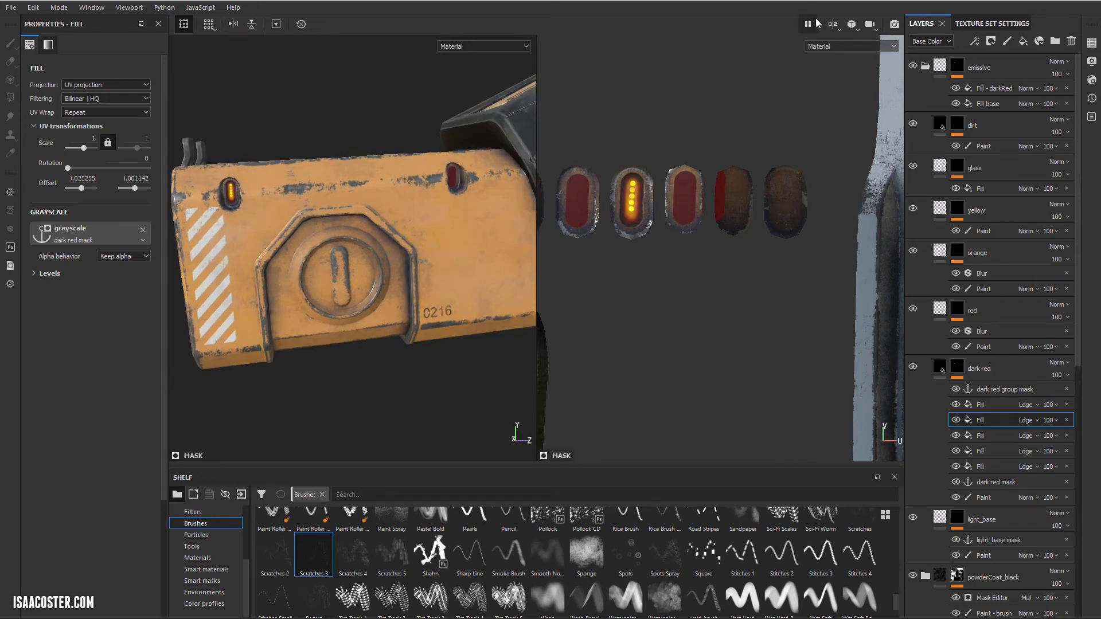
pyautogui.click(860, 55)
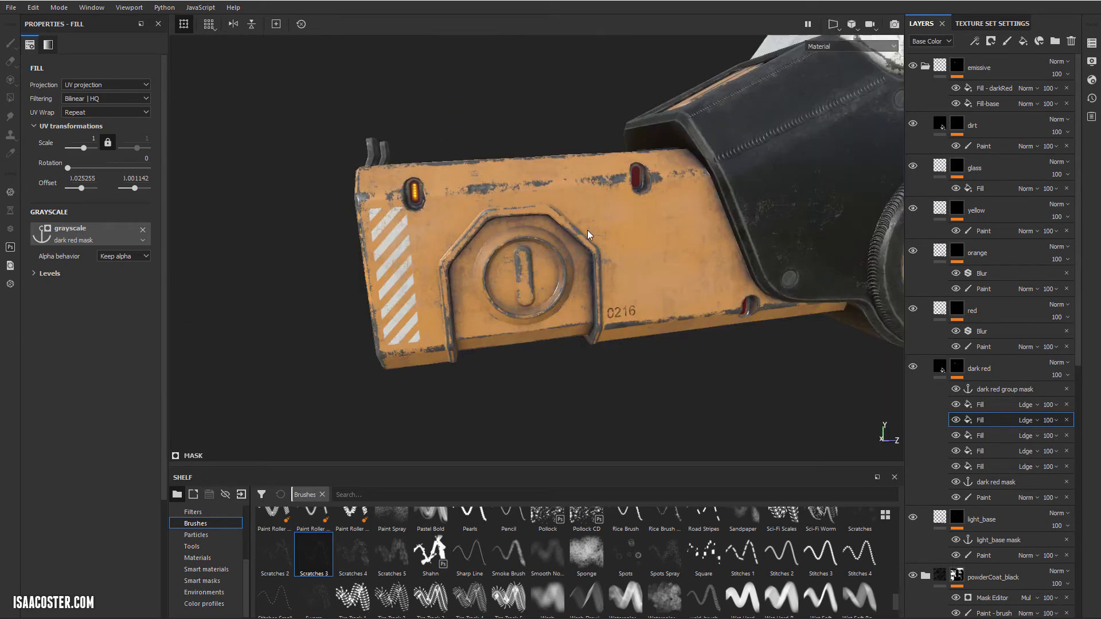
# Step: Examine all the lights along the orange body's side from several angles
pyautogui.keyDown('alt'); pyautogui.moveTo(588, 231); pyautogui.dragTo(623, 227); pyautogui.keyUp('alt')
pyautogui.keyDown('alt'); pyautogui.moveTo(623, 227); pyautogui.dragTo(564, 236, button='middle'); pyautogui.keyUp('alt')
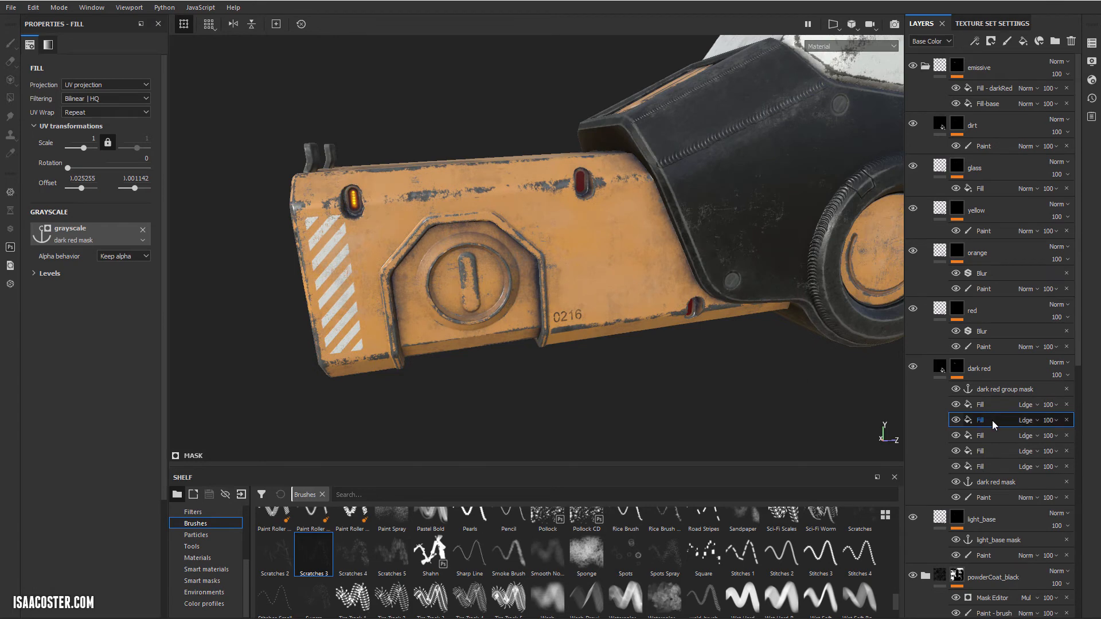
pyautogui.keyDown('alt'); pyautogui.moveTo(433, 218); pyautogui.dragTo(457, 217); pyautogui.keyUp('alt')
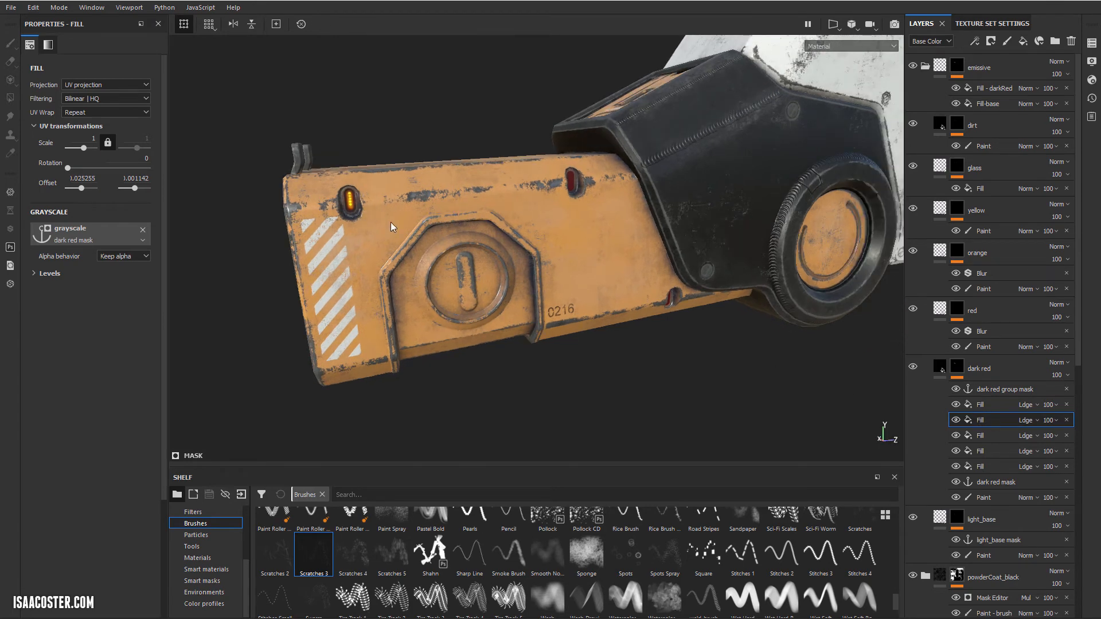
pyautogui.keyDown('alt'); pyautogui.moveTo(592, 269); pyautogui.dragTo(563, 223); pyautogui.keyUp('alt')
pyautogui.keyDown('alt'); pyautogui.moveTo(375, 202); pyautogui.dragTo(401, 224); pyautogui.keyUp('alt')
pyautogui.keyDown('alt'); pyautogui.moveTo(521, 232); pyautogui.dragTo(453, 250); pyautogui.keyUp('alt')
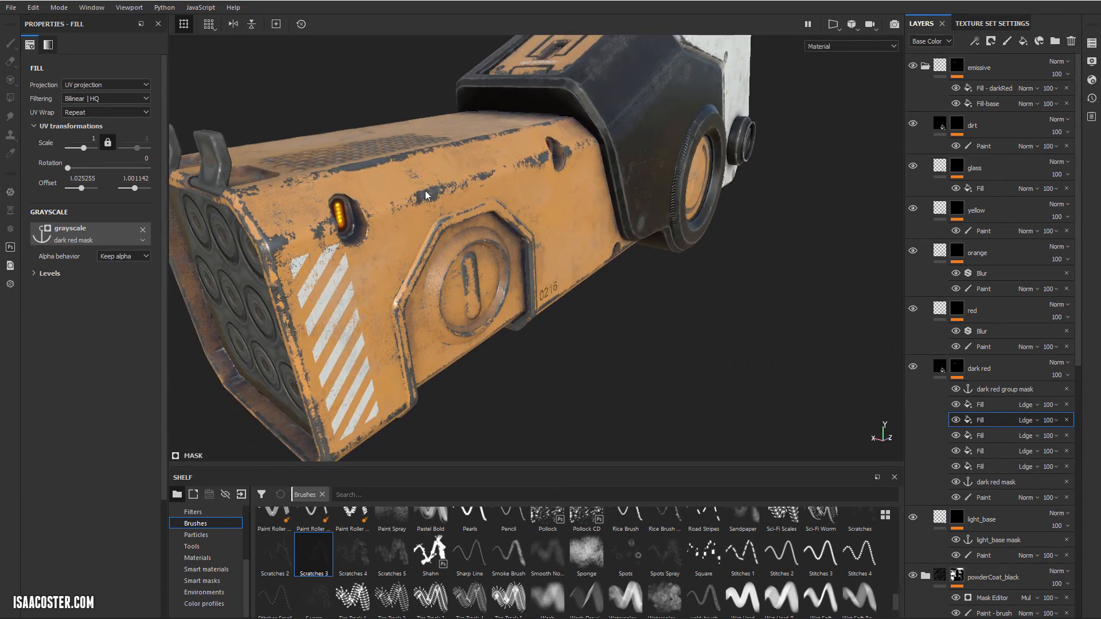
pyautogui.keyDown('alt'); pyautogui.moveTo(425, 195); pyautogui.dragTo(496, 217); pyautogui.keyUp('alt')
pyautogui.keyDown('alt'); pyautogui.moveTo(455, 256); pyautogui.dragTo(461, 233); pyautogui.keyUp('alt')
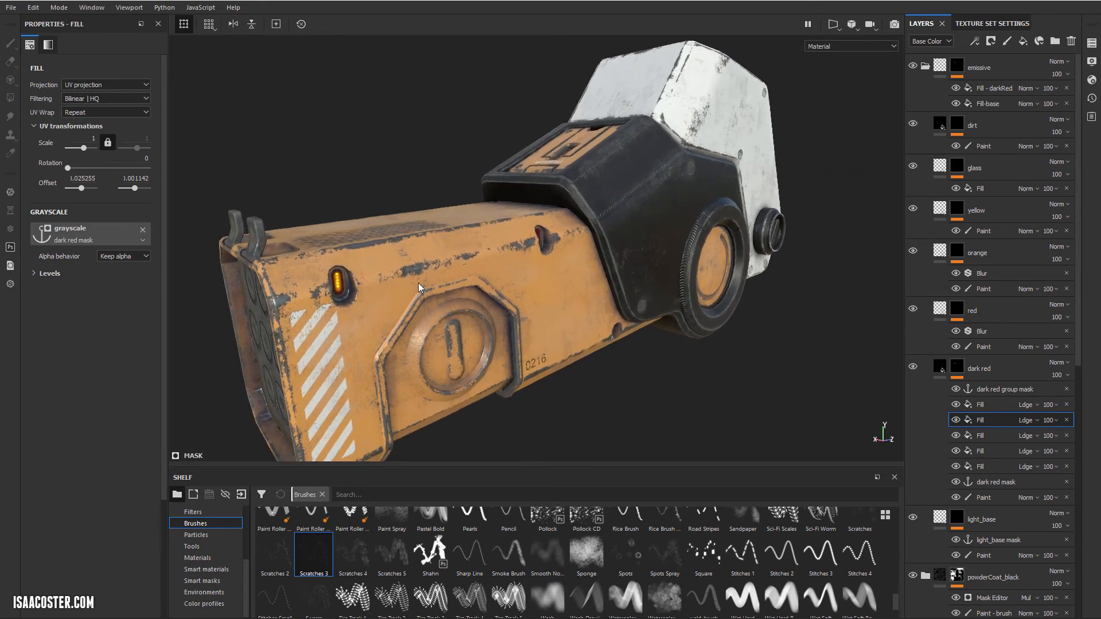
pyautogui.keyDown('alt'); pyautogui.moveTo(418, 283); pyautogui.dragTo(436, 231); pyautogui.keyUp('alt')
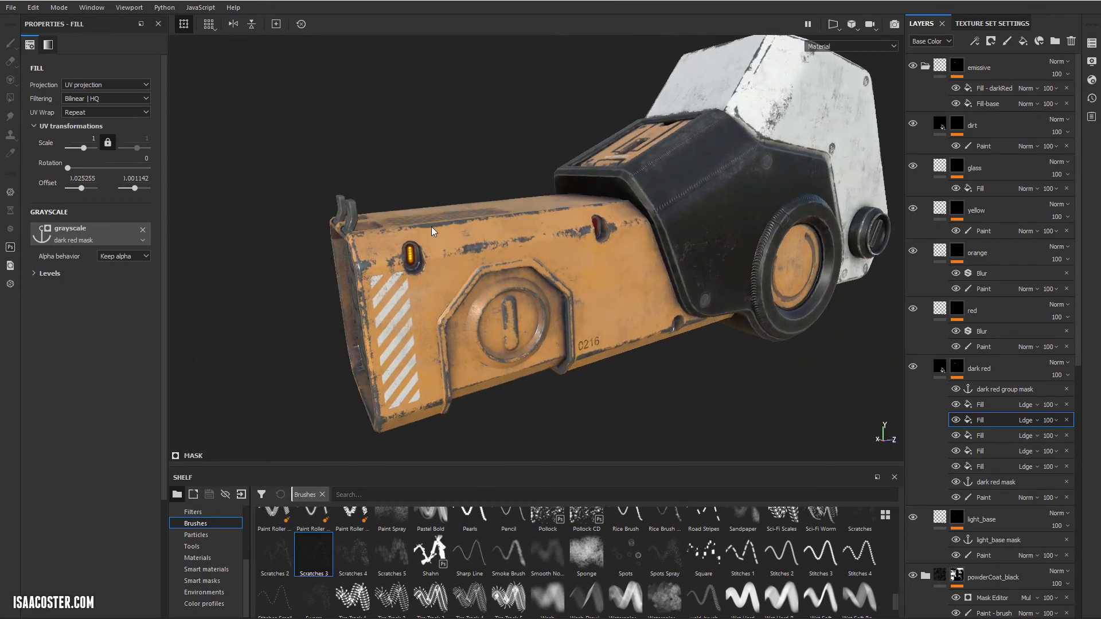
# Step: Inspect the glowing yellow light in the front recess up close and from different angles
pyautogui.scroll(3, 482, 316)
pyautogui.keyDown('alt'); pyautogui.moveTo(389, 246); pyautogui.dragTo(566, 352, button='right'); pyautogui.keyUp('alt')
pyautogui.moveTo(566, 353)
pyautogui.keyDown('alt'); pyautogui.mouseDown()
pyautogui.moveTo(533, 415)
pyautogui.moveTo(465, 338)
pyautogui.moveTo(359, 274)
pyautogui.moveTo(624, 312)
pyautogui.mouseUp(); pyautogui.keyUp('alt')
pyautogui.keyDown('alt'); pyautogui.moveTo(624, 312); pyautogui.dragTo(427, 285, button='right'); pyautogui.keyUp('alt')
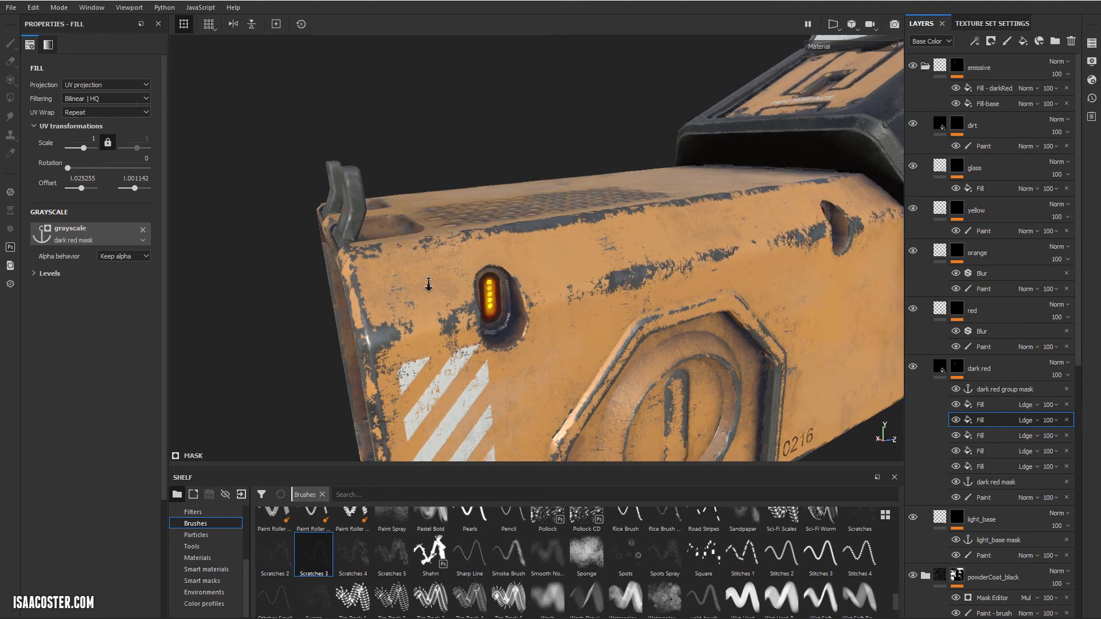
pyautogui.keyDown('alt'); pyautogui.moveTo(740, 276); pyautogui.dragTo(548, 270, button='middle'); pyautogui.keyUp('alt')
pyautogui.moveTo(548, 270)
pyautogui.keyDown('alt'); pyautogui.mouseDown()
pyautogui.moveTo(631, 281)
pyautogui.moveTo(621, 309)
pyautogui.moveTo(572, 299)
pyautogui.mouseUp(); pyautogui.keyUp('alt')
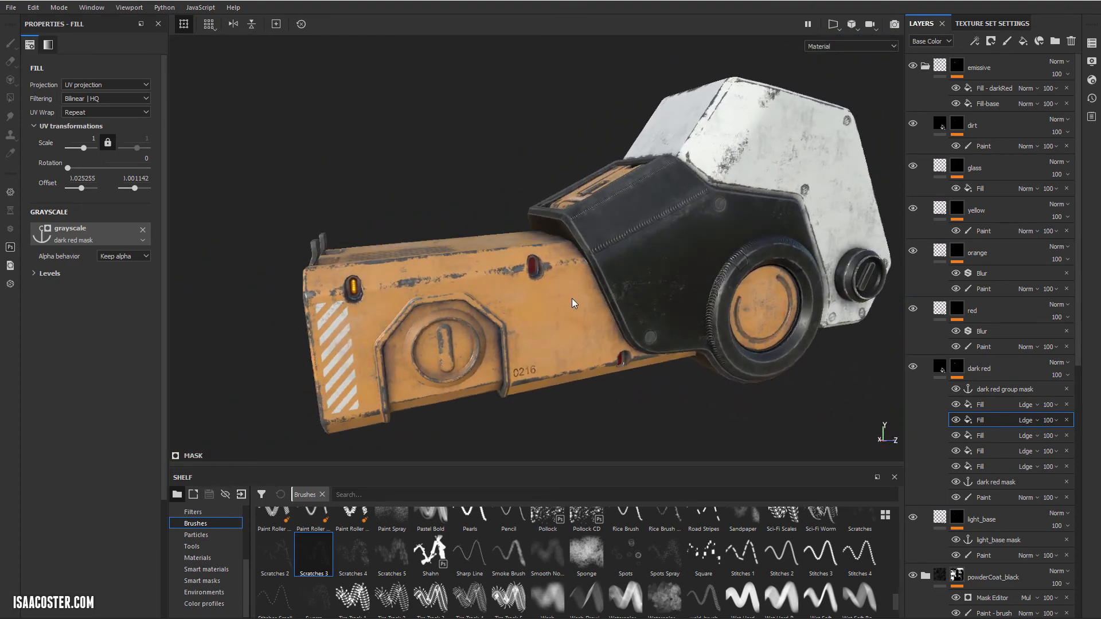
pyautogui.keyDown('alt'); pyautogui.moveTo(326, 293); pyautogui.dragTo(396, 281); pyautogui.keyUp('alt')
pyautogui.keyDown('alt'); pyautogui.moveTo(395, 281); pyautogui.dragTo(517, 275, button='right'); pyautogui.keyUp('alt')
pyautogui.keyDown('alt'); pyautogui.moveTo(494, 287); pyautogui.dragTo(472, 281); pyautogui.keyUp('alt')
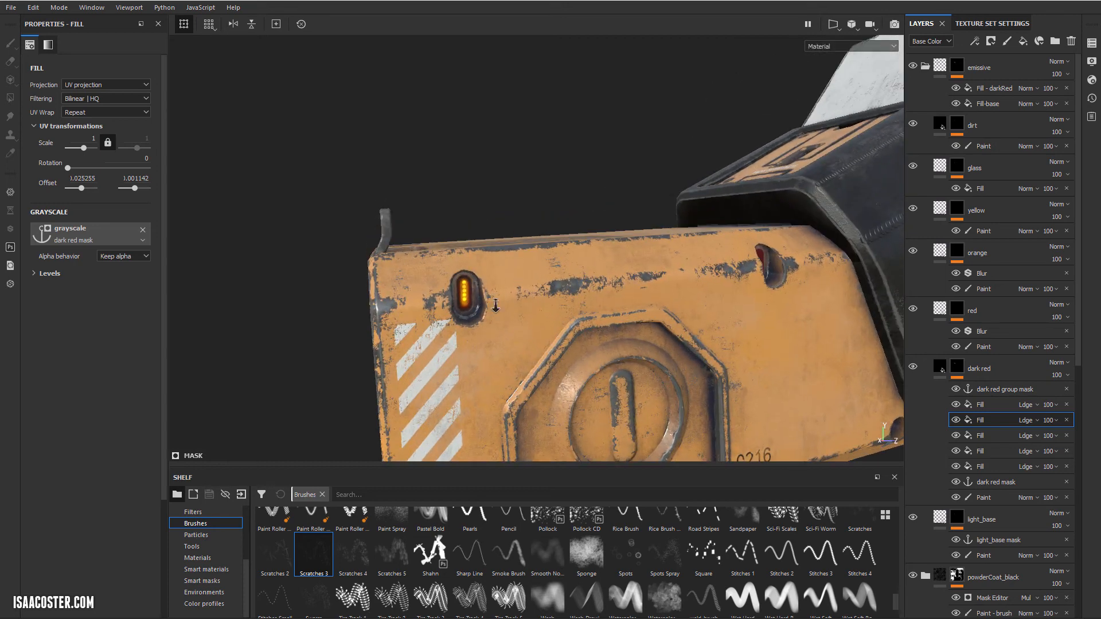
pyautogui.keyDown('alt'); pyautogui.moveTo(402, 321); pyautogui.dragTo(468, 378, button='right'); pyautogui.keyUp('alt')
pyautogui.keyDown('alt'); pyautogui.moveTo(467, 378); pyautogui.dragTo(531, 345, button='middle'); pyautogui.keyUp('alt')
pyautogui.keyDown('alt'); pyautogui.moveTo(530, 338); pyautogui.dragTo(501, 314); pyautogui.keyUp('alt')
pyautogui.keyDown('alt'); pyautogui.moveTo(444, 278); pyautogui.dragTo(480, 302, button='right'); pyautogui.keyUp('alt')
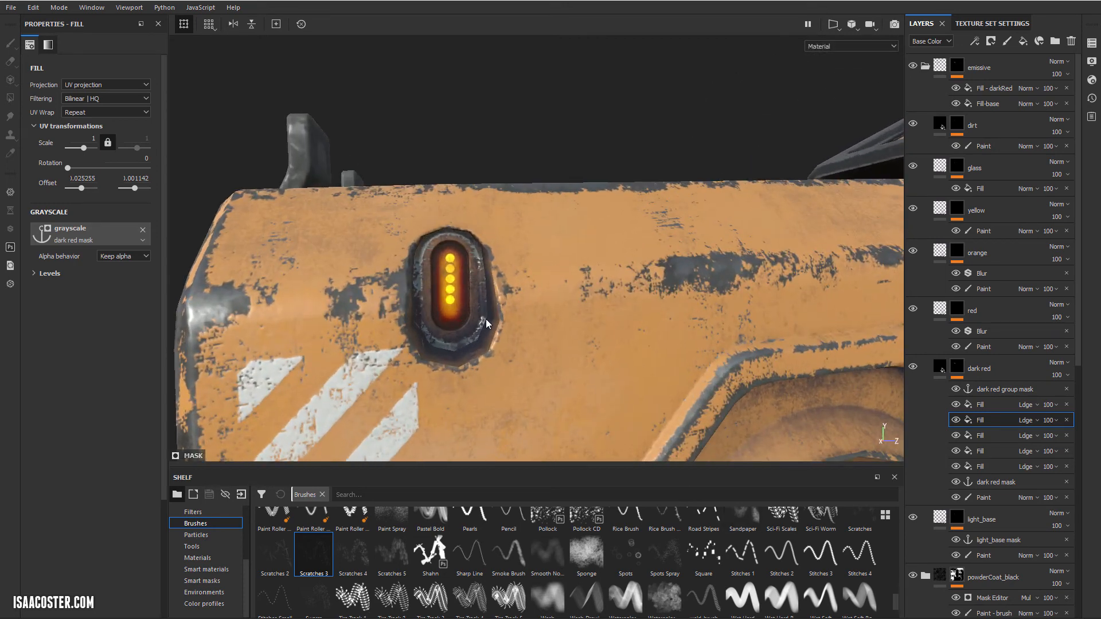
pyautogui.keyDown('alt'); pyautogui.moveTo(638, 319); pyautogui.dragTo(622, 339); pyautogui.keyUp('alt')
pyautogui.keyDown('alt'); pyautogui.moveTo(621, 339); pyautogui.dragTo(487, 295, button='right'); pyautogui.keyUp('alt')
pyautogui.keyDown('alt'); pyautogui.moveTo(487, 295); pyautogui.dragTo(363, 287, button='middle'); pyautogui.keyUp('alt')
pyautogui.keyDown('alt'); pyautogui.moveTo(364, 286); pyautogui.dragTo(407, 263); pyautogui.keyUp('alt')
pyautogui.keyDown('alt'); pyautogui.moveTo(564, 255); pyautogui.dragTo(422, 254); pyautogui.keyUp('alt')
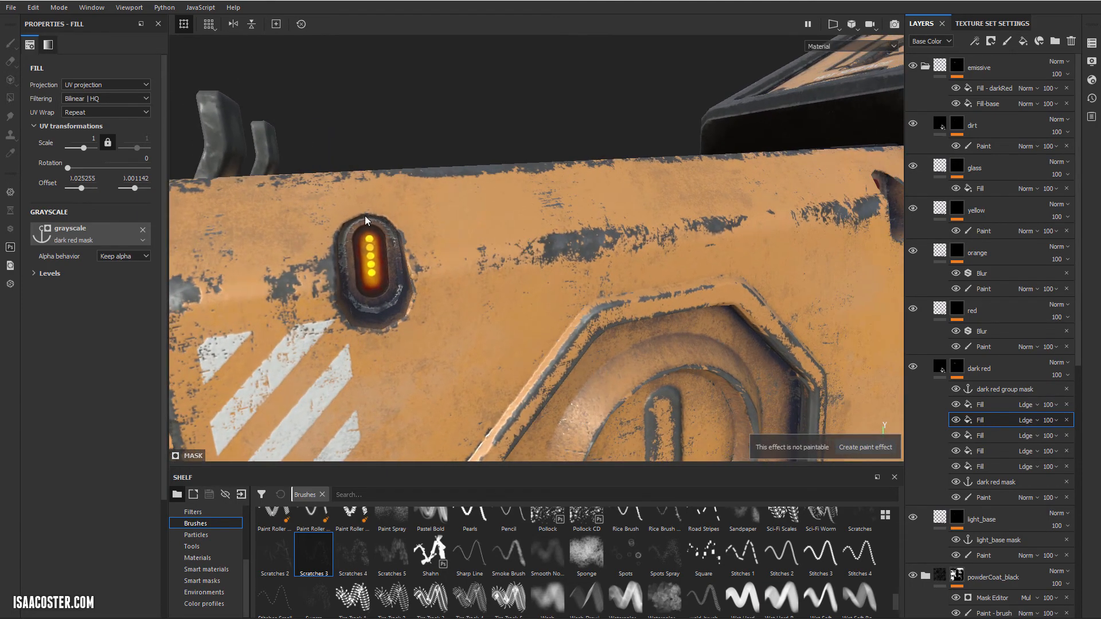
# Step: Compare the front yellow light with the dark red lights in the rear recesses, including a close look at the upper rear one
pyautogui.keyDown('alt'); pyautogui.moveTo(592, 297); pyautogui.dragTo(395, 290, button='right'); pyautogui.keyUp('alt')
pyautogui.keyDown('alt'); pyautogui.moveTo(395, 290); pyautogui.dragTo(680, 224); pyautogui.keyUp('alt')
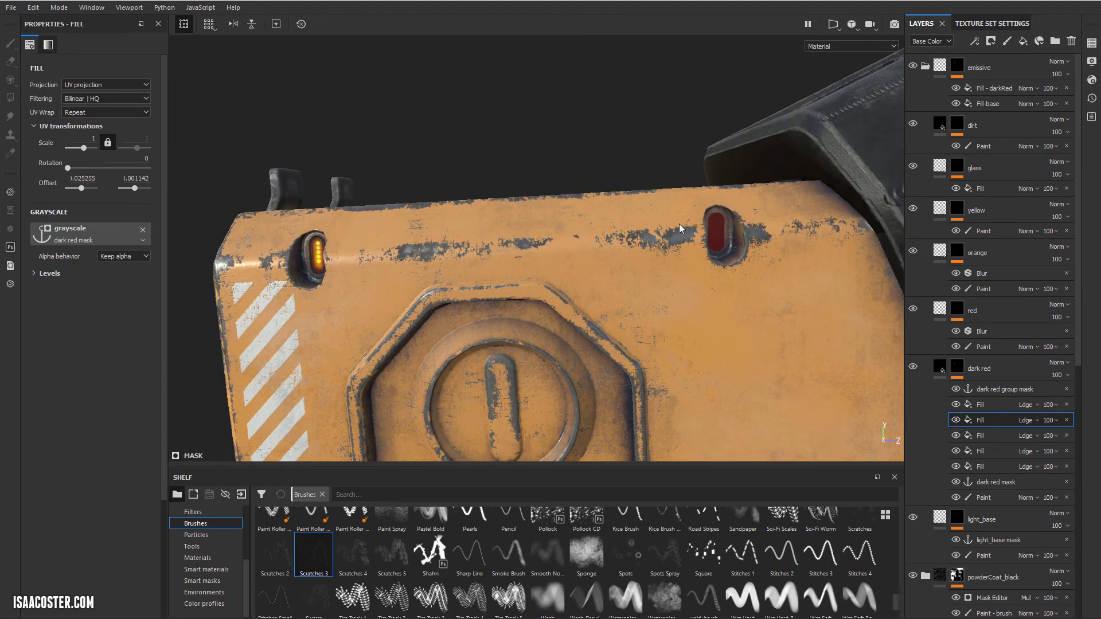
pyautogui.keyDown('alt'); pyautogui.moveTo(662, 332); pyautogui.dragTo(579, 329, button='right'); pyautogui.keyUp('alt')
pyautogui.keyDown('alt'); pyautogui.moveTo(579, 329); pyautogui.dragTo(445, 320); pyautogui.keyUp('alt')
pyautogui.keyDown('alt'); pyautogui.moveTo(713, 349); pyautogui.dragTo(519, 239, button='middle'); pyautogui.keyUp('alt')
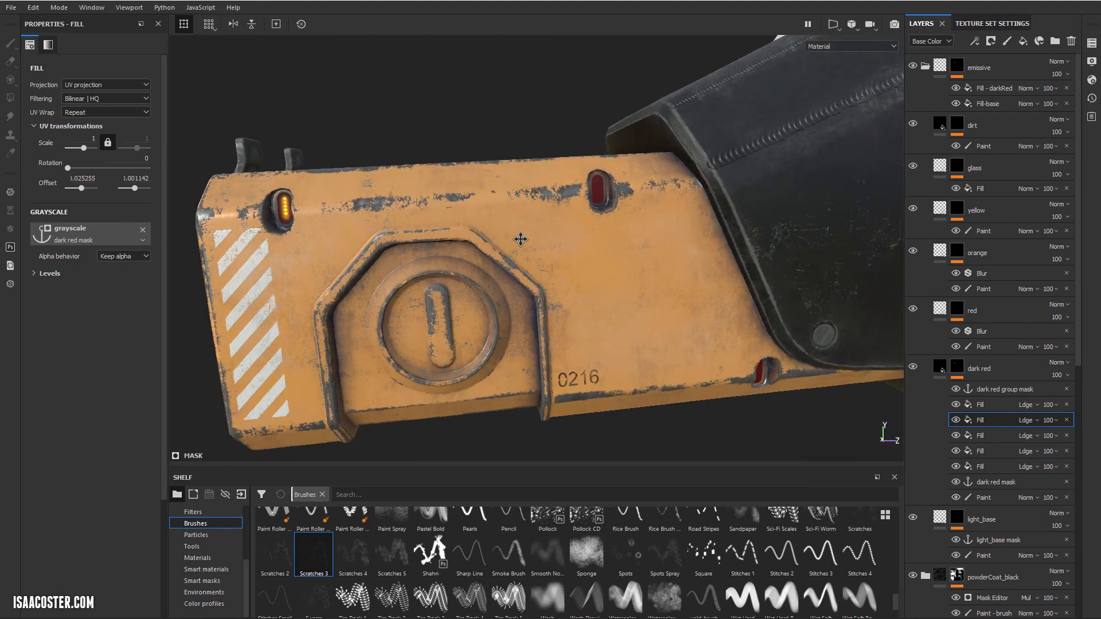
pyautogui.keyDown('alt'); pyautogui.moveTo(518, 238); pyautogui.dragTo(498, 232); pyautogui.keyUp('alt')
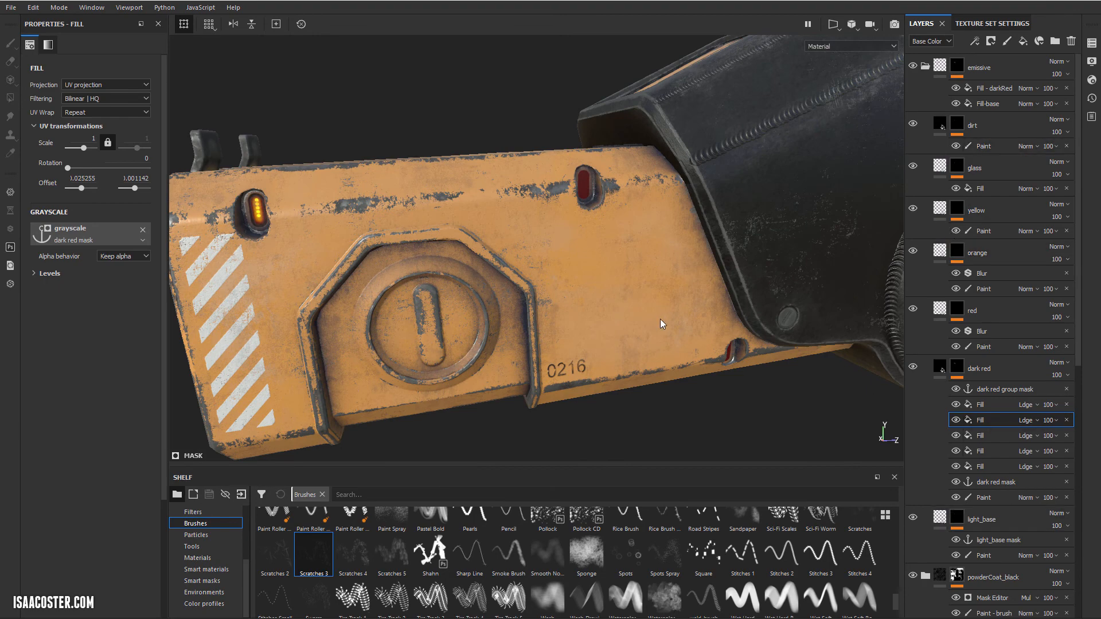
pyautogui.moveTo(660, 319)
pyautogui.keyDown('alt'); pyautogui.mouseDown()
pyautogui.moveTo(625, 296)
pyautogui.moveTo(676, 311)
pyautogui.mouseUp(); pyautogui.keyUp('alt')
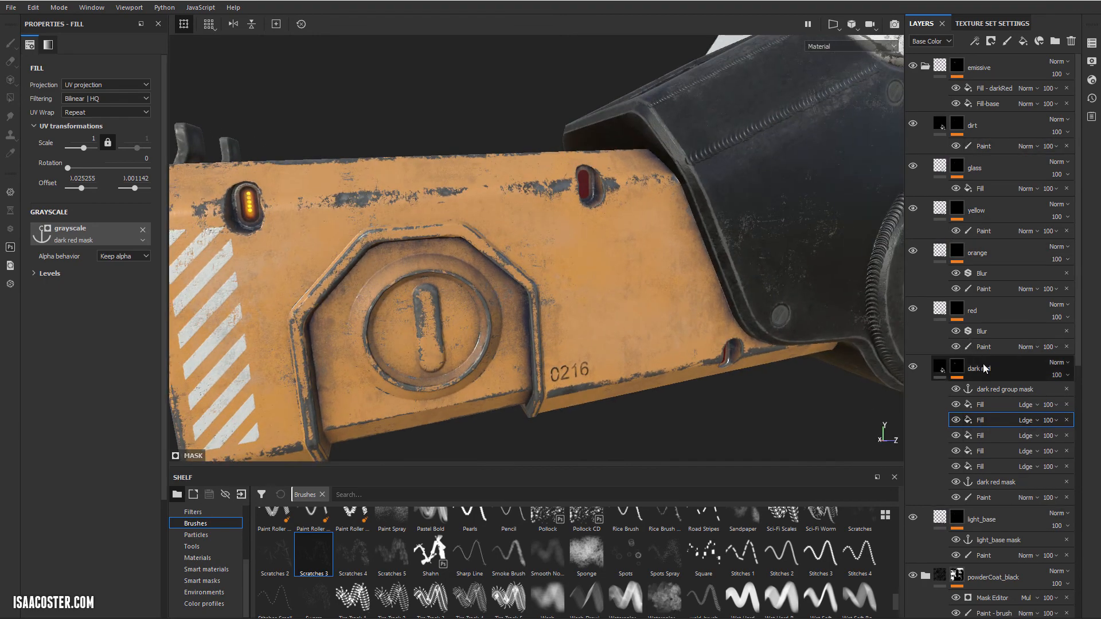
pyautogui.keyDown('alt'); pyautogui.moveTo(619, 315); pyautogui.dragTo(662, 281); pyautogui.keyUp('alt')
pyautogui.keyDown('alt'); pyautogui.moveTo(709, 155); pyautogui.dragTo(651, 211); pyautogui.keyUp('alt')
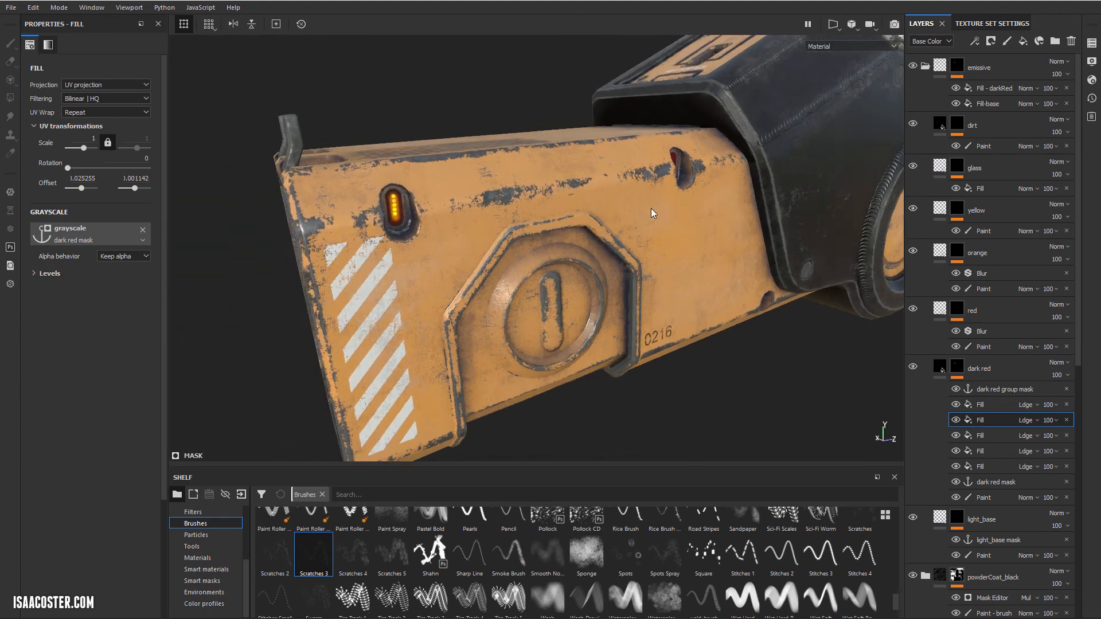
pyautogui.keyDown('alt'); pyautogui.moveTo(447, 201); pyautogui.dragTo(385, 207); pyautogui.keyUp('alt')
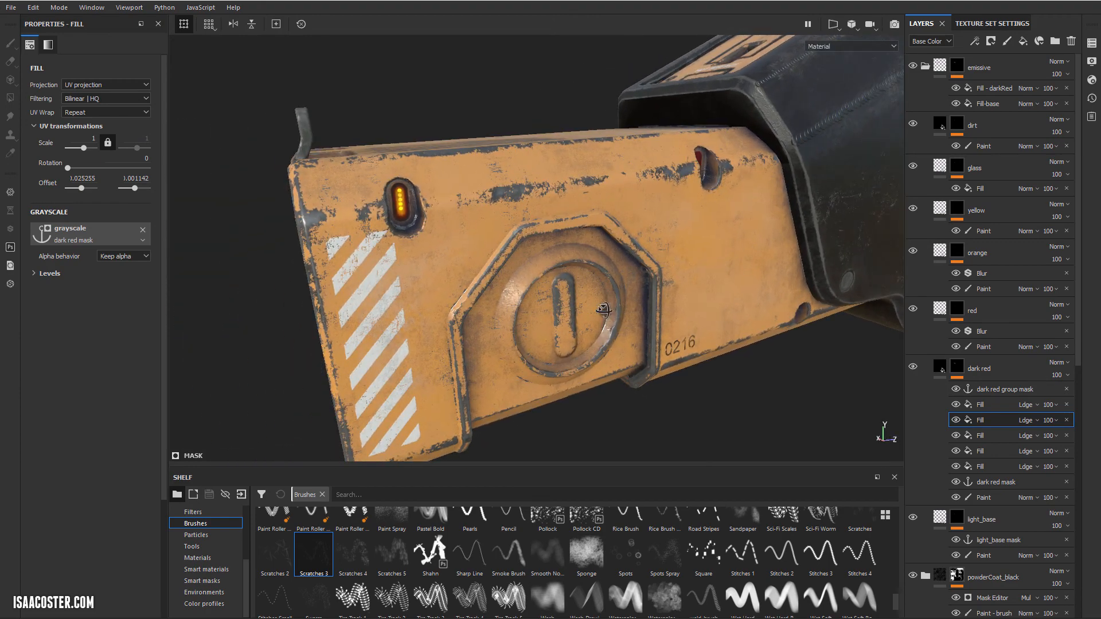
pyautogui.keyDown('alt'); pyautogui.moveTo(603, 310); pyautogui.dragTo(563, 305); pyautogui.keyUp('alt')
pyautogui.keyDown('alt'); pyautogui.moveTo(724, 280); pyautogui.dragTo(607, 274); pyautogui.keyUp('alt')
pyautogui.keyDown('alt'); pyautogui.moveTo(578, 193); pyautogui.dragTo(555, 195); pyautogui.keyUp('alt')
pyautogui.keyDown('alt'); pyautogui.moveTo(639, 195); pyautogui.dragTo(739, 302, button='right'); pyautogui.keyUp('alt')
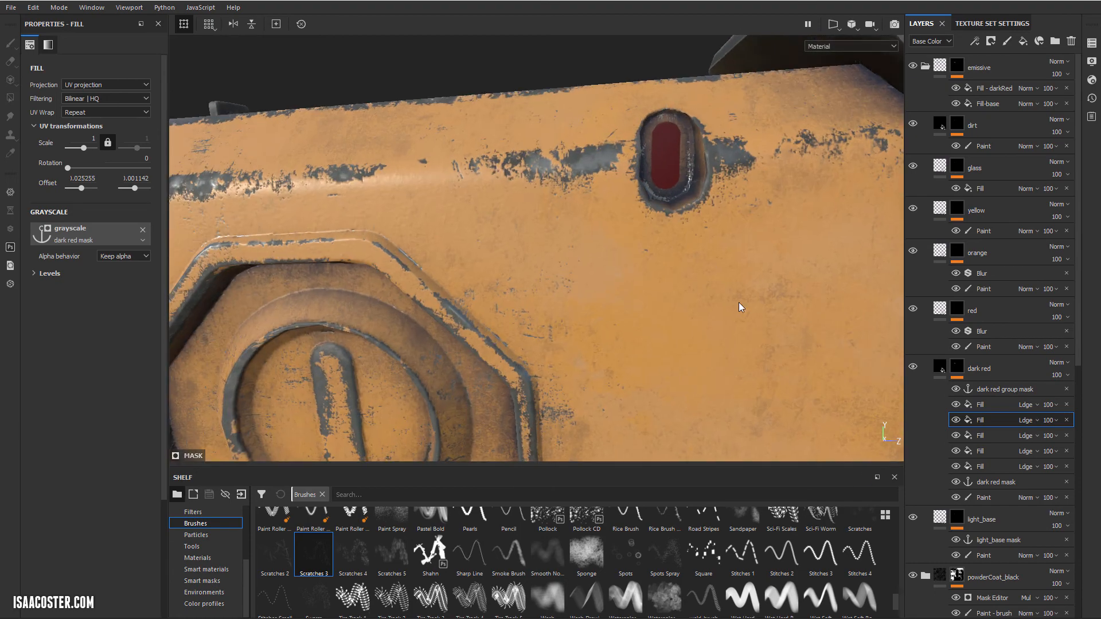
pyautogui.keyDown('alt'); pyautogui.moveTo(738, 302); pyautogui.dragTo(711, 286); pyautogui.keyUp('alt')
pyautogui.keyDown('alt'); pyautogui.moveTo(703, 194); pyautogui.dragTo(730, 253); pyautogui.keyUp('alt')
pyautogui.keyDown('alt'); pyautogui.moveTo(730, 253); pyautogui.dragTo(339, 241, button='right'); pyautogui.keyUp('alt')
# Step: Review the gun as a whole from the barrel end and from the side
pyautogui.keyDown('alt'); pyautogui.moveTo(441, 226); pyautogui.dragTo(620, 188); pyautogui.keyUp('alt')
pyautogui.keyDown('alt'); pyautogui.moveTo(619, 188); pyautogui.dragTo(551, 241, button='right'); pyautogui.keyUp('alt')
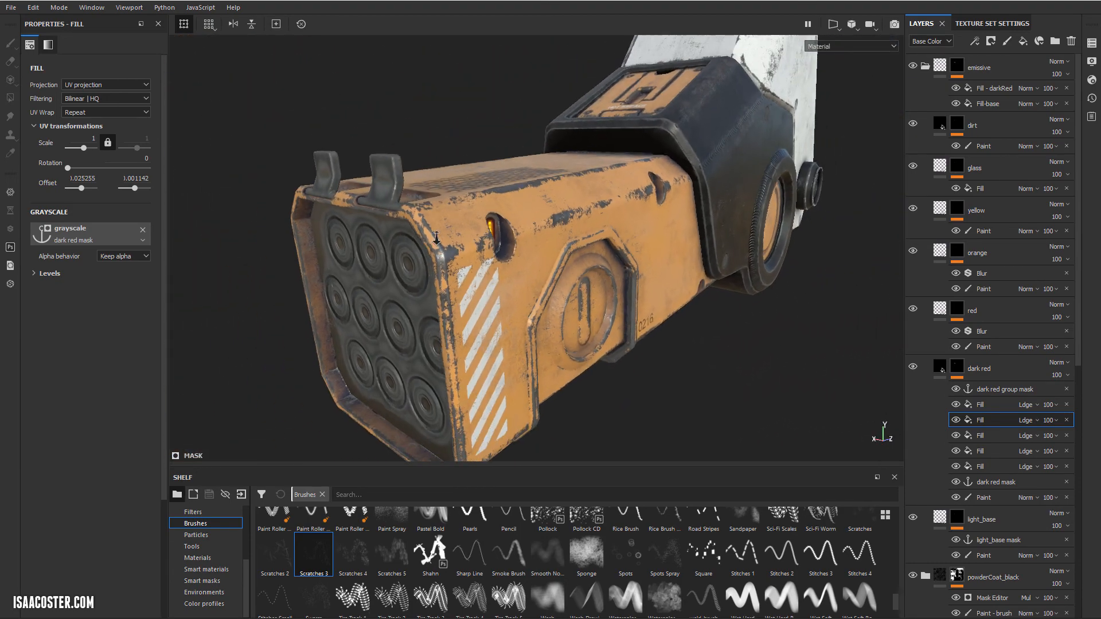
pyautogui.keyDown('alt'); pyautogui.moveTo(516, 298); pyautogui.dragTo(503, 285); pyautogui.keyUp('alt')
pyautogui.keyDown('alt'); pyautogui.moveTo(503, 284); pyautogui.dragTo(514, 275, button='right'); pyautogui.keyUp('alt')
pyautogui.keyDown('alt'); pyautogui.moveTo(514, 276); pyautogui.dragTo(668, 261); pyautogui.keyUp('alt')
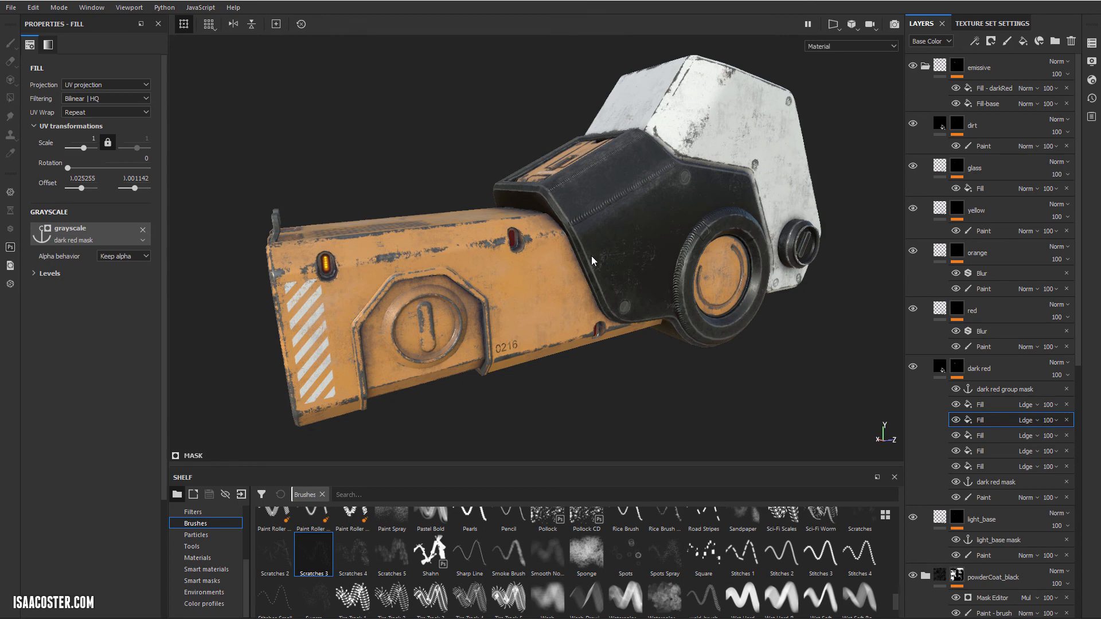
pyautogui.moveTo(590, 256)
pyautogui.keyDown('alt'); pyautogui.mouseDown()
pyautogui.moveTo(611, 258)
pyautogui.moveTo(580, 258)
pyautogui.mouseUp(); pyautogui.keyUp('alt')
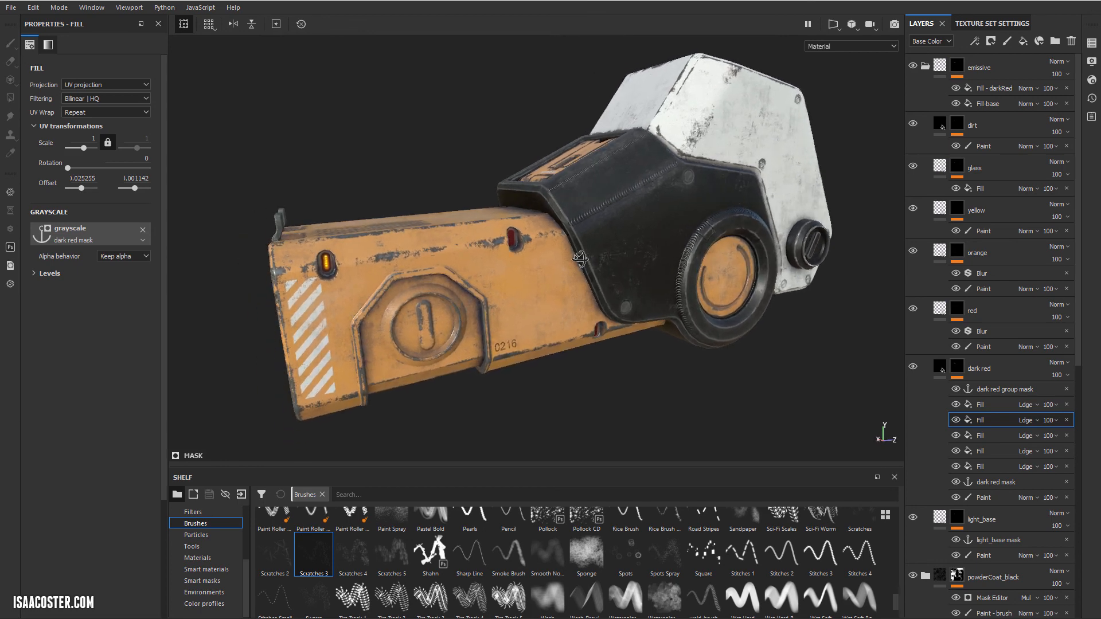
pyautogui.keyDown('alt'); pyautogui.moveTo(720, 245); pyautogui.dragTo(675, 252); pyautogui.keyUp('alt')
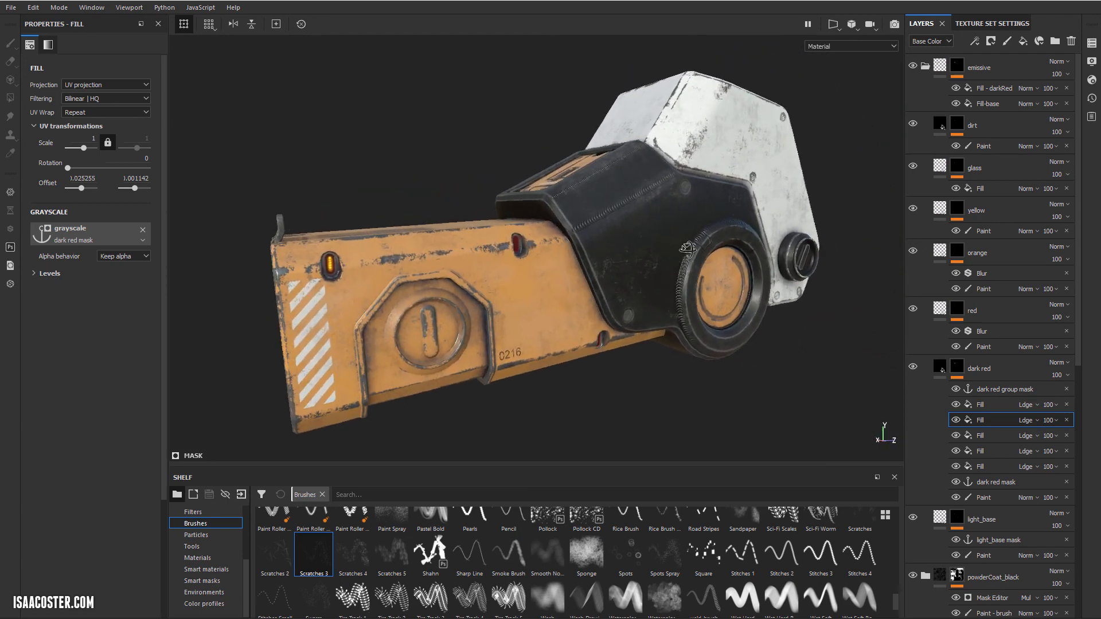